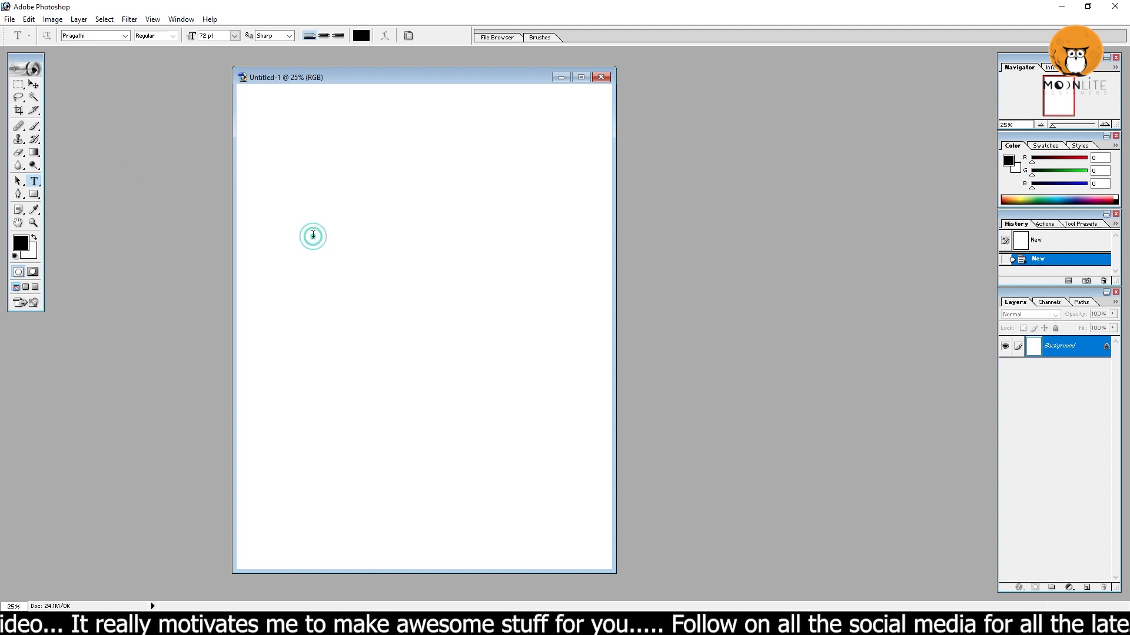
# Write the title అరణ్య in the Pragathi font on the blank page and enlarge it to about 337 pt.
pyautogui.write('అరణ్య')
pyautogui.hotkey('ctrl', 'a')
pyautogui.hotkey('ctrl', 't')
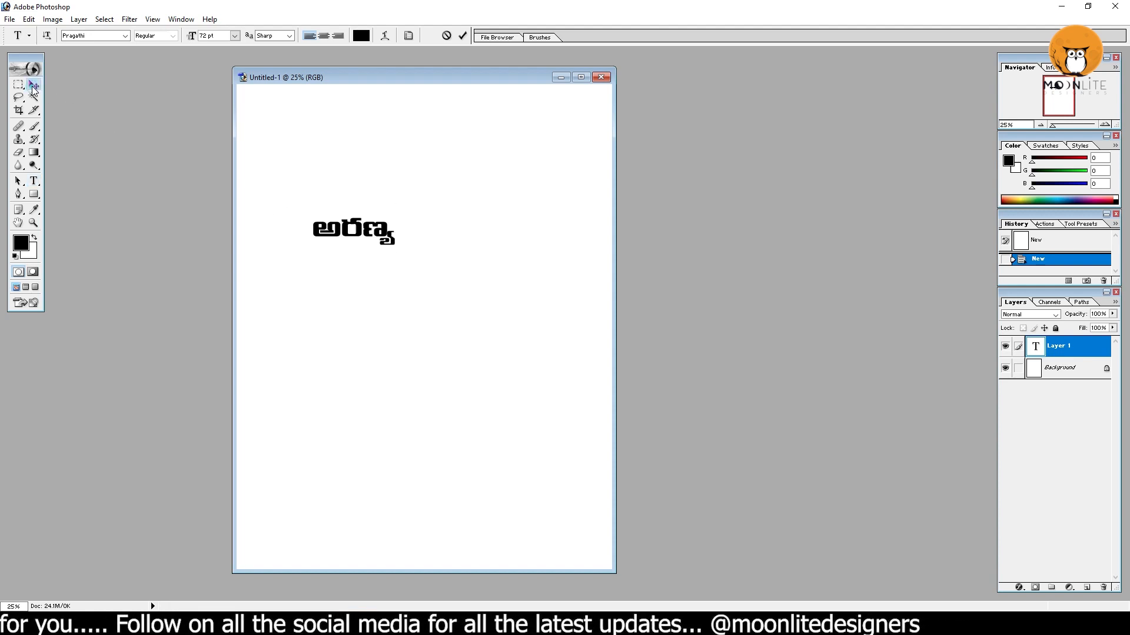
pyautogui.moveTo(396, 253); pyautogui.dragTo(482, 279)
pyautogui.press('Return')
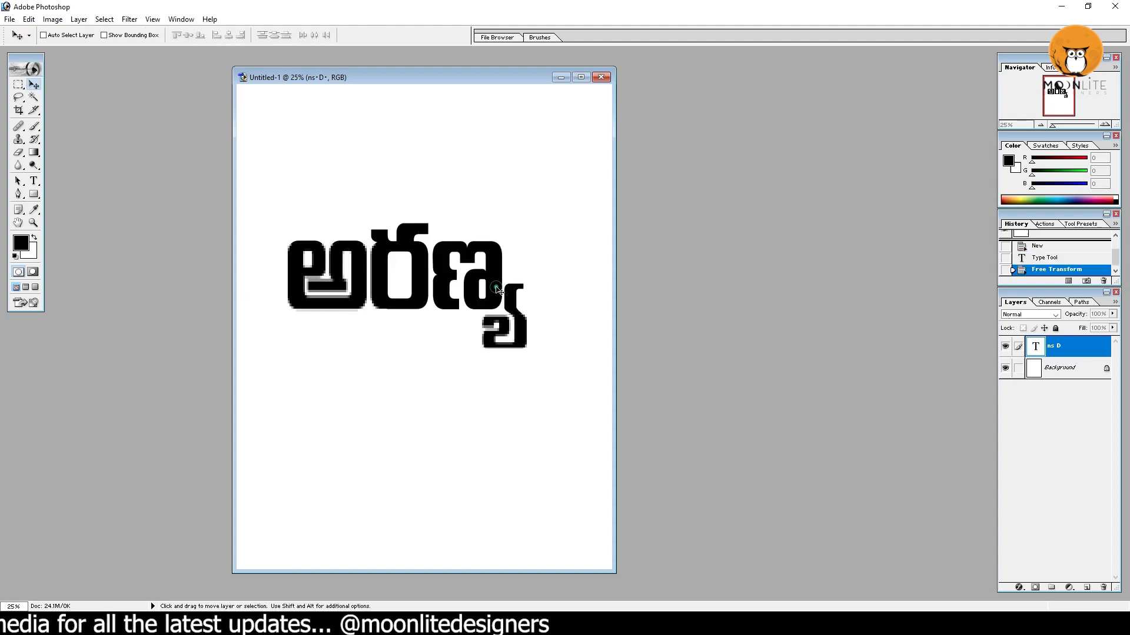
pyautogui.click(36, 181)
pyautogui.moveTo(559, 273); pyautogui.dragTo(306, 257)
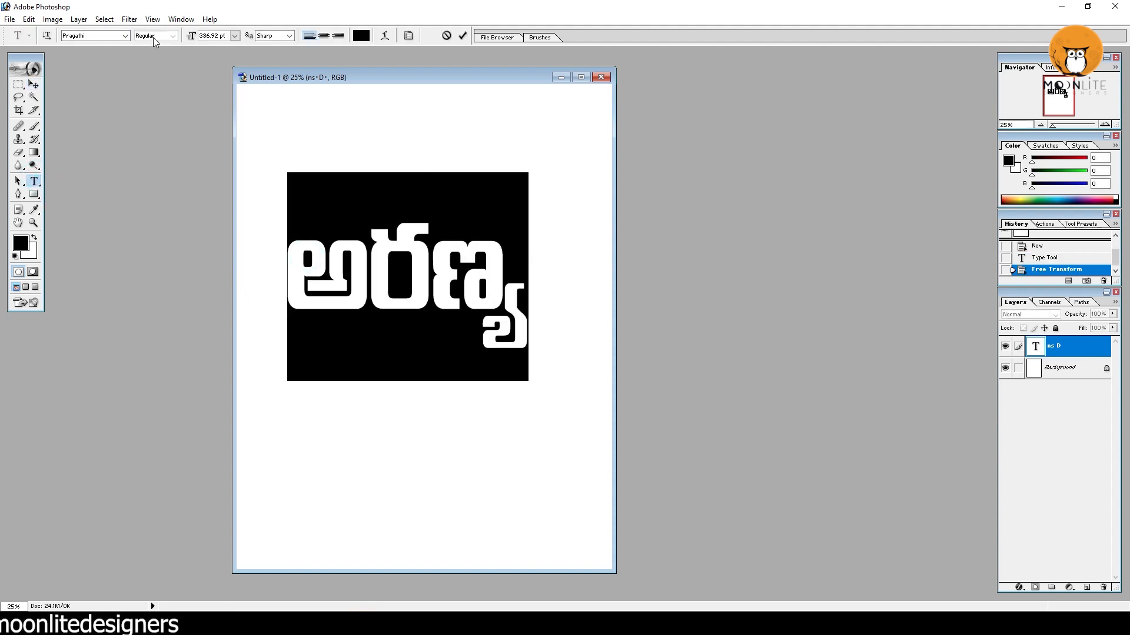
pyautogui.click(33, 86)
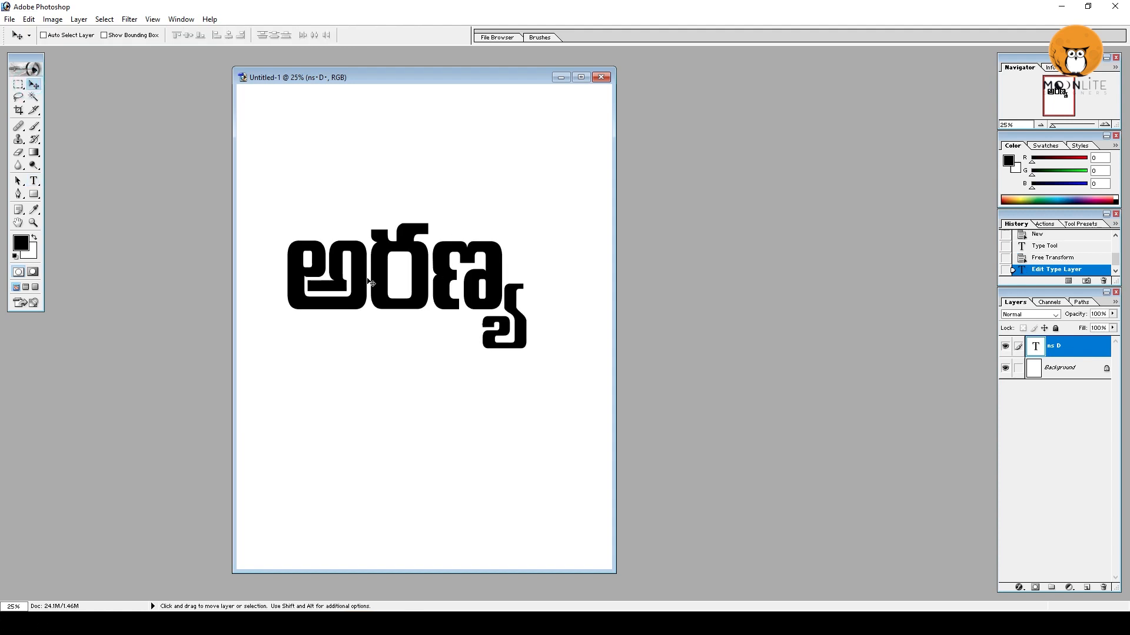
# Save the document as a layered PSD file named text in the aranya folder.
pyautogui.hotkey('ctrl', 's')
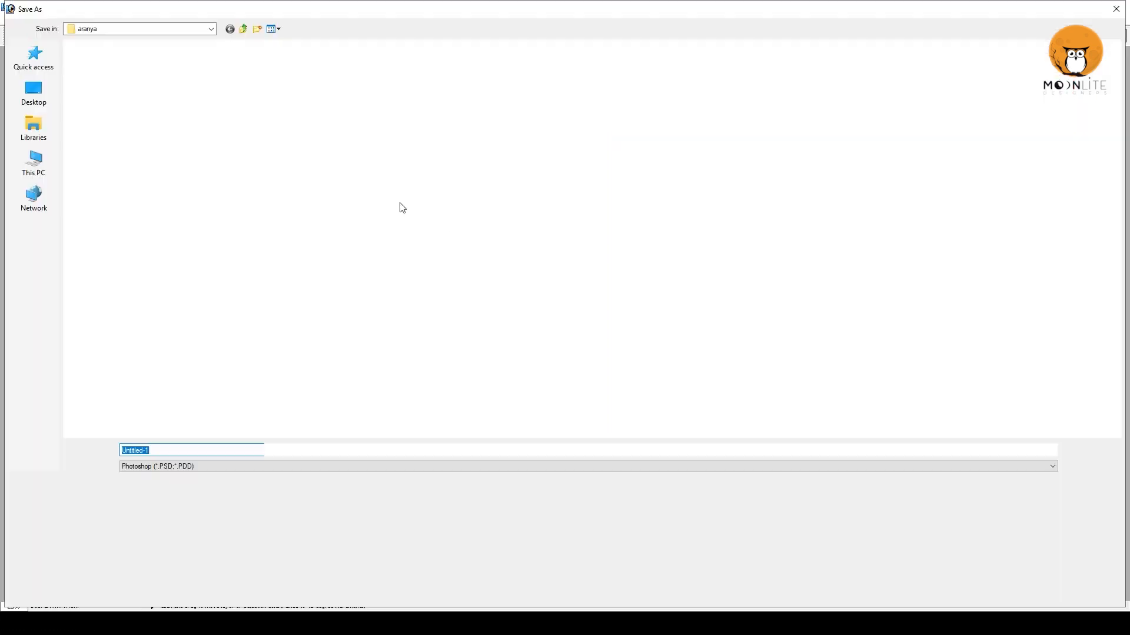
pyautogui.press('BackSpace')
pyautogui.click(169, 449)
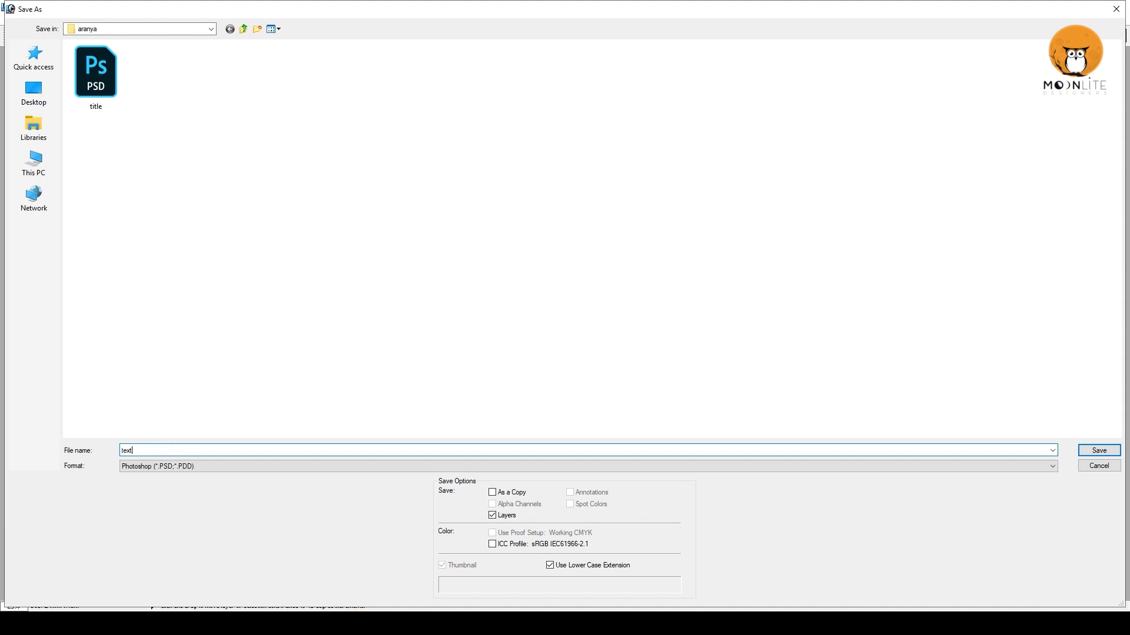
pyautogui.write('text')
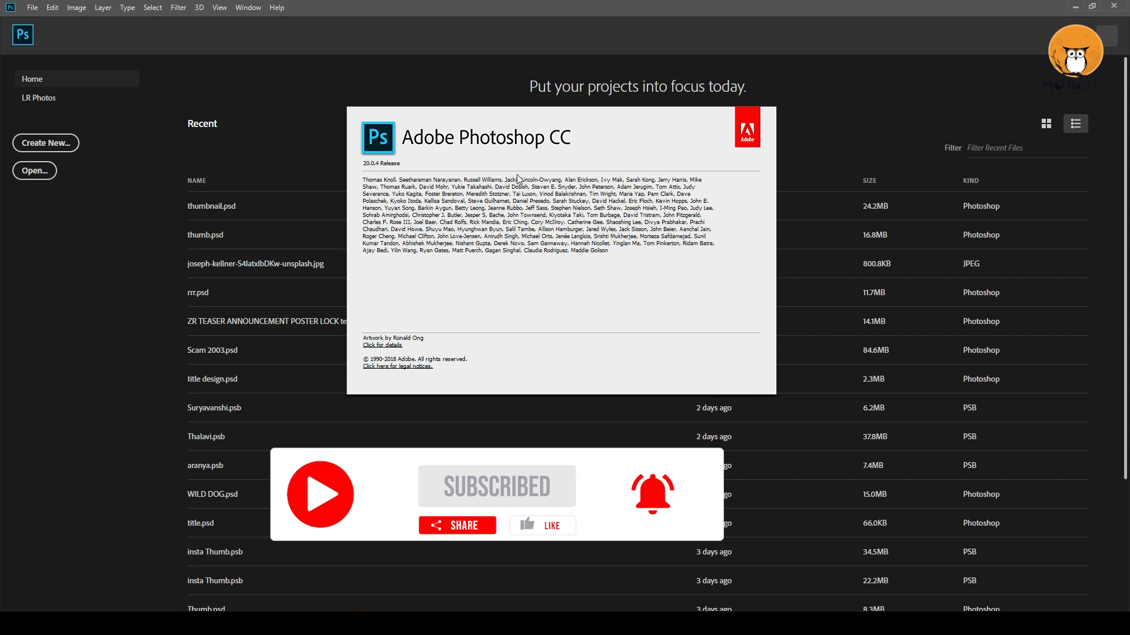
# Switch to Photoshop CC and open title.psd, declining the update of its text layers.
pyautogui.click(275, 16)
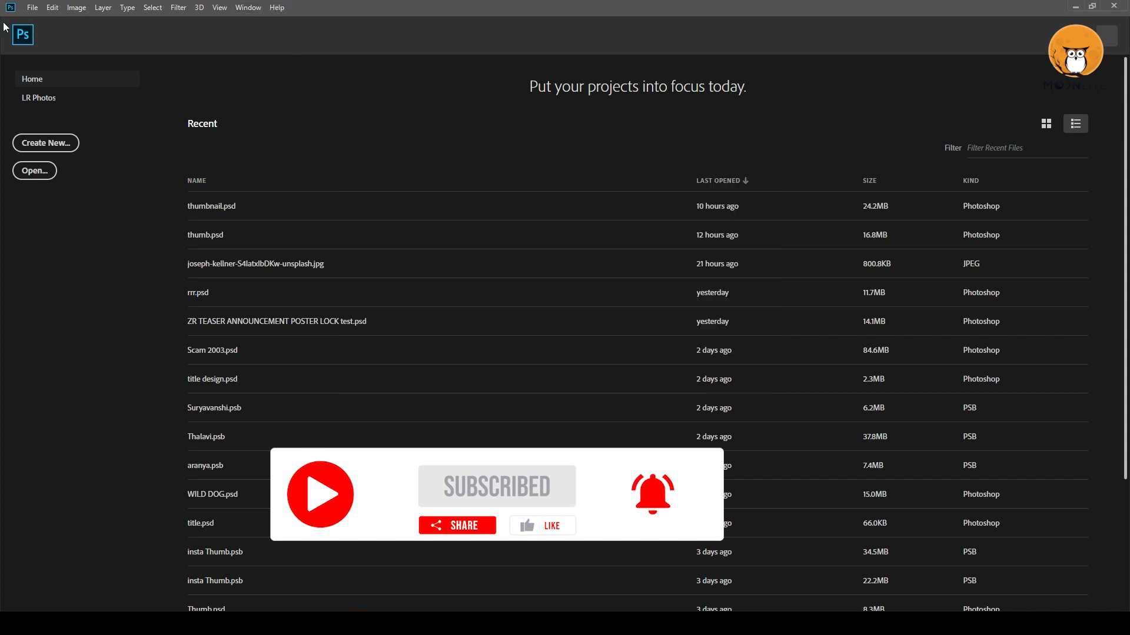
pyautogui.click(31, 7)
pyautogui.click(203, 80)
pyautogui.hotkey('ctrl', 'o')
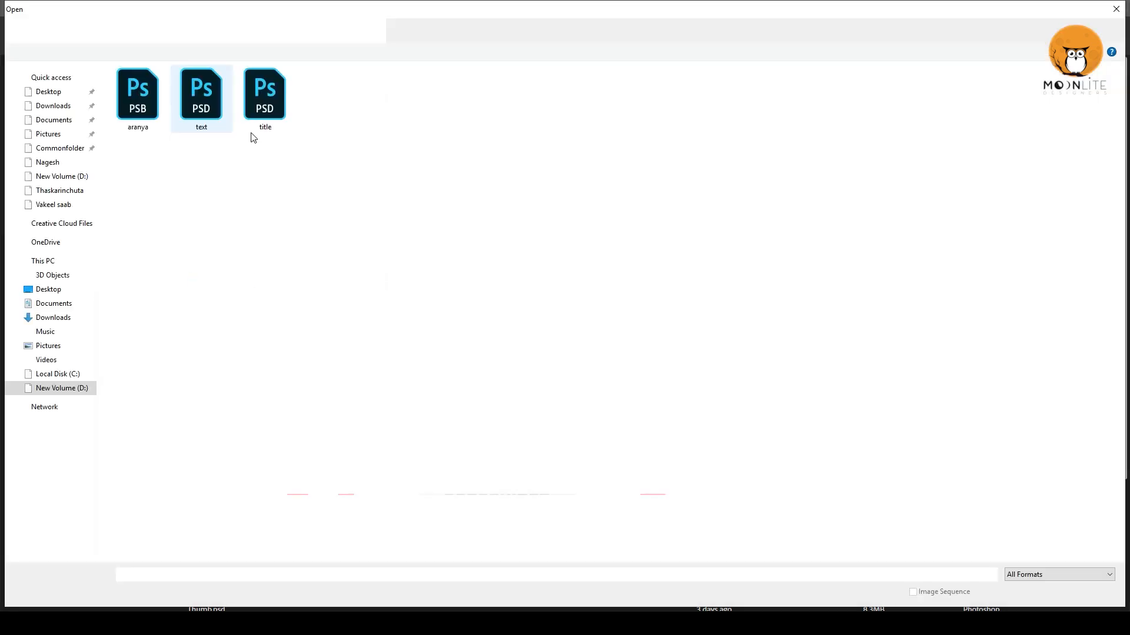
pyautogui.doubleClick(254, 96)
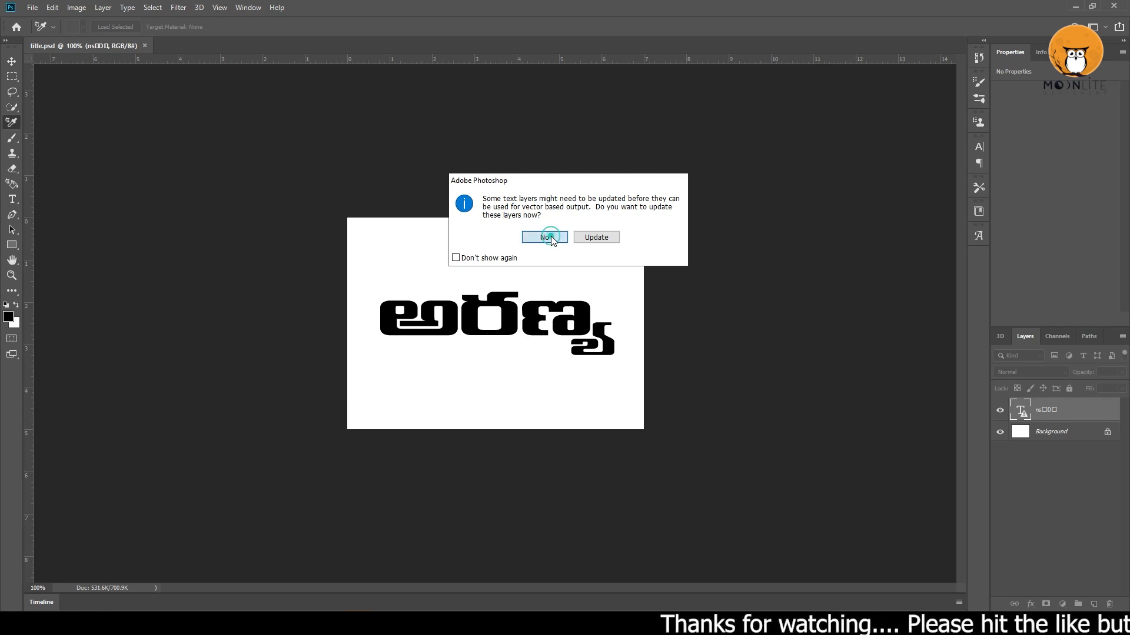
pyautogui.click(550, 237)
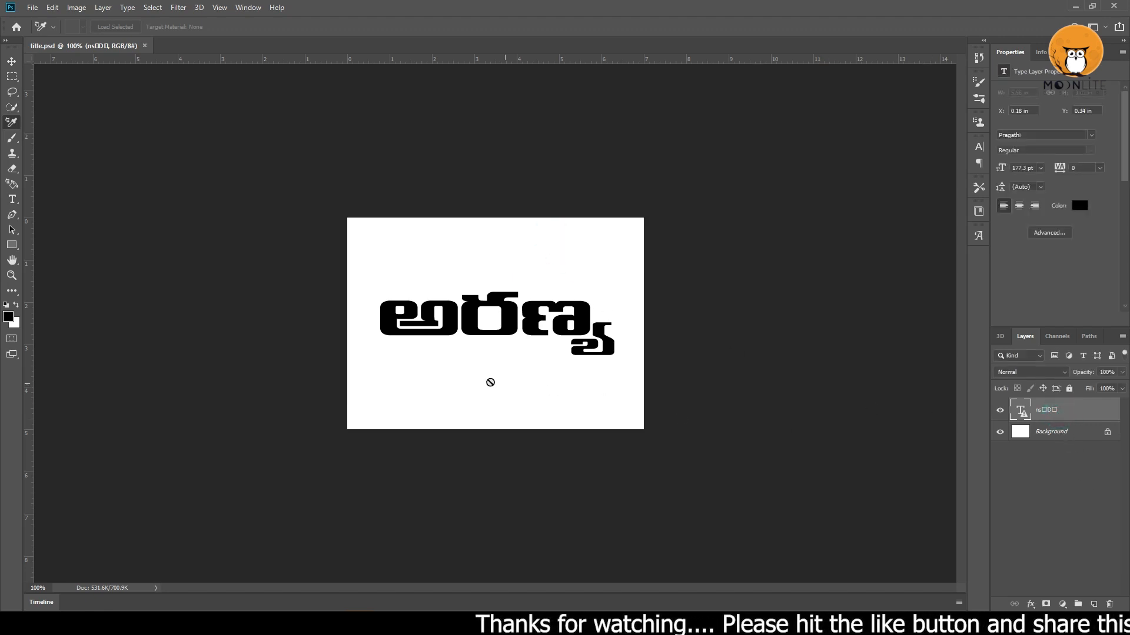
# Enter the title's type layer with the Type tool, select all of its text and commit the layer.
pyautogui.click(13, 200)
pyautogui.click(462, 323)
pyautogui.click(567, 244)
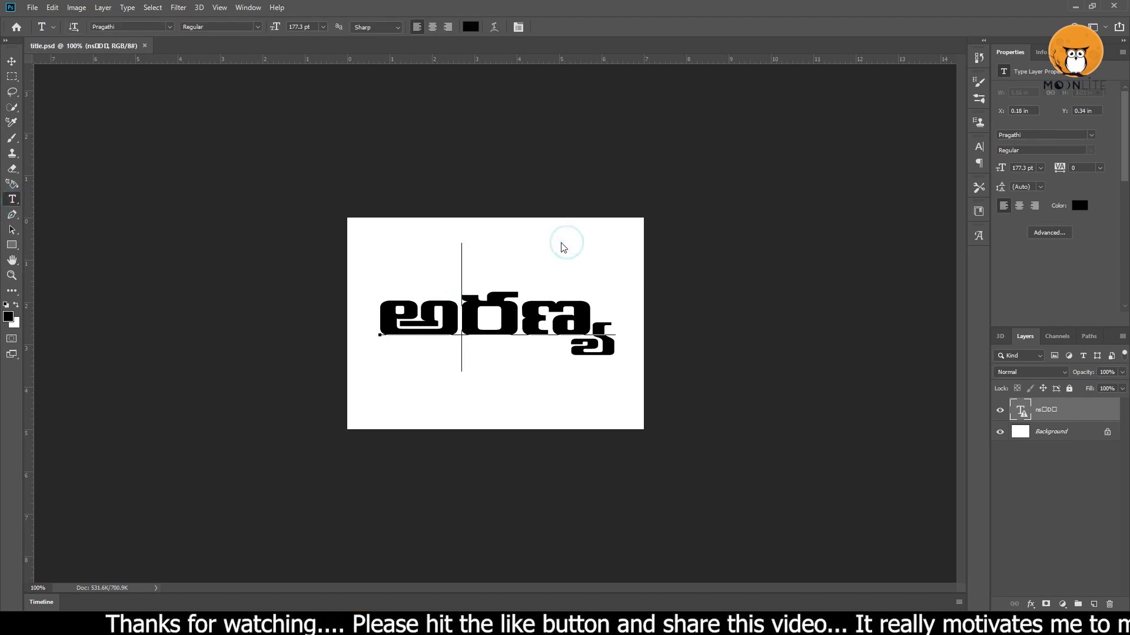
pyautogui.hotkey('ctrl', 'a')
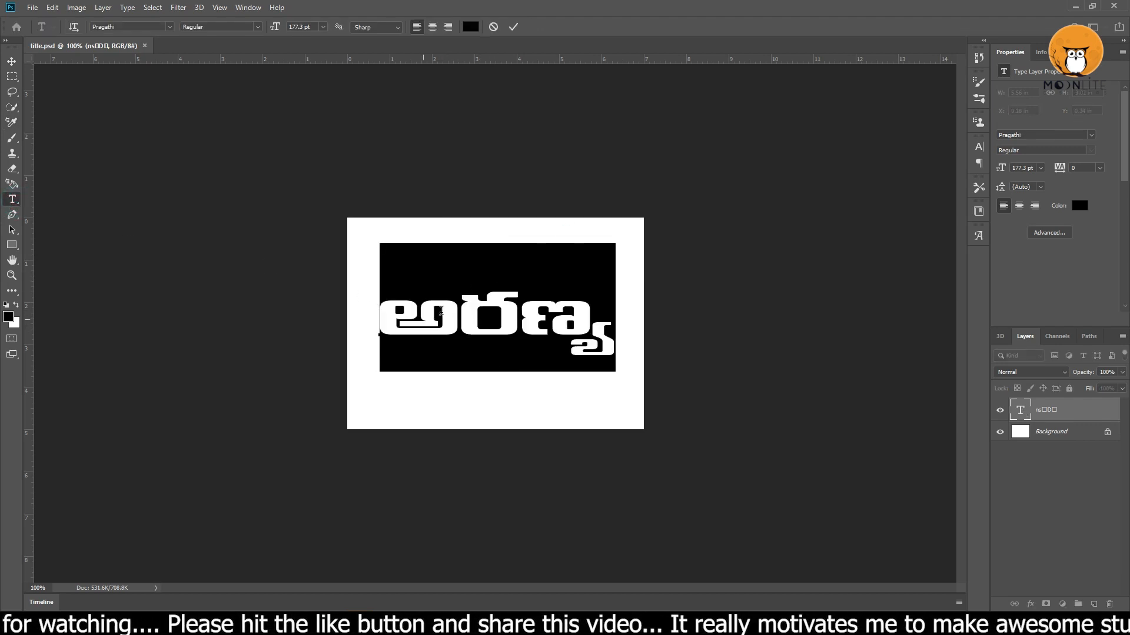
pyautogui.click(12, 61)
# Open the Type preferences and confirm them with the East Asian text engine.
pyautogui.click(52, 8)
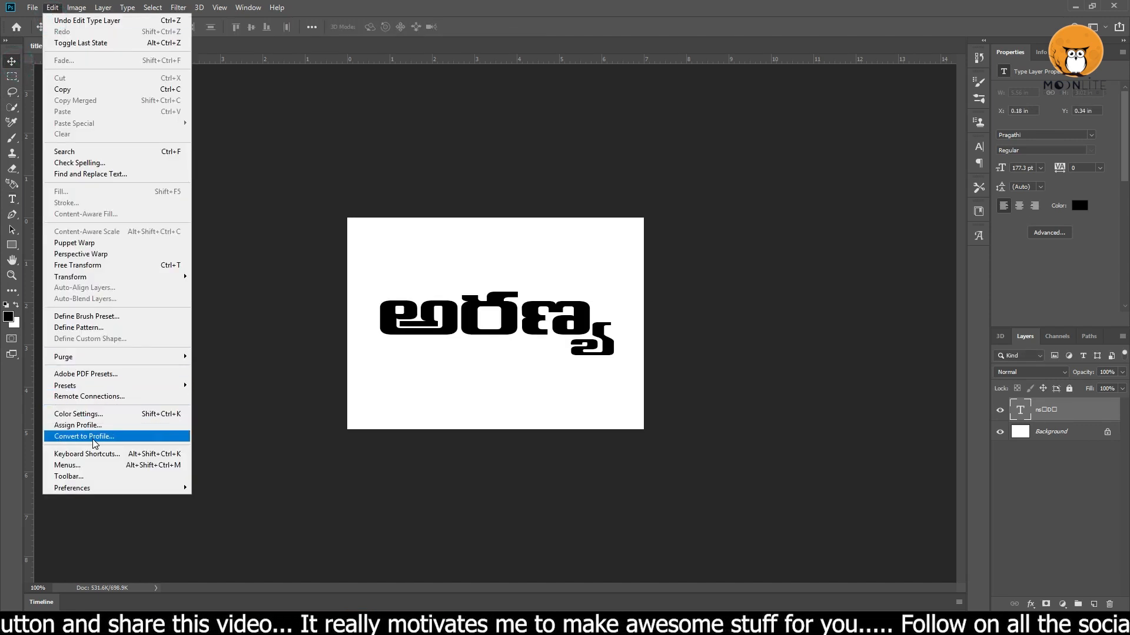
pyautogui.moveTo(97, 489)
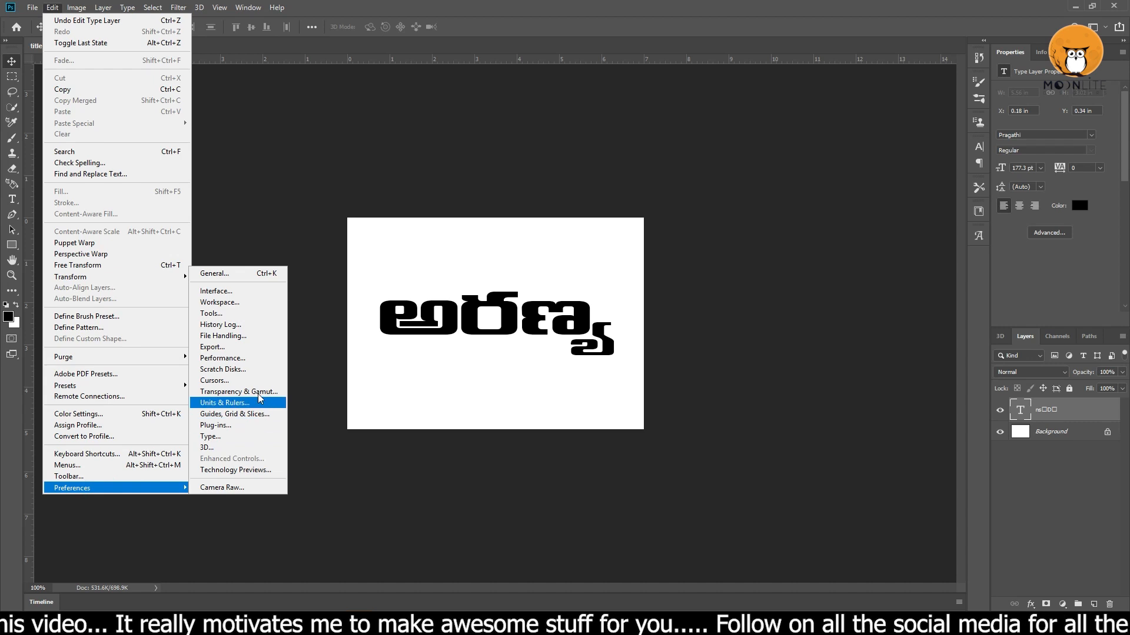
pyautogui.click(236, 435)
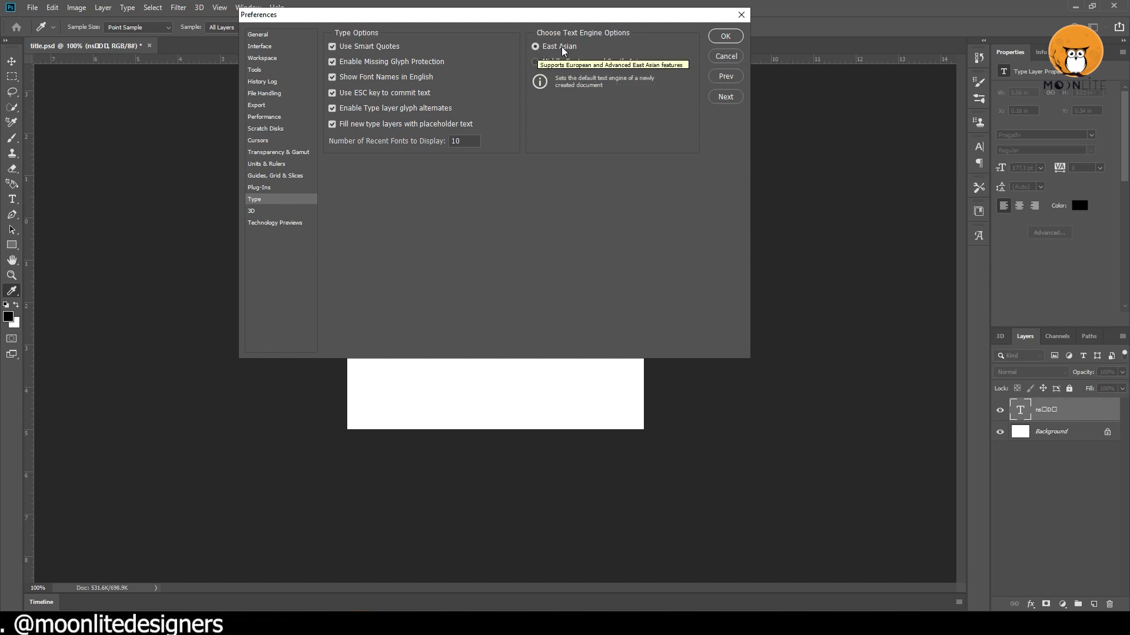
pyautogui.click(725, 36)
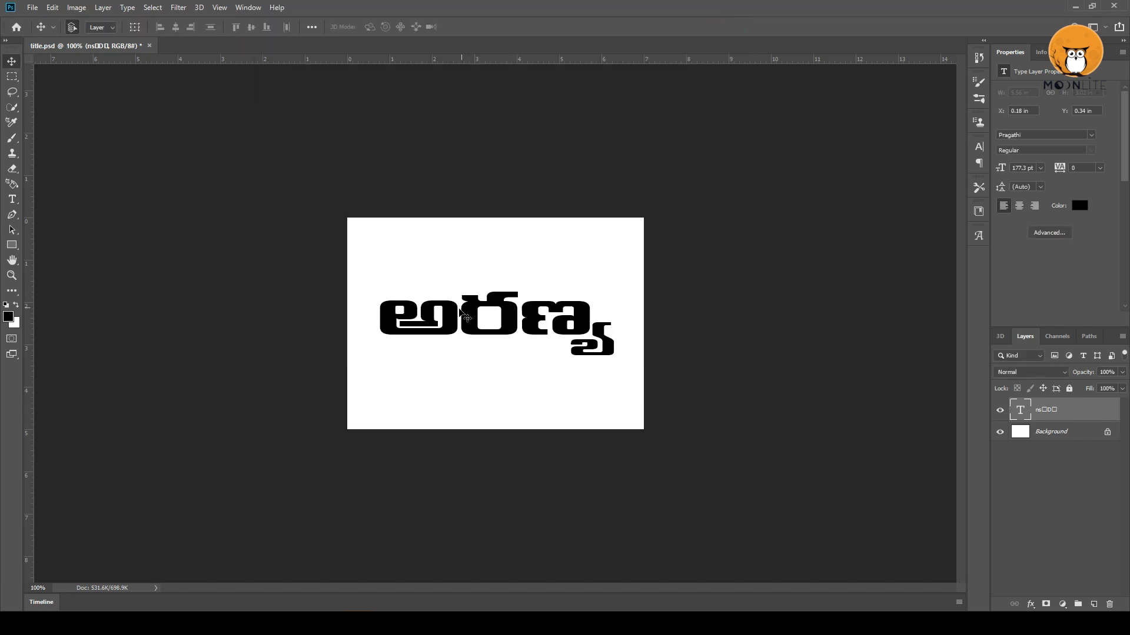
# Enlarge the canvas evenly around the title to about 11 by 8 inches.
pyautogui.doubleClick(464, 318)
pyautogui.click(13, 61)
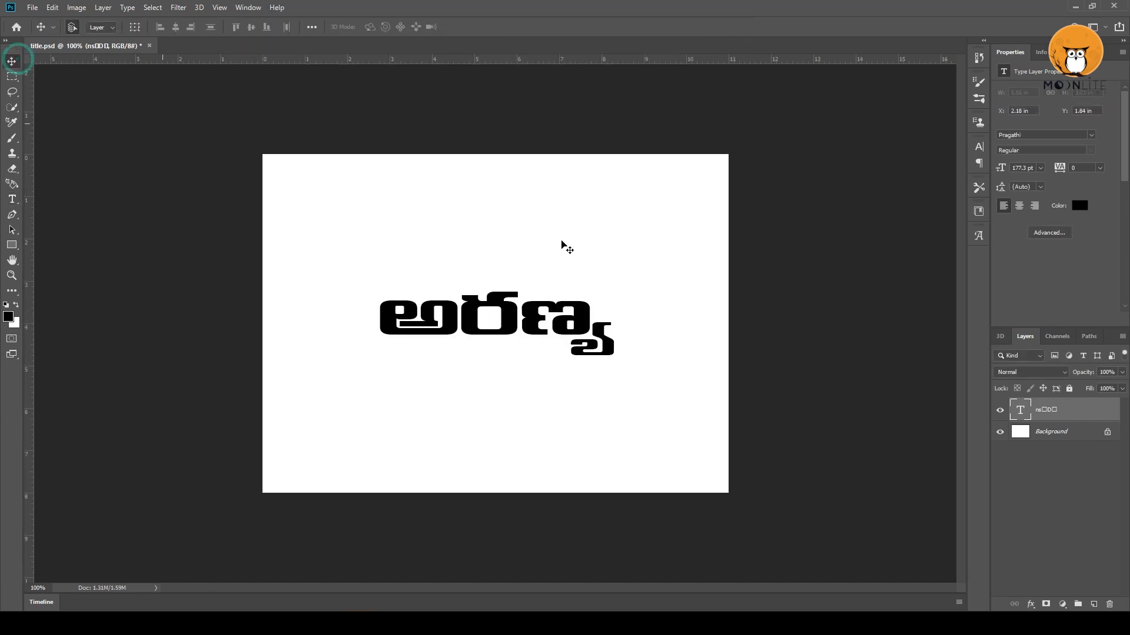
# Duplicate the title's text layer and convert the copy to a shape, with the original layer hidden.
pyautogui.hotkey('ctrl', 'j')
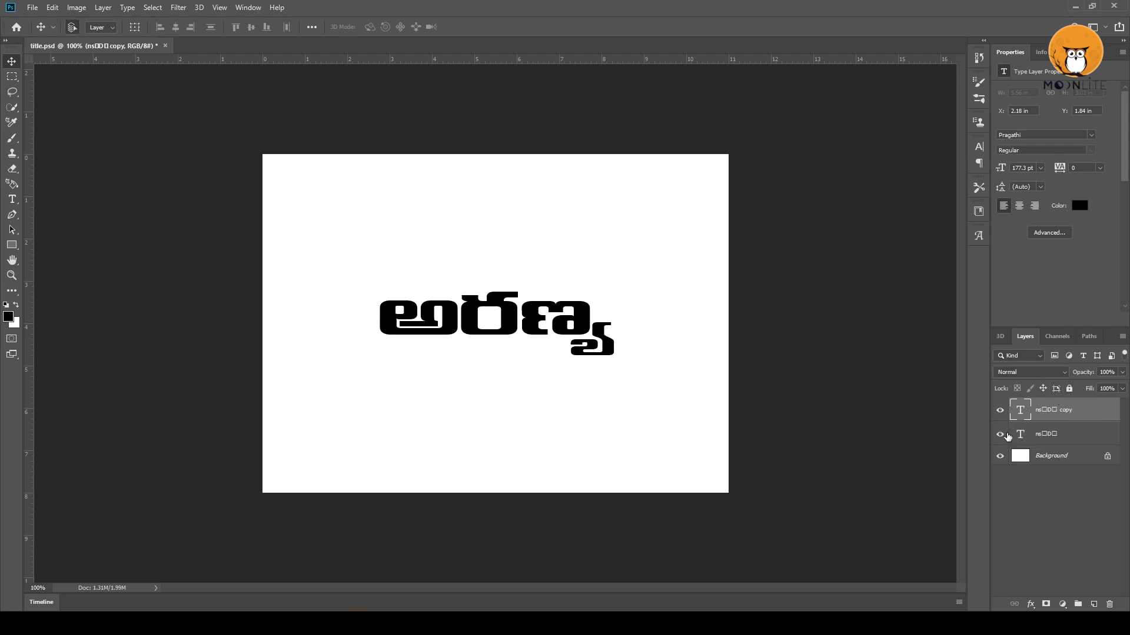
pyautogui.click(1003, 434)
pyautogui.rightClick(1081, 412)
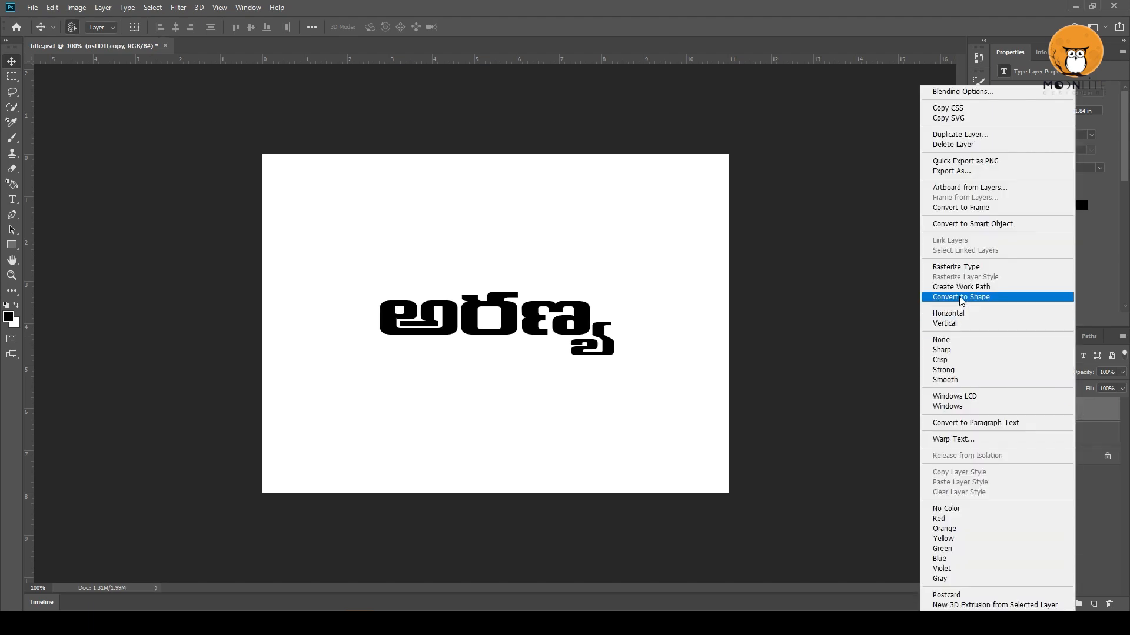
pyautogui.click(961, 297)
# Scale the title shape to about 161% width and 178% height and centre it horizontally on the canvas.
pyautogui.hotkey('ctrl', 't')
pyautogui.moveTo(616, 357); pyautogui.dragTo(700, 427)
pyautogui.moveTo(658, 348); pyautogui.dragTo(647, 349)
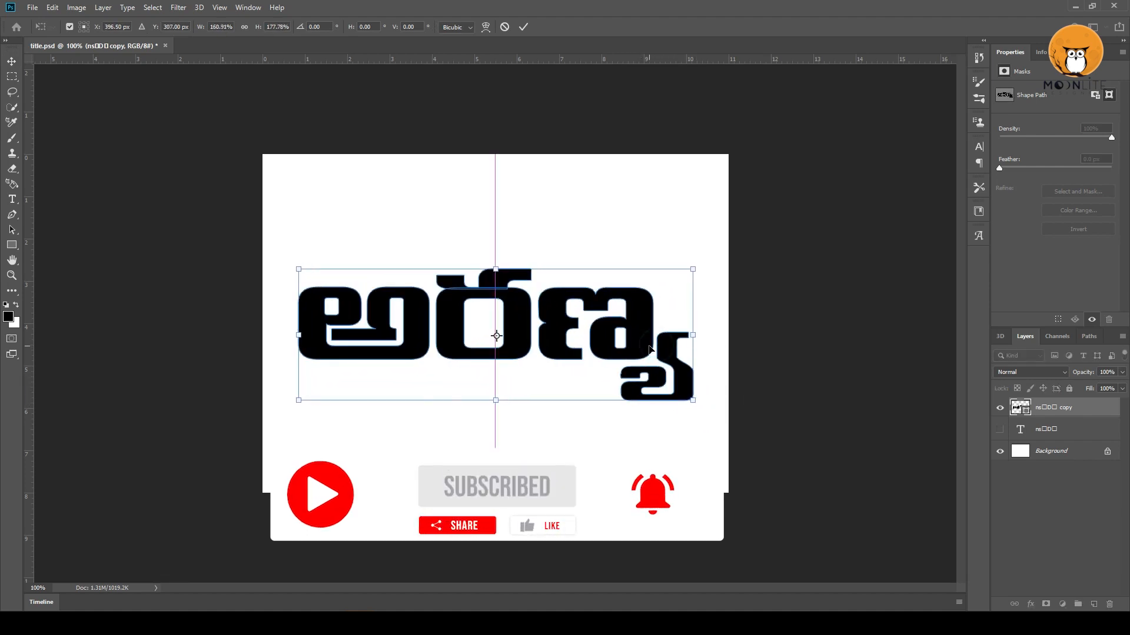
pyautogui.doubleClick(649, 347)
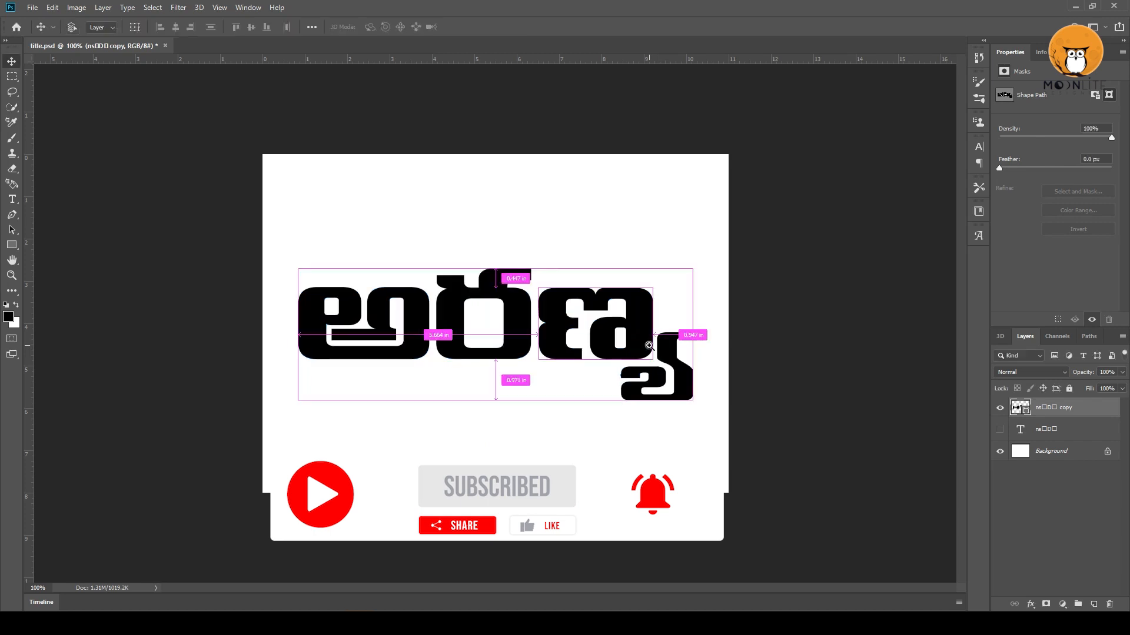
# Select the path of the first letter అ with the Path Selection tool.
pyautogui.keyDown('ctrl'); pyautogui.click(673, 373); pyautogui.keyUp('ctrl')
pyautogui.keyDown('alt'); pyautogui.click(681, 360); pyautogui.keyUp('alt')
pyautogui.keyDown('alt'); pyautogui.click(681, 360); pyautogui.keyUp('alt')
pyautogui.keyDown('ctrl'); pyautogui.click(385, 340); pyautogui.keyUp('ctrl')
pyautogui.keyDown('ctrl'); pyautogui.click(384, 338); pyautogui.keyUp('ctrl')
pyautogui.moveTo(415, 365)
pyautogui.mouseDown()
pyautogui.moveTo(484, 369)
pyautogui.moveTo(433, 377)
pyautogui.mouseUp()
pyautogui.keyDown('alt'); pyautogui.click(469, 365); pyautogui.keyUp('alt')
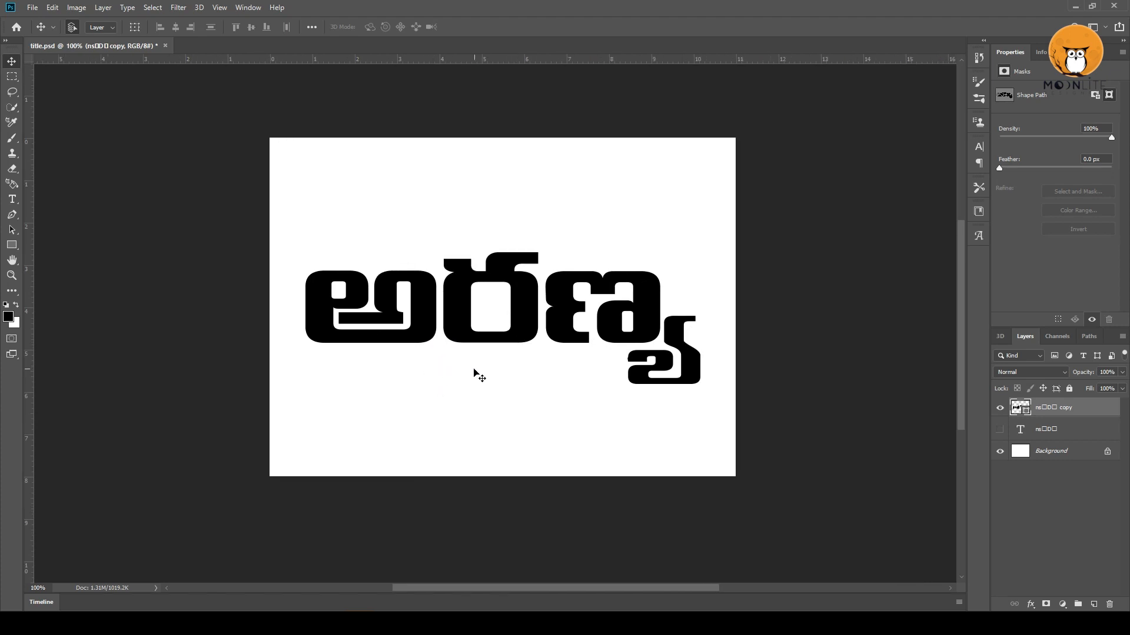
pyautogui.keyDown('ctrl'); pyautogui.click(444, 310); pyautogui.keyUp('ctrl')
pyautogui.moveTo(479, 330); pyautogui.dragTo(491, 330)
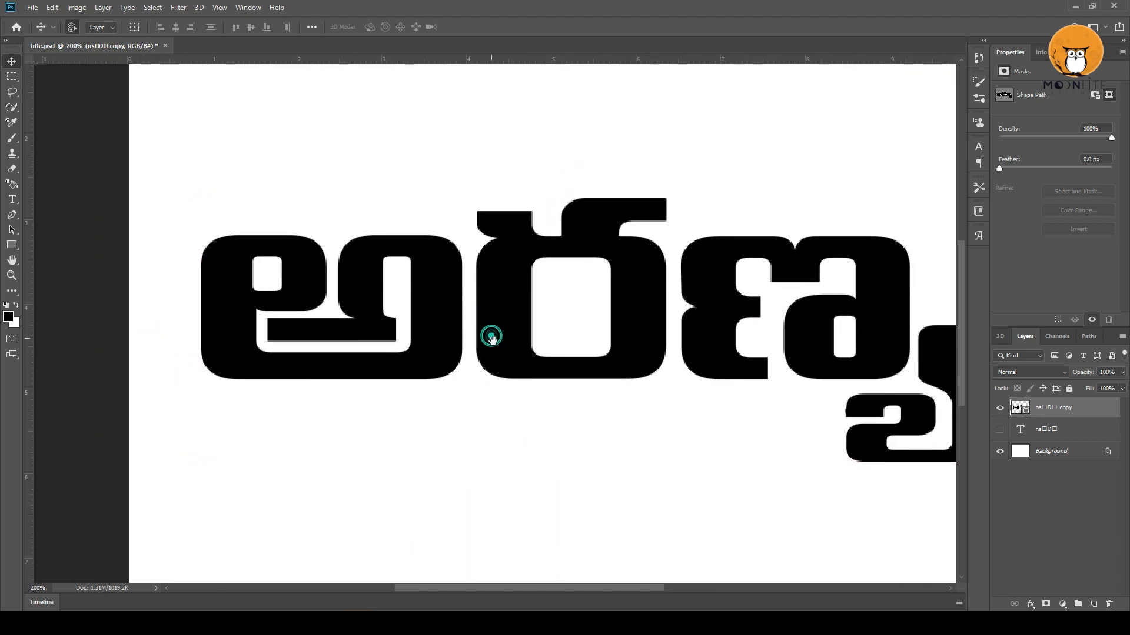
pyautogui.click(14, 232)
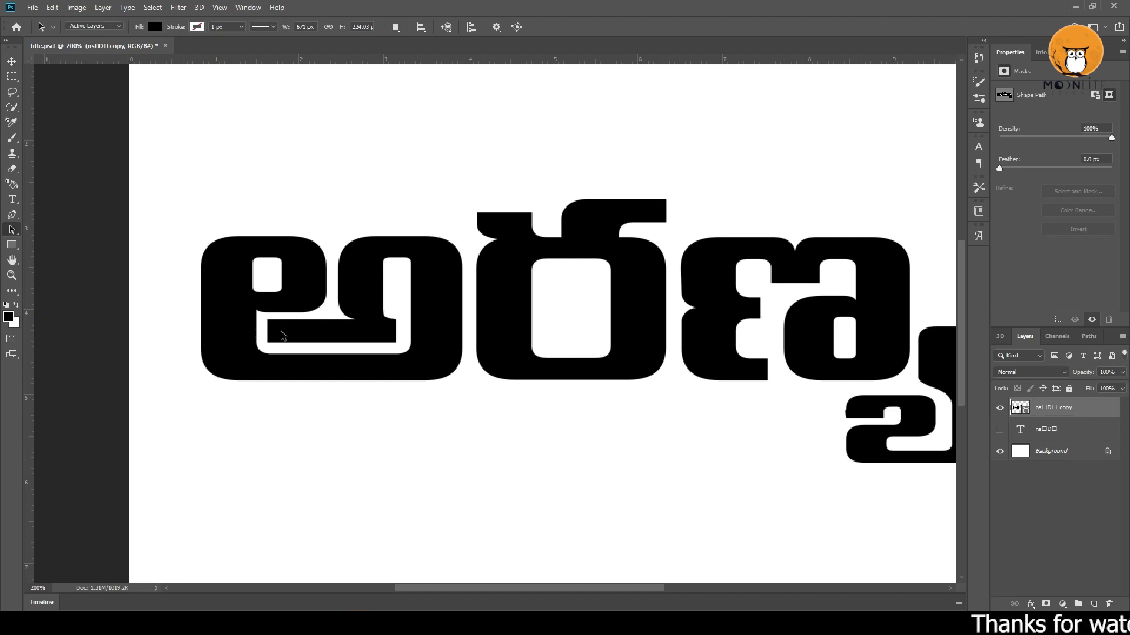
pyautogui.click(263, 318)
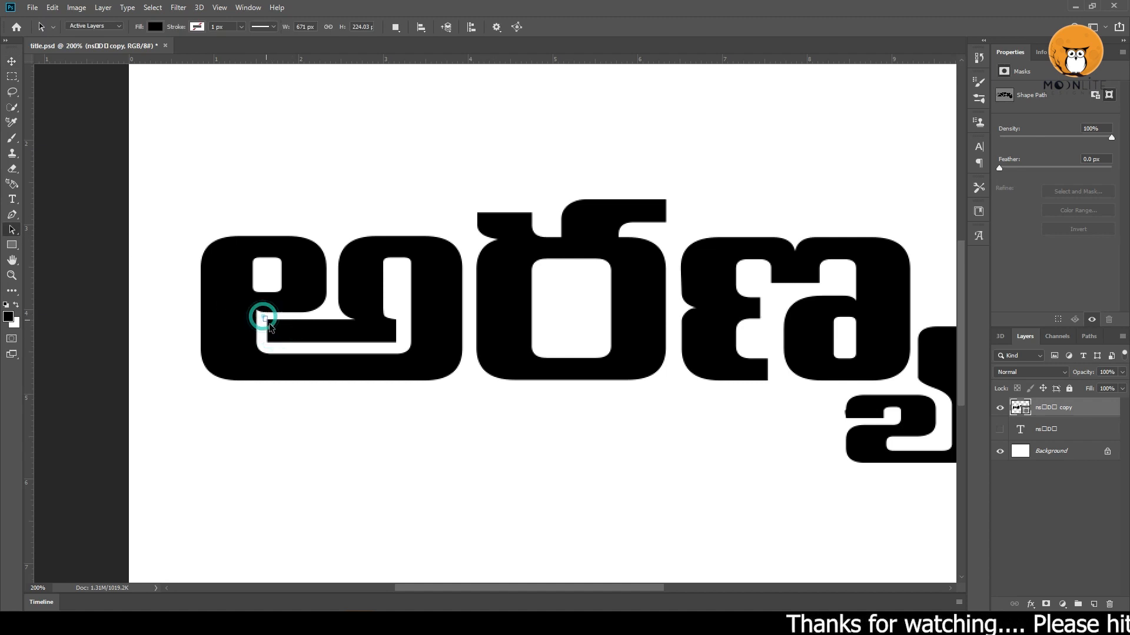
pyautogui.click(290, 347)
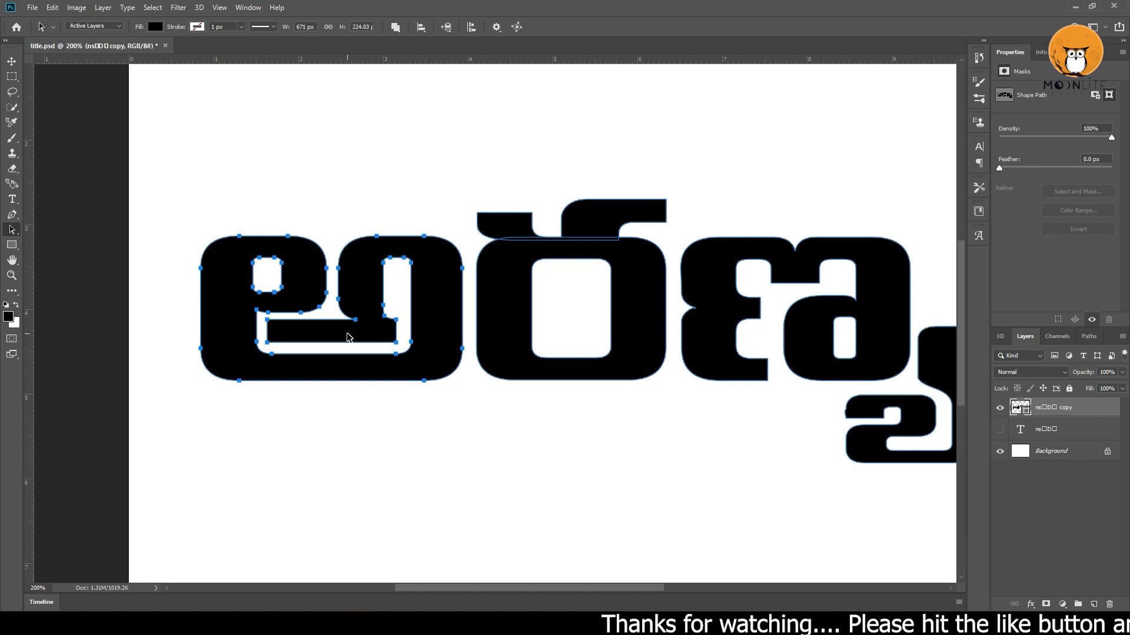
# Shorten the first letter's inner horizontal bar by moving its left-end anchor points right, in line with the curve above.
pyautogui.rightClick(12, 231)
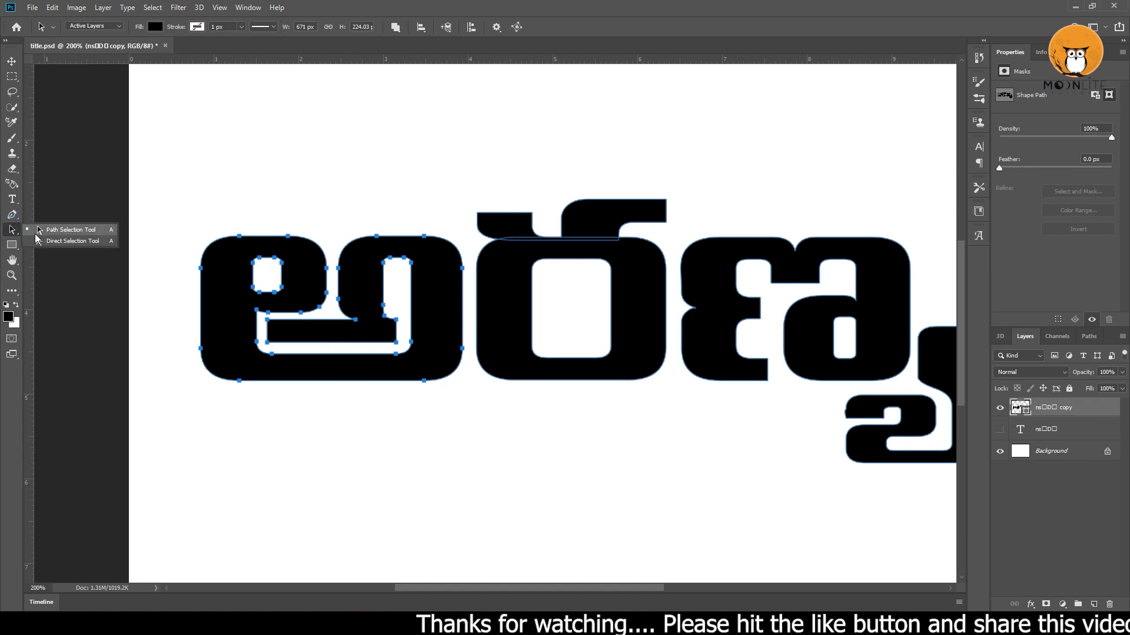
pyautogui.click(58, 242)
pyautogui.click(261, 320)
pyautogui.click(263, 334)
pyautogui.hotkey('shift', 'Right')
pyautogui.hotkey('shift', 'Right')
pyautogui.hotkey('shift', 'Right')
pyautogui.hotkey('shift', 'Right')
pyautogui.hotkey('shift', 'Right')
# Delete the surplus anchor points along the inner vertical edge above the first letter's shortened bar to straighten it.
pyautogui.press('p')
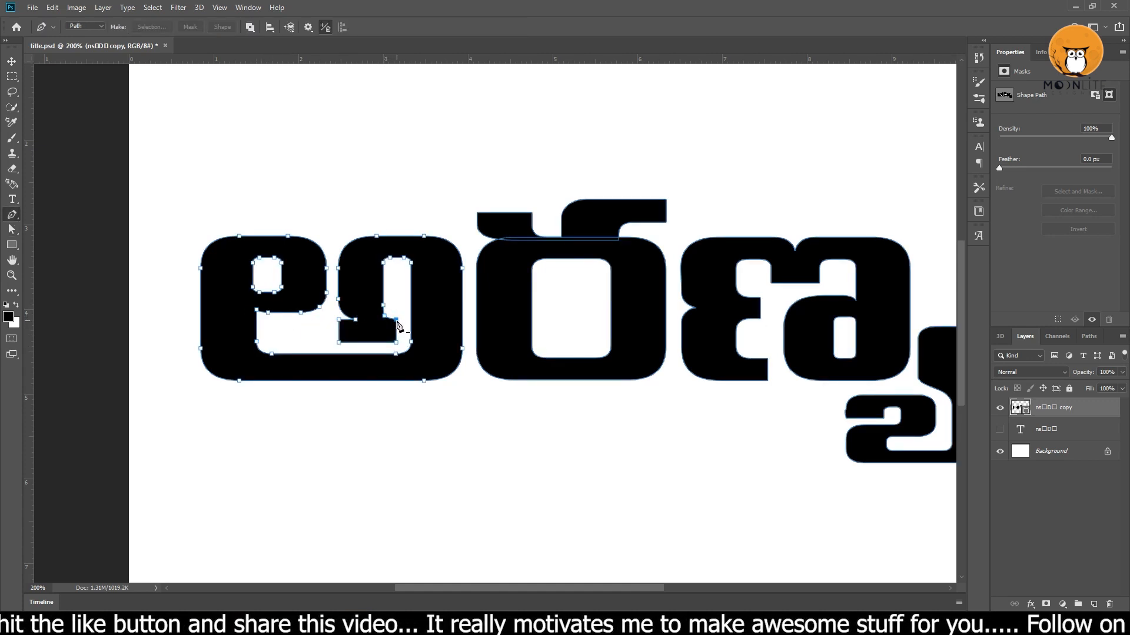
pyautogui.press('a')
pyautogui.hotkey('shift', 'Left')
pyautogui.hotkey('shift', 'Left')
pyautogui.hotkey('shift', 'Right')
pyautogui.hotkey('ctrl', '+')
pyautogui.hotkey('ctrl', '+')
pyautogui.moveTo(267, 301); pyautogui.dragTo(434, 288)
pyautogui.keyDown('ctrl'); pyautogui.click(434, 289); pyautogui.keyUp('ctrl')
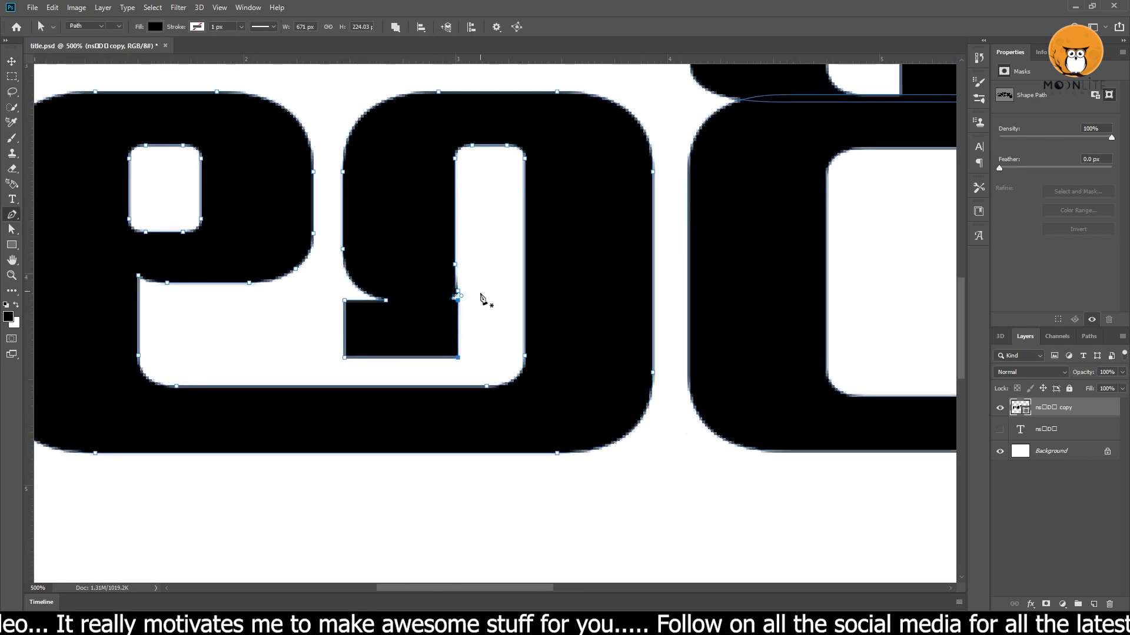
pyautogui.press('p')
pyautogui.click(455, 264)
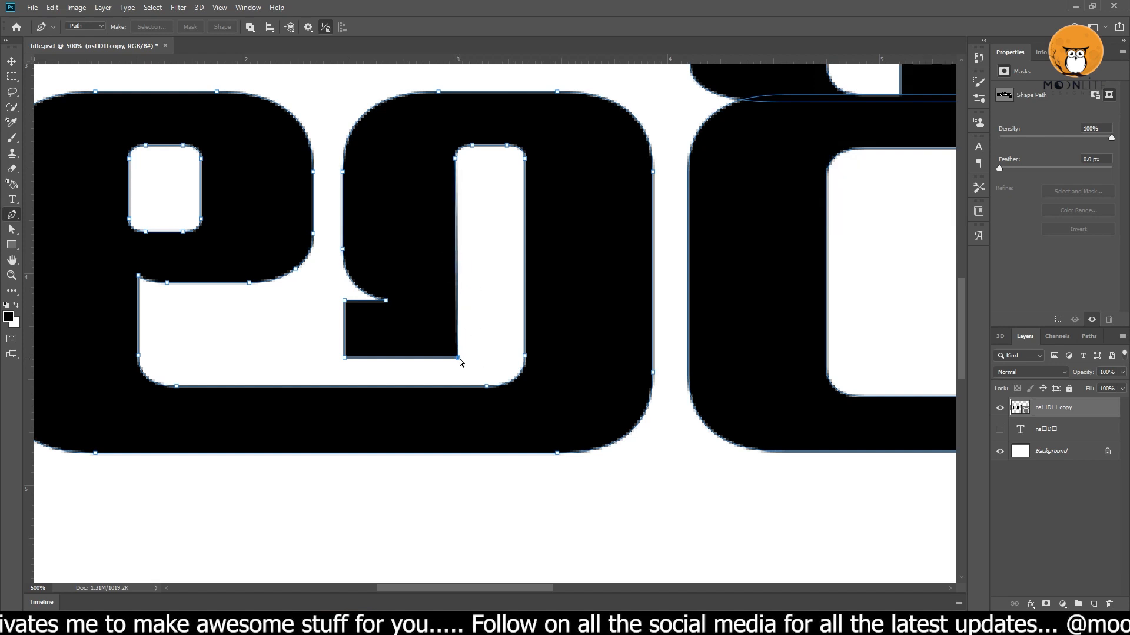
# Raise the anchor points of the first letter's left loop by about 40 px with the Direct Selection tool.
pyautogui.moveTo(442, 290); pyautogui.dragTo(607, 261)
pyautogui.click(15, 57)
pyautogui.hotkey('ctrl', '-')
pyautogui.press('a')
pyautogui.rightClick(13, 234)
pyautogui.click(65, 236)
pyautogui.moveTo(214, 106); pyautogui.dragTo(520, 357)
pyautogui.hotkey('shift', 'Up')
pyautogui.hotkey('shift', 'Up')
pyautogui.hotkey('shift', 'Up')
pyautogui.hotkey('shift', 'Up')
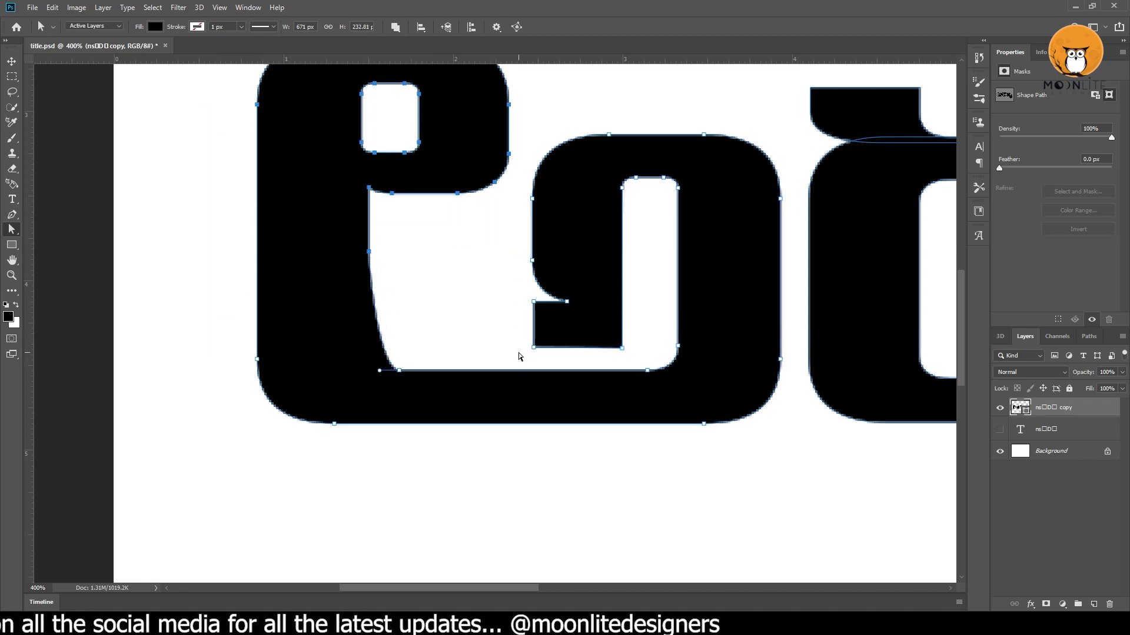
# Stretch the tick mark on top of the second letter ర upward by about 20 px.
pyautogui.moveTo(438, 276)
pyautogui.mouseDown()
pyautogui.moveTo(454, 381)
pyautogui.moveTo(412, 339)
pyautogui.moveTo(229, 362)
pyautogui.moveTo(57, 357)
pyautogui.mouseUp()
pyautogui.moveTo(334, 77)
pyautogui.mouseDown()
pyautogui.moveTo(813, 189)
pyautogui.moveTo(819, 202)
pyautogui.moveTo(492, 180)
pyautogui.mouseUp()
pyautogui.hotkey('shift', 'Up')
pyautogui.hotkey('shift', 'Up')
# Select the last letter's subscript form below and right of ణ and stretch it upward to about 135% height.
pyautogui.moveTo(718, 322); pyautogui.dragTo(594, 239)
pyautogui.moveTo(646, 276); pyautogui.dragTo(800, 434)
pyautogui.scroll(-3, 775, 487)
pyautogui.moveTo(774, 487); pyautogui.dragTo(499, 362)
pyautogui.moveTo(616, 148); pyautogui.dragTo(757, 294)
pyautogui.hotkey('ctrl', 't')
pyautogui.moveTo(622, 163); pyautogui.dragTo(622, 68)
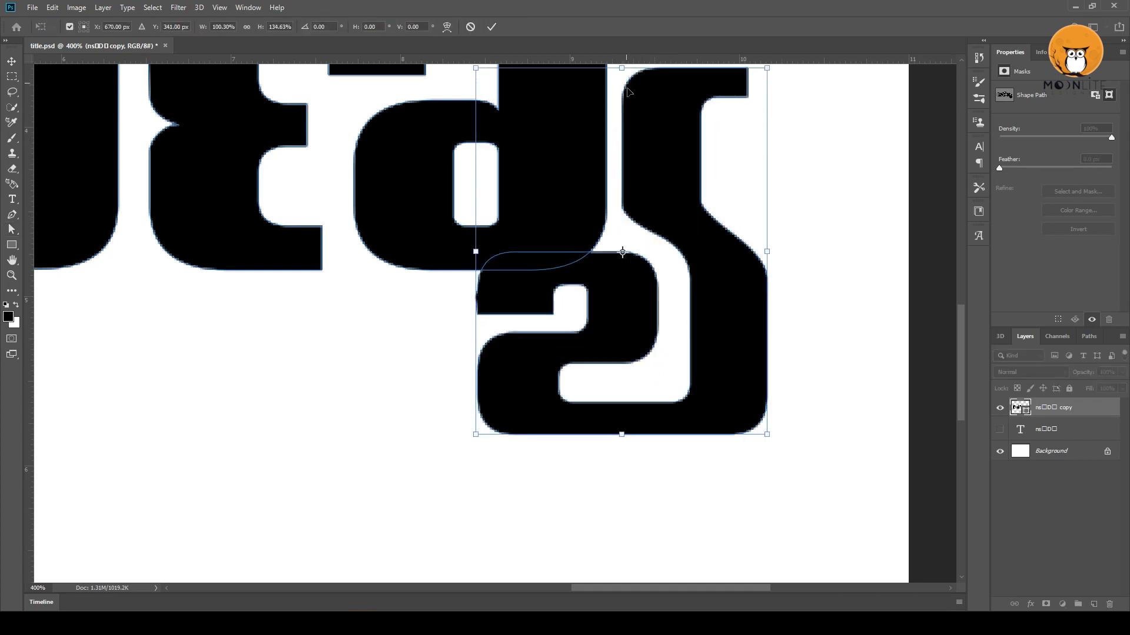
pyautogui.moveTo(668, 241)
pyautogui.mouseDown()
pyautogui.moveTo(666, 170)
pyautogui.moveTo(661, 236)
pyautogui.mouseUp()
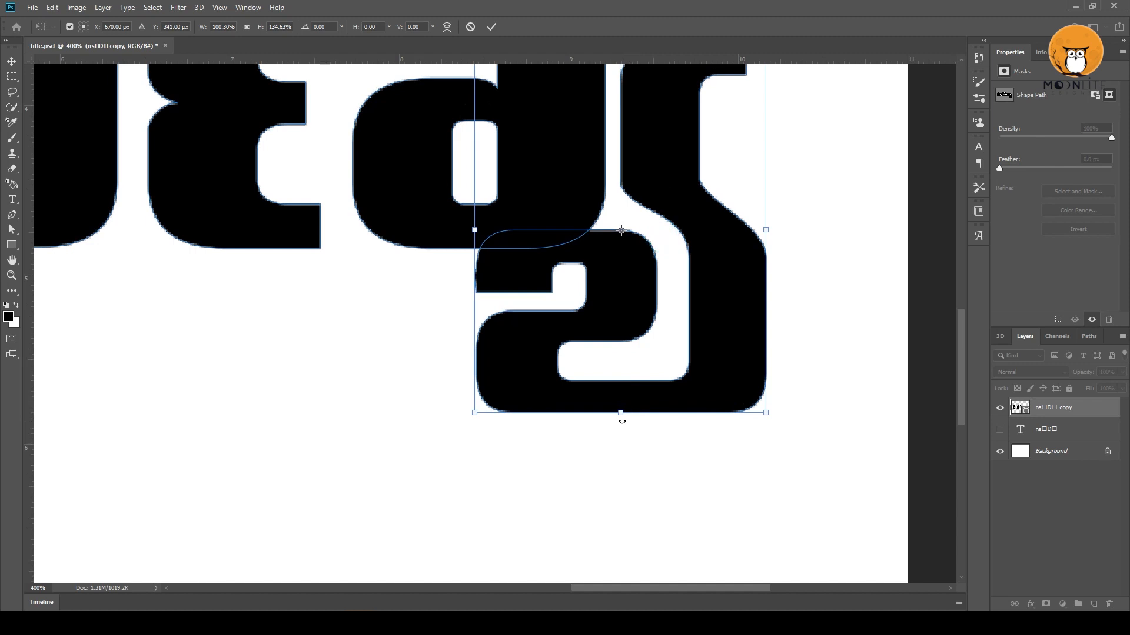
# Extend the same subscript form downward to 153.61% height and apply the transform.
pyautogui.moveTo(619, 414); pyautogui.dragTo(620, 466)
pyautogui.moveTo(651, 349); pyautogui.dragTo(674, 399)
pyautogui.hotkey('ctrl', '-')
pyautogui.hotkey('ctrl', '-')
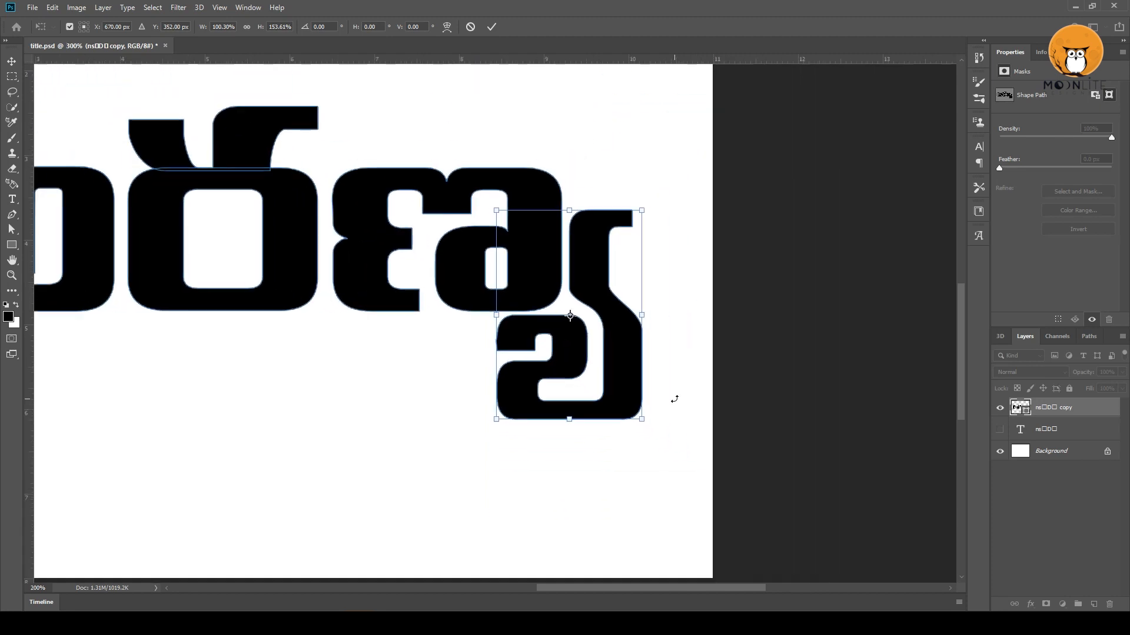
pyautogui.hotkey('ctrl', '-')
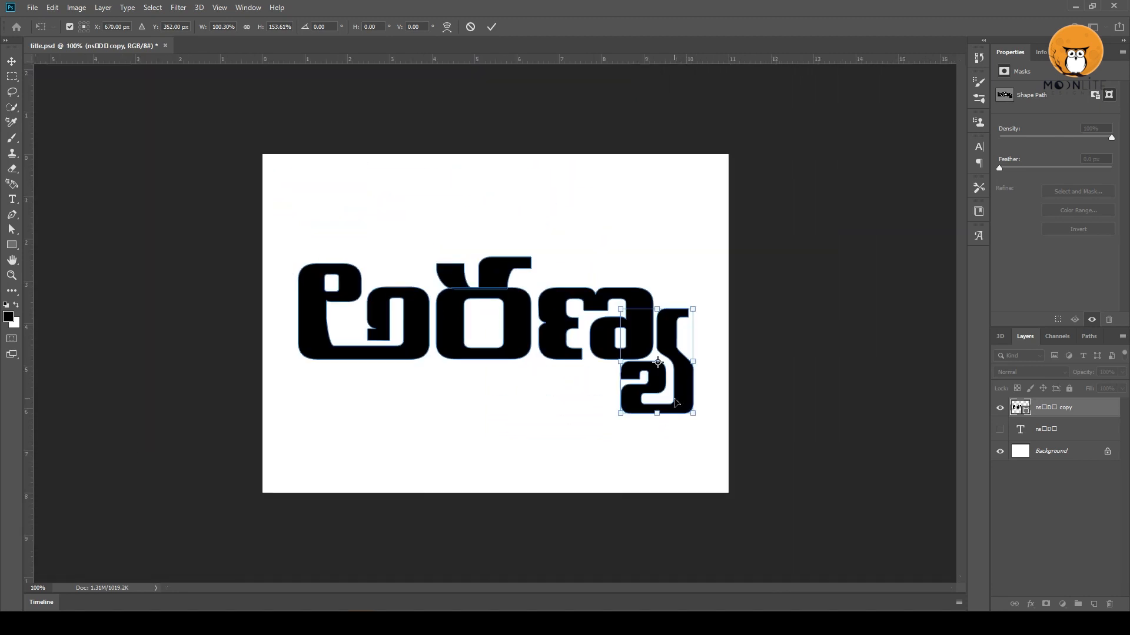
pyautogui.press('Return')
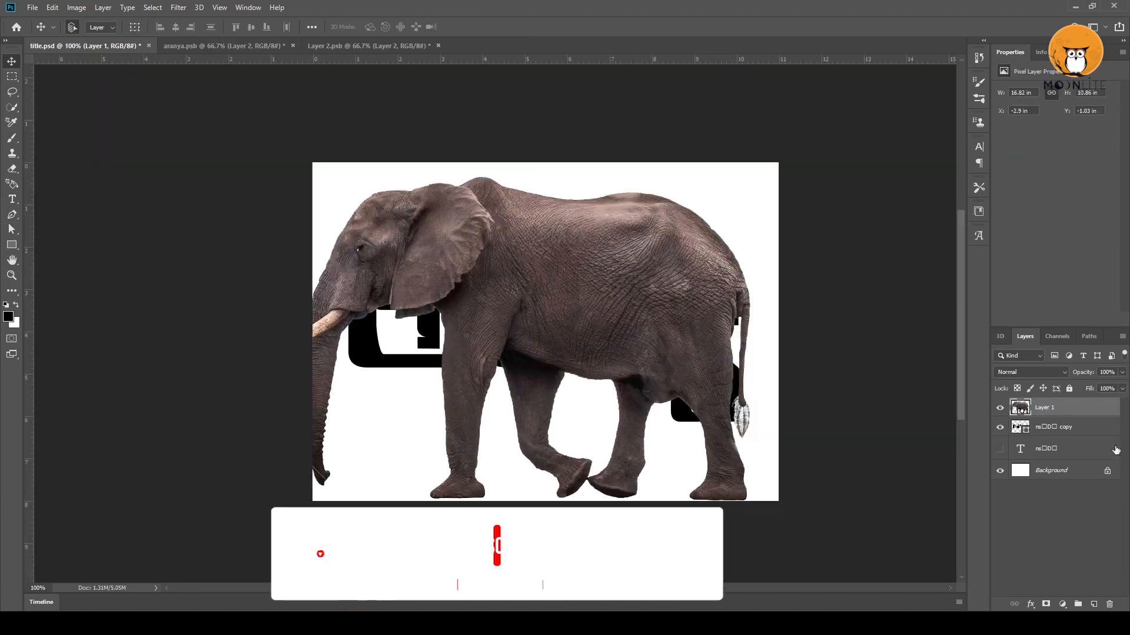
# Scale the elephant image down to 59.77% and place it over the first letters of the title.
pyautogui.rightClick(1044, 407)
pyautogui.click(964, 278)
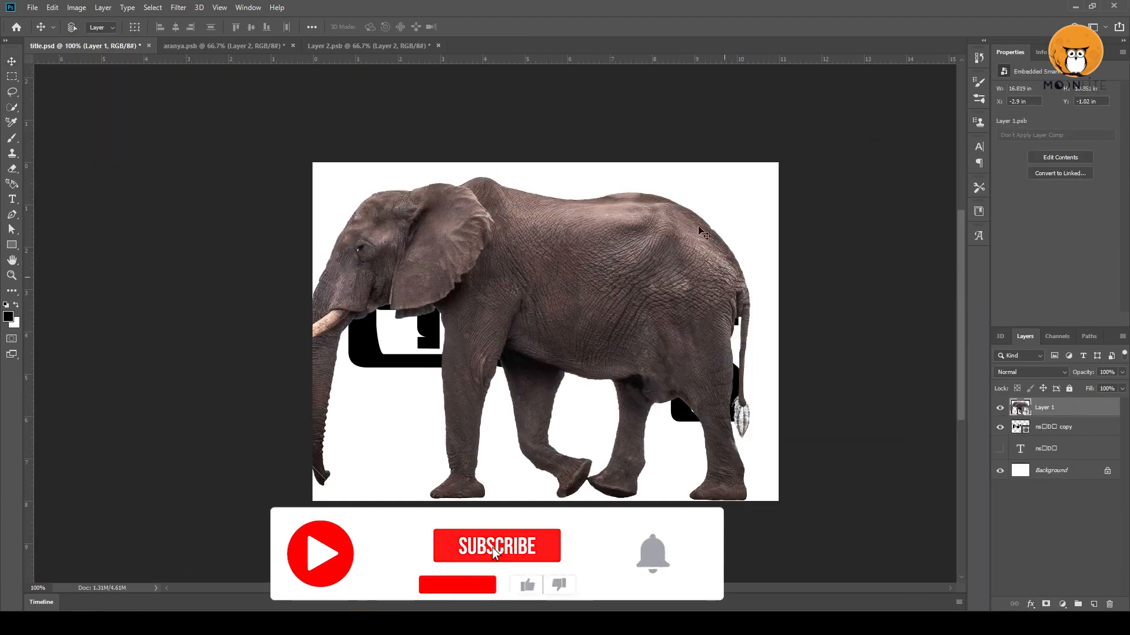
pyautogui.hotkey('ctrl', 't')
pyautogui.moveTo(904, 119); pyautogui.dragTo(559, 340)
pyautogui.moveTo(410, 439); pyautogui.dragTo(539, 338)
pyautogui.keyDown('alt'); pyautogui.click(535, 347); pyautogui.keyUp('alt')
pyautogui.moveTo(684, 204); pyautogui.dragTo(696, 194)
pyautogui.moveTo(645, 261); pyautogui.dragTo(643, 274)
pyautogui.moveTo(698, 206); pyautogui.dragTo(736, 182)
pyautogui.moveTo(649, 259); pyautogui.dragTo(643, 274)
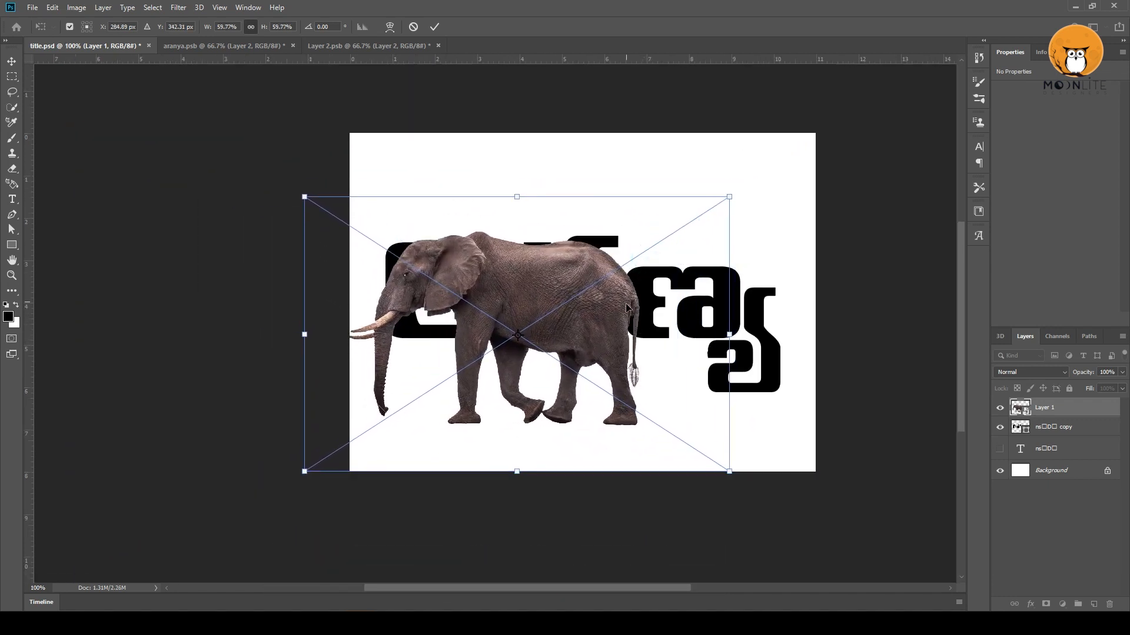
pyautogui.press('Return')
# Shift the title lettering right by about 16 px and enlarge the elephant to about 10.9 in wide.
pyautogui.keyDown('ctrl'); pyautogui.click(1071, 427); pyautogui.keyUp('ctrl')
pyautogui.moveTo(612, 360); pyautogui.dragTo(629, 360)
pyautogui.click(1069, 408)
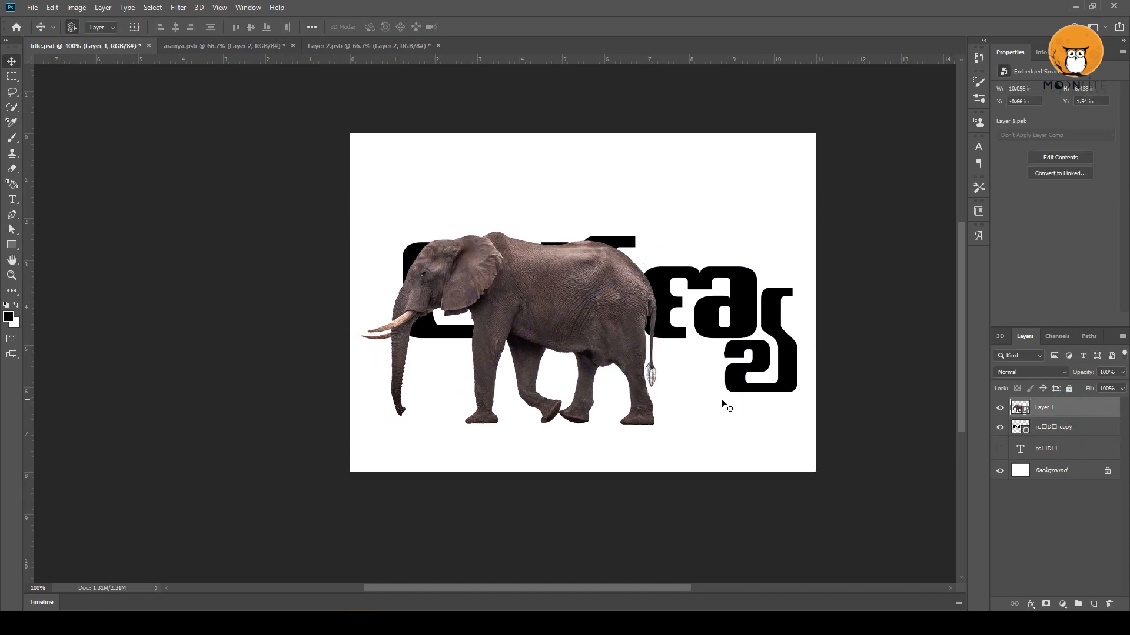
pyautogui.hotkey('ctrl', 't')
pyautogui.moveTo(747, 472); pyautogui.dragTo(783, 495)
pyautogui.moveTo(727, 436); pyautogui.dragTo(715, 428)
pyautogui.doubleClick(645, 351)
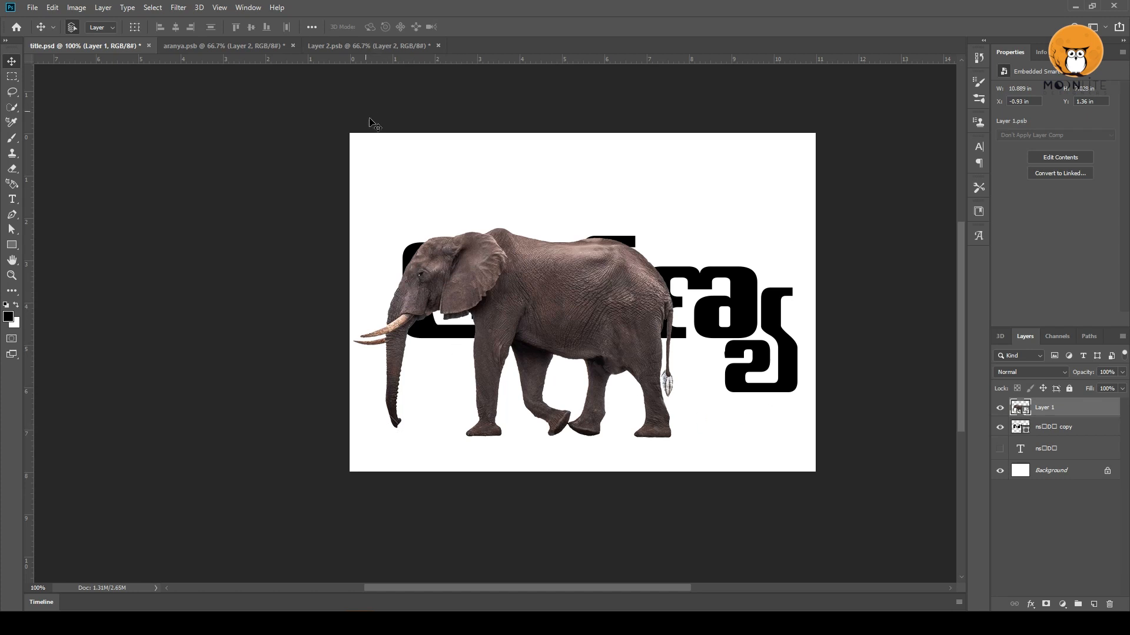
# Start Puppet Warp on the elephant layer and place pins on the head, ear, trunk and front legs.
pyautogui.click(53, 7)
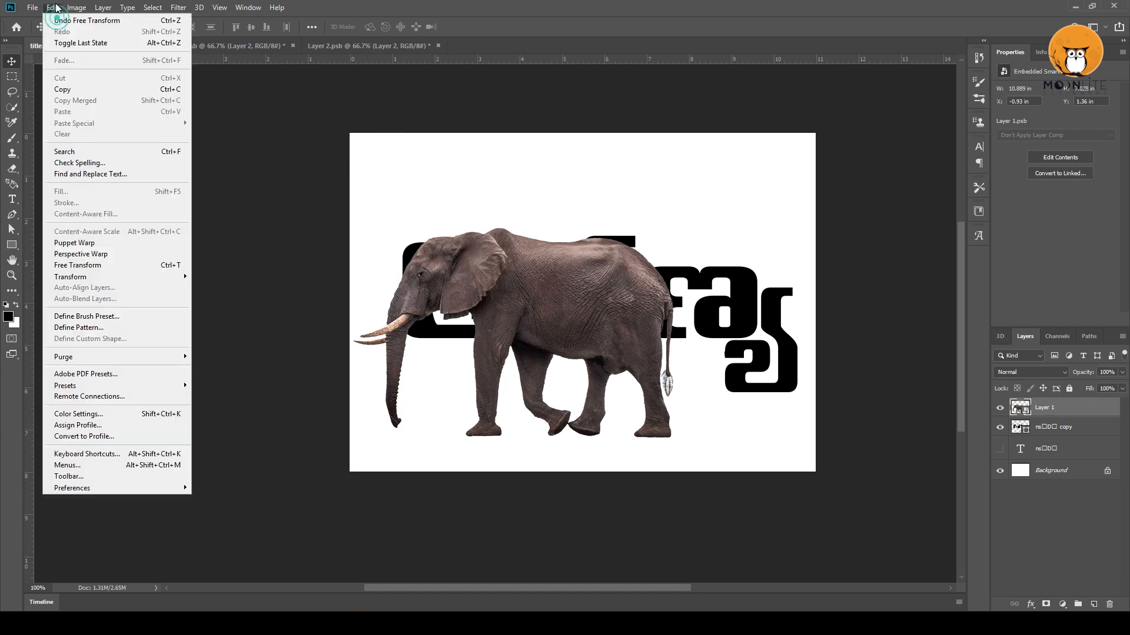
pyautogui.click(96, 242)
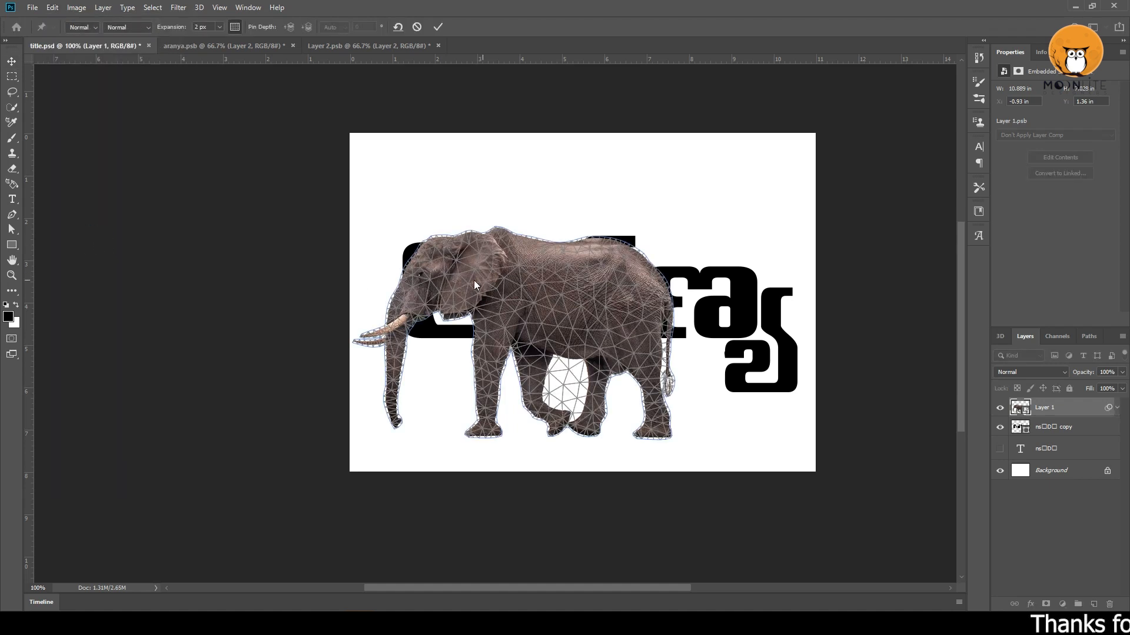
pyautogui.scroll(2, 434, 284)
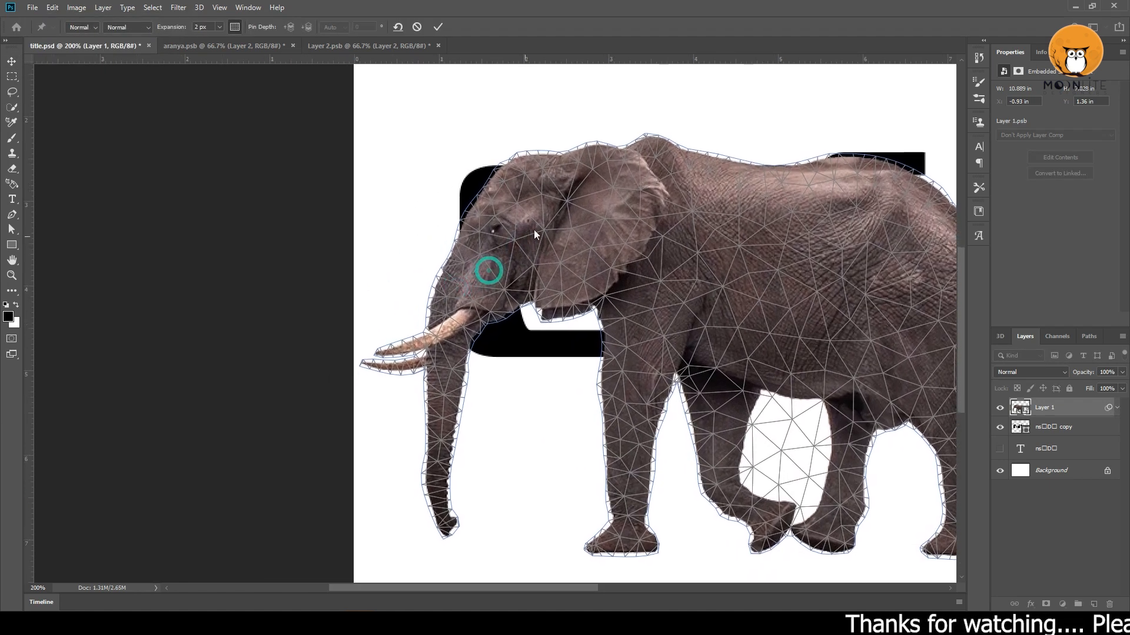
pyautogui.click(525, 215)
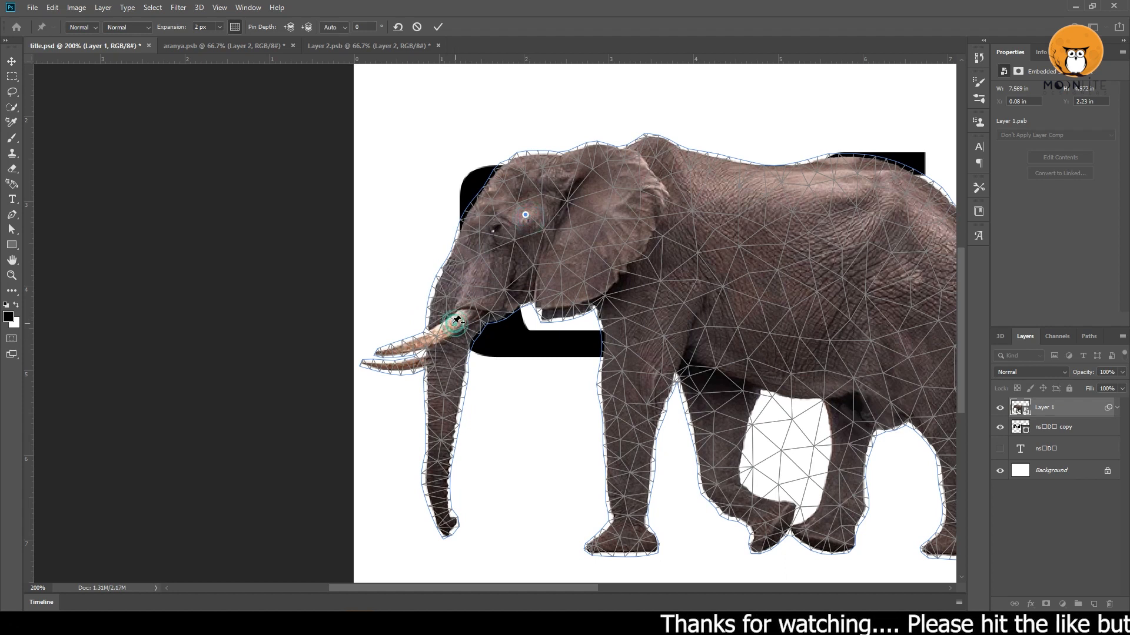
pyautogui.click(446, 523)
pyautogui.moveTo(682, 296); pyautogui.dragTo(627, 258)
pyautogui.click(579, 286)
pyautogui.click(599, 292)
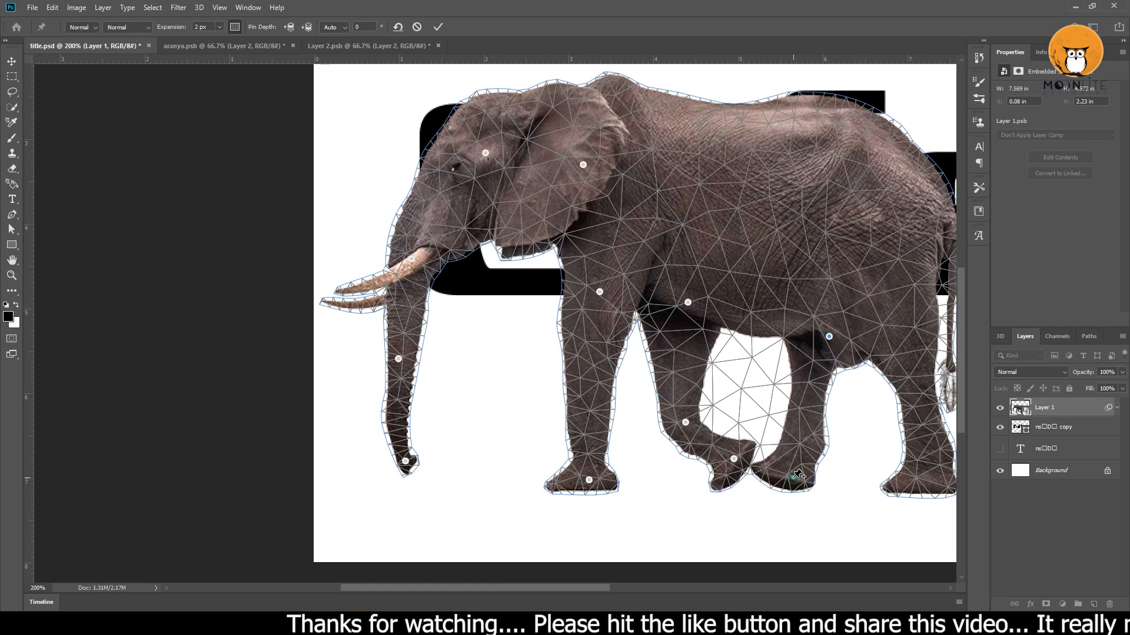
# Add Puppet Warp pins on the hind leg, rump, back, shoulder, forehead and flank to hold the body in place.
pyautogui.moveTo(943, 482); pyautogui.dragTo(903, 541)
pyautogui.click(871, 273)
pyautogui.click(753, 175)
pyautogui.click(565, 142)
pyautogui.click(432, 160)
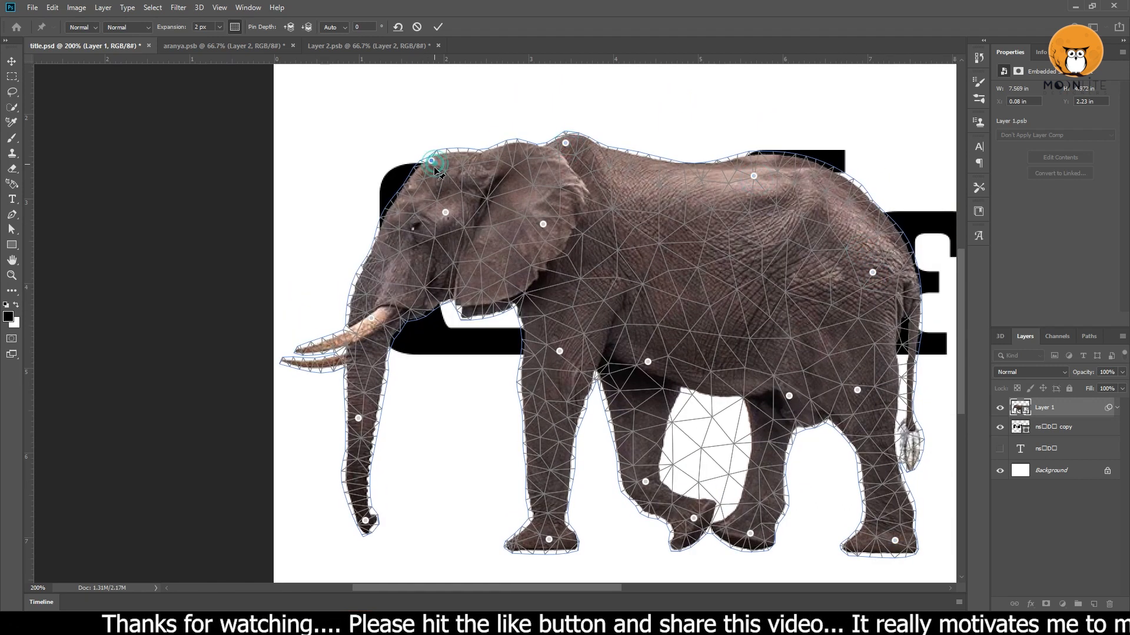
pyautogui.click(712, 258)
# Bend the elephant's trunk back toward the front legs and curl its tip forward using the trunk pins.
pyautogui.moveTo(624, 353); pyautogui.dragTo(709, 251)
pyautogui.moveTo(444, 318); pyautogui.dragTo(518, 324)
pyautogui.moveTo(451, 418); pyautogui.dragTo(440, 386)
pyautogui.moveTo(516, 324); pyautogui.dragTo(541, 341)
pyautogui.click(439, 387)
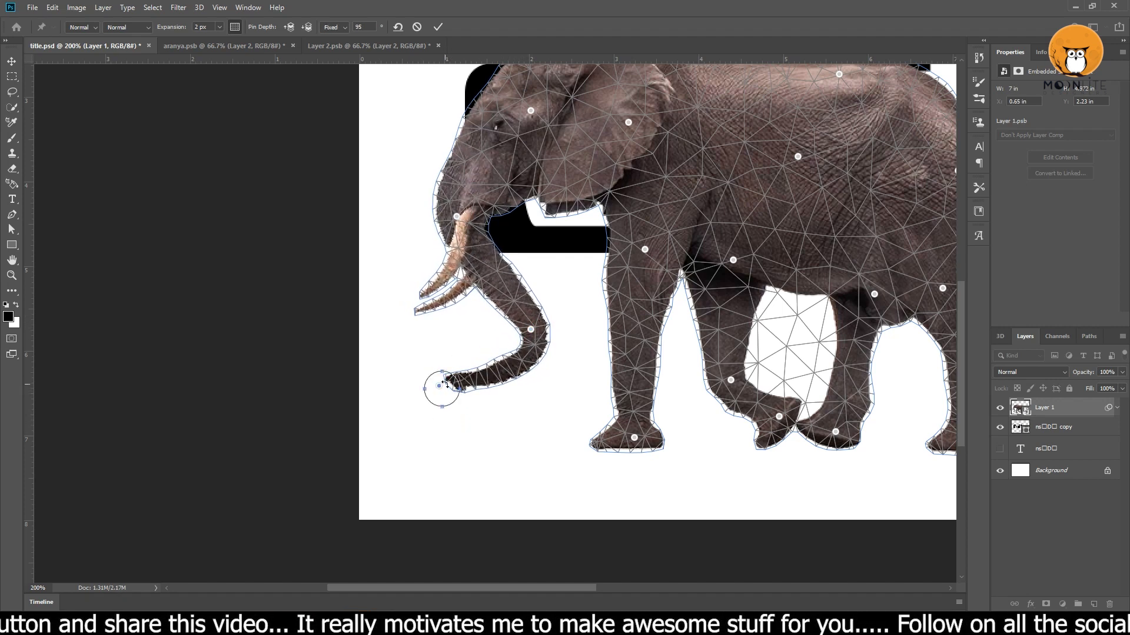
pyautogui.moveTo(464, 380); pyautogui.dragTo(436, 395)
# Nudge the trunk-base pin upward and rotate the mid-trunk pin by about 6 degrees.
pyautogui.moveTo(457, 216); pyautogui.dragTo(462, 206)
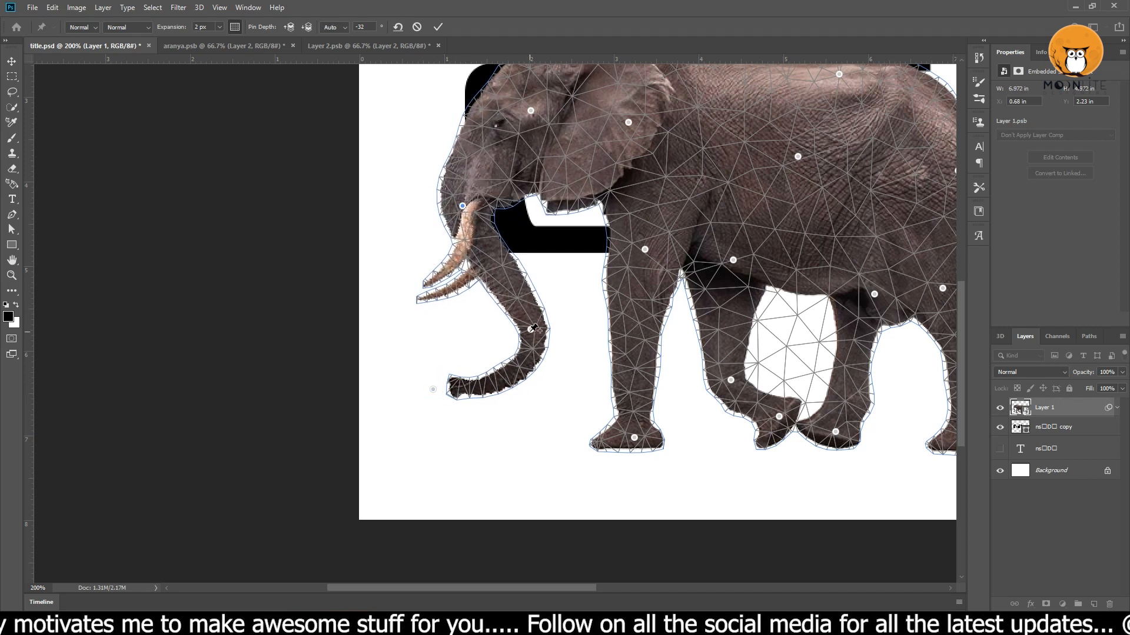
pyautogui.moveTo(551, 323); pyautogui.dragTo(568, 317)
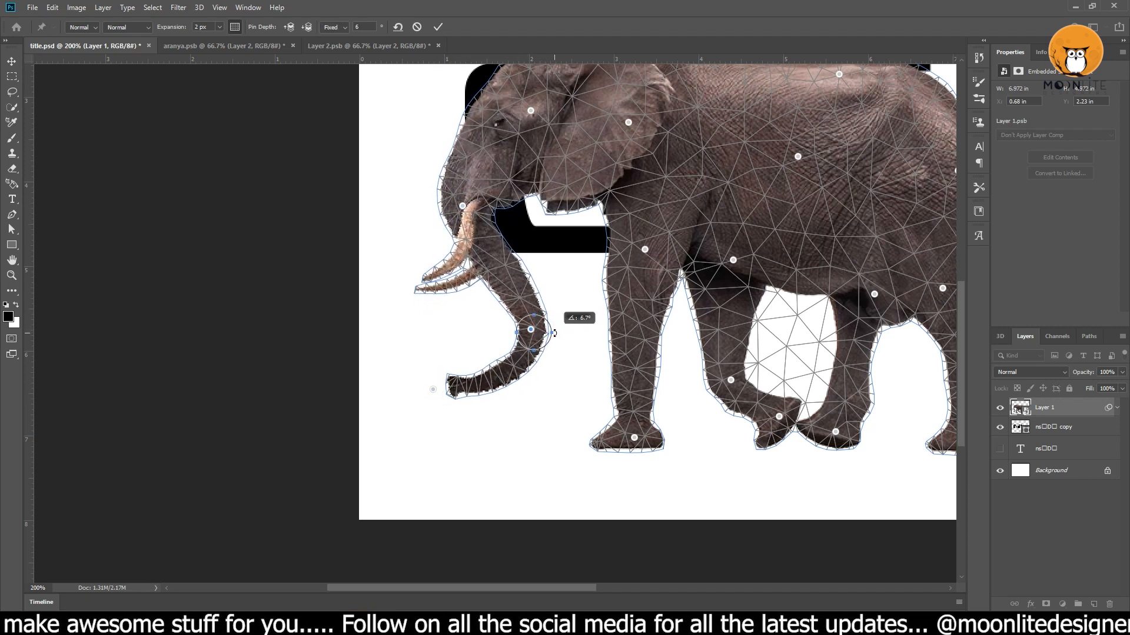
pyautogui.click(434, 390)
pyautogui.hotkey('ctrl', 'z')
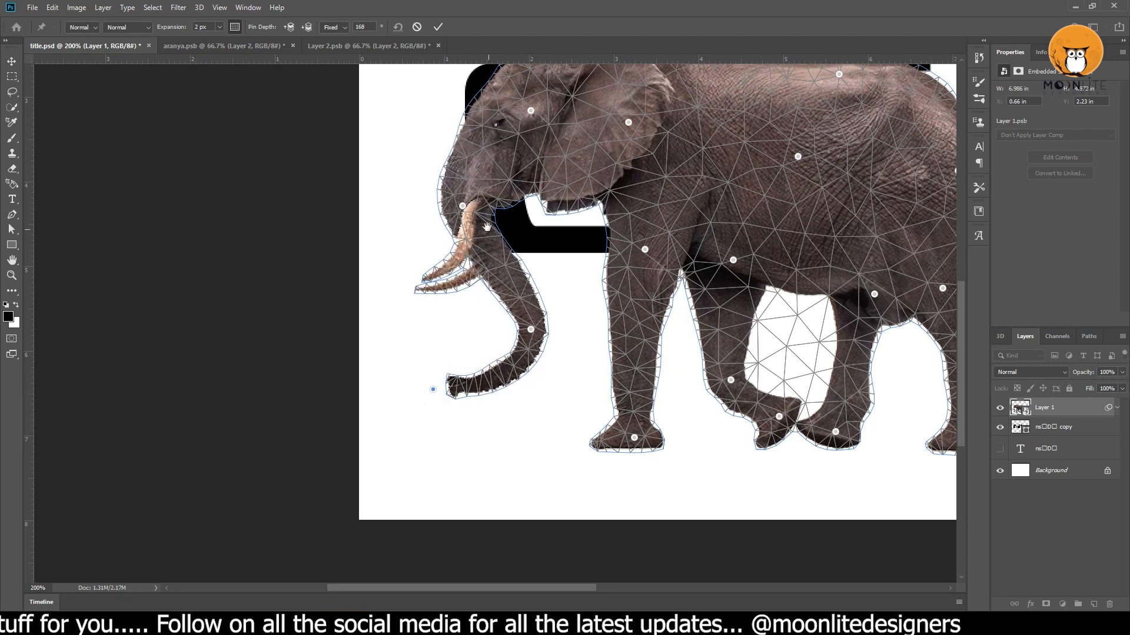
# Tilt the elephant's head by moving the pin near the eye up and outward and the trunk-base pin inward.
pyautogui.moveTo(531, 108); pyautogui.dragTo(532, 191)
pyautogui.click(518, 141)
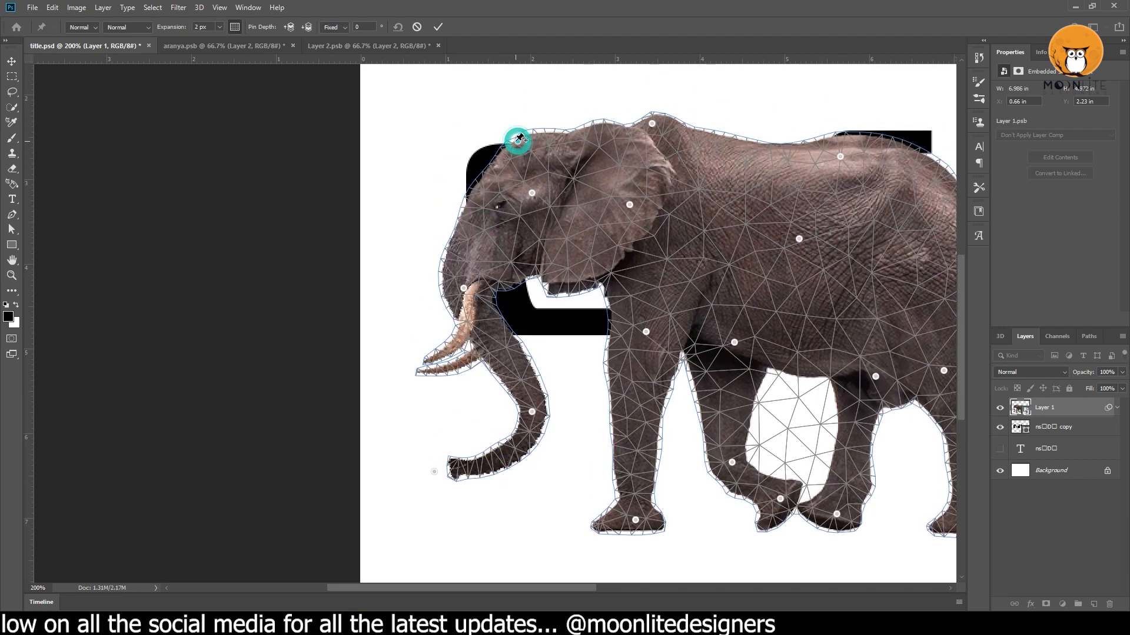
pyautogui.moveTo(532, 193); pyautogui.dragTo(505, 181)
pyautogui.moveTo(463, 290); pyautogui.dragTo(485, 291)
# Refine the trunk's S-curve with the mid-trunk and tip pins, then apply the Puppet Warp.
pyautogui.moveTo(533, 414); pyautogui.dragTo(554, 418)
pyautogui.moveTo(436, 473); pyautogui.dragTo(456, 447)
pyautogui.moveTo(553, 417); pyautogui.dragTo(559, 430)
pyautogui.click(455, 445)
pyautogui.moveTo(454, 446); pyautogui.dragTo(445, 443)
pyautogui.press('space')
pyautogui.moveTo(552, 380); pyautogui.dragTo(502, 450)
pyautogui.moveTo(493, 391); pyautogui.dragTo(502, 383)
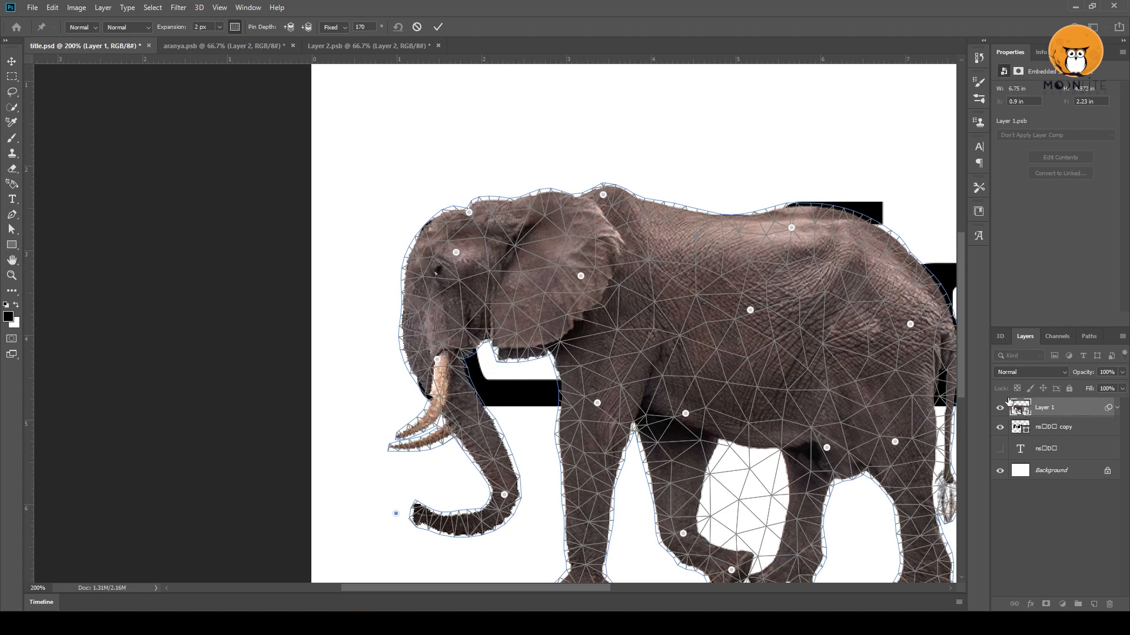
pyautogui.click(440, 27)
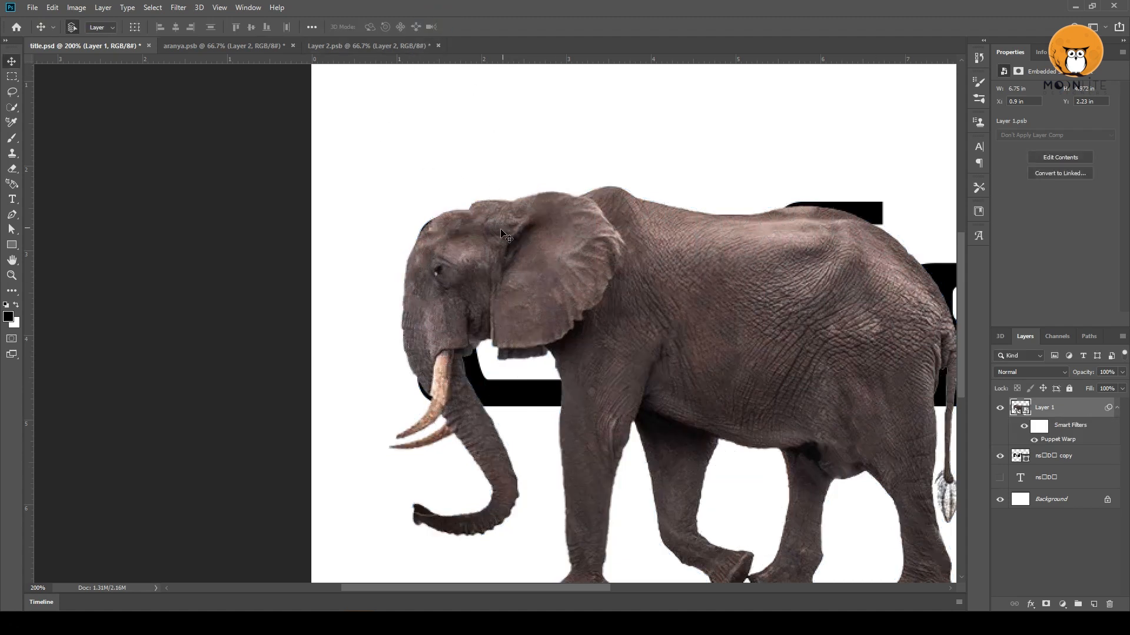
# Set the Pen tool to Shape mode and begin tracing the elephant's head from the forehead down the face.
pyautogui.press('p')
pyautogui.hotkey('ctrl', 'space')
pyautogui.click(463, 214)
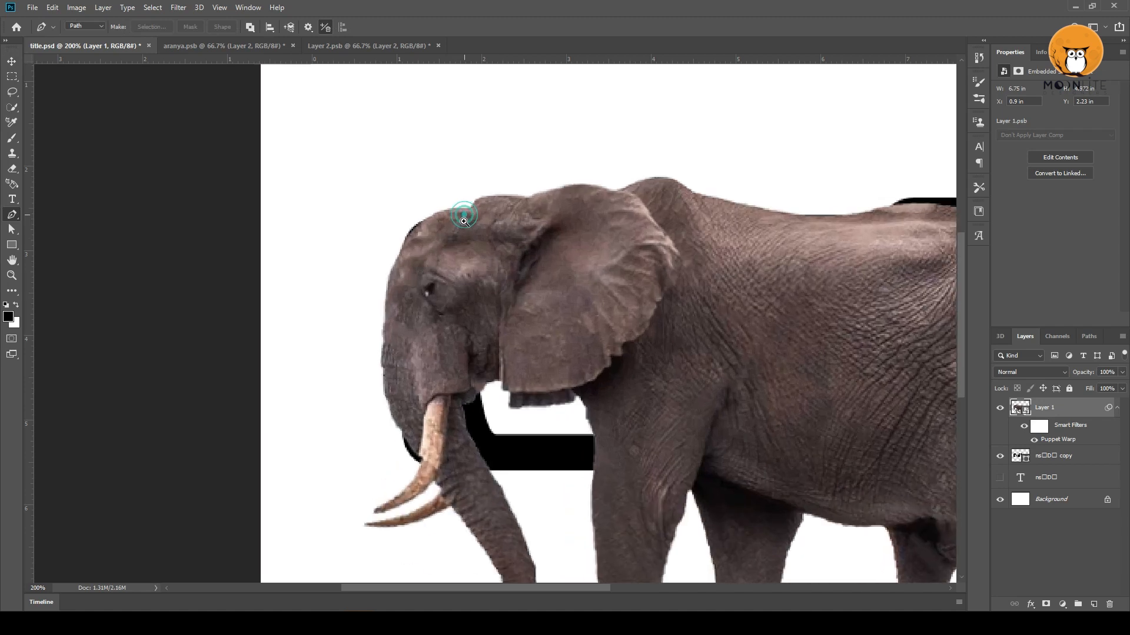
pyautogui.moveTo(463, 218); pyautogui.dragTo(510, 199)
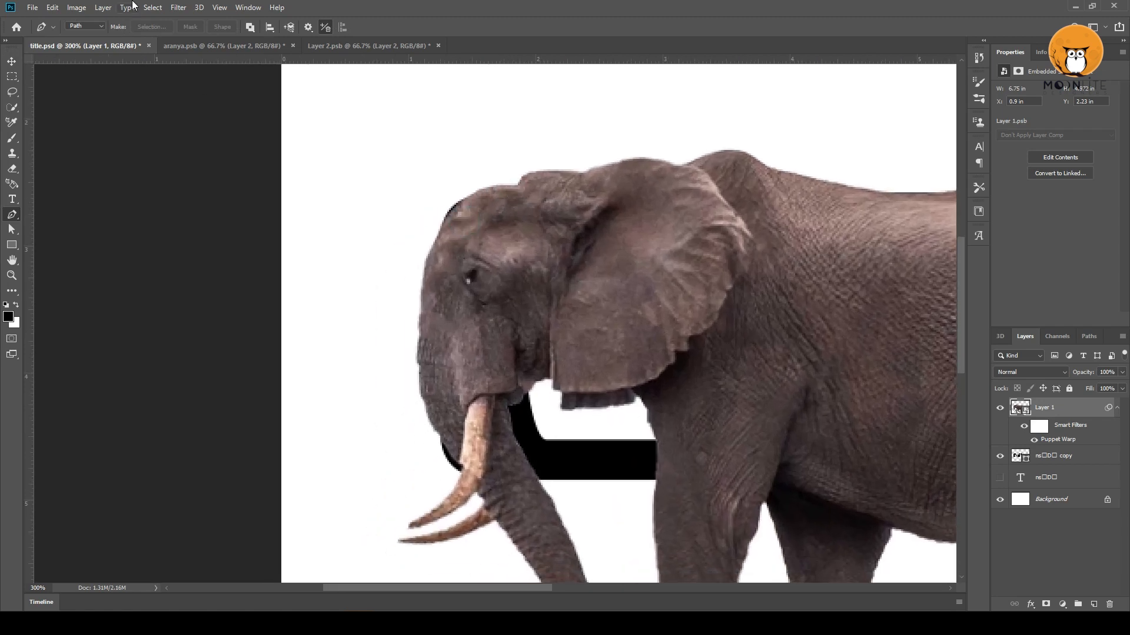
pyautogui.click(85, 27)
pyautogui.click(83, 34)
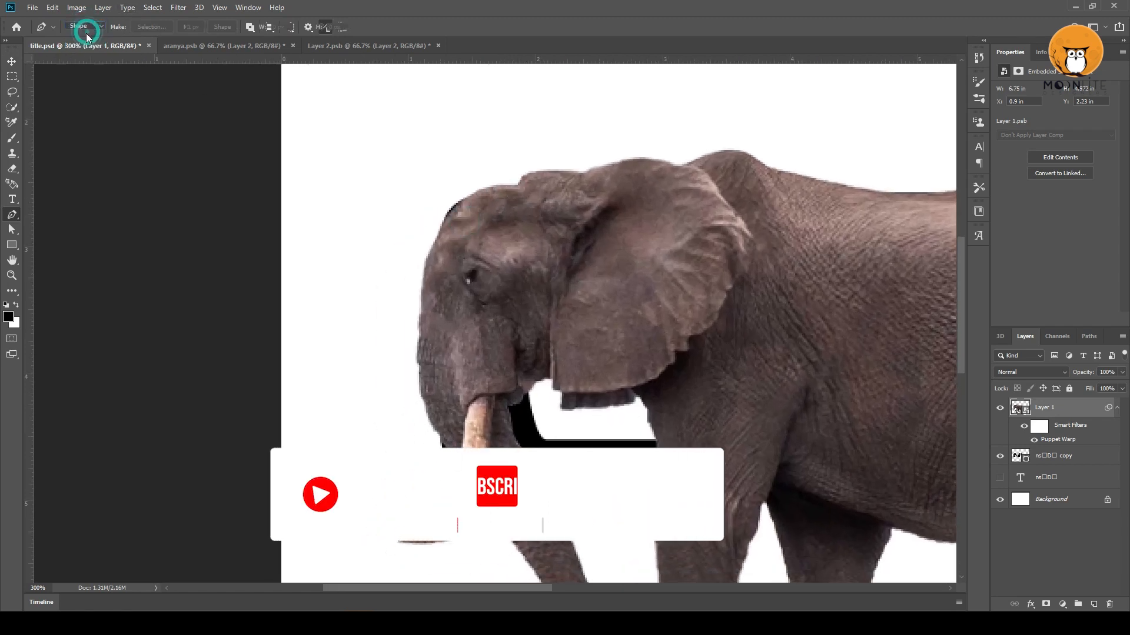
pyautogui.click(516, 185)
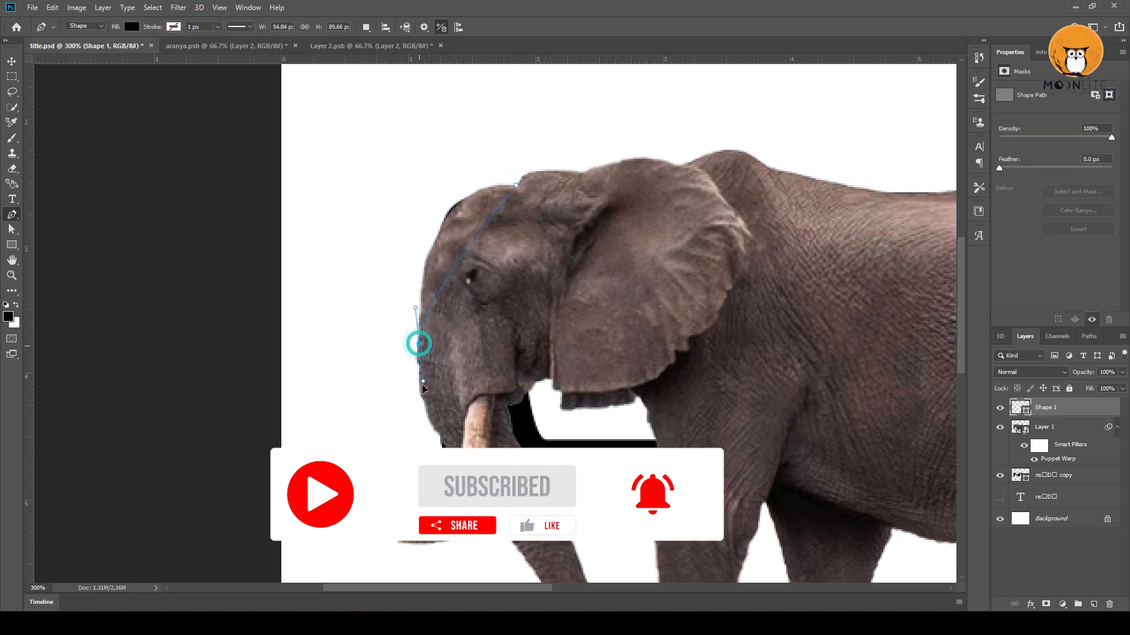
# Continue the shape outline down the trunk's front edge and around its curled tip.
pyautogui.moveTo(431, 514); pyautogui.dragTo(430, 514)
pyautogui.moveTo(517, 533); pyautogui.dragTo(484, 361)
pyautogui.moveTo(516, 421); pyautogui.dragTo(533, 505)
pyautogui.moveTo(494, 500); pyautogui.dragTo(540, 435)
pyautogui.moveTo(445, 387); pyautogui.dragTo(418, 369)
pyautogui.moveTo(462, 429); pyautogui.dragTo(463, 426)
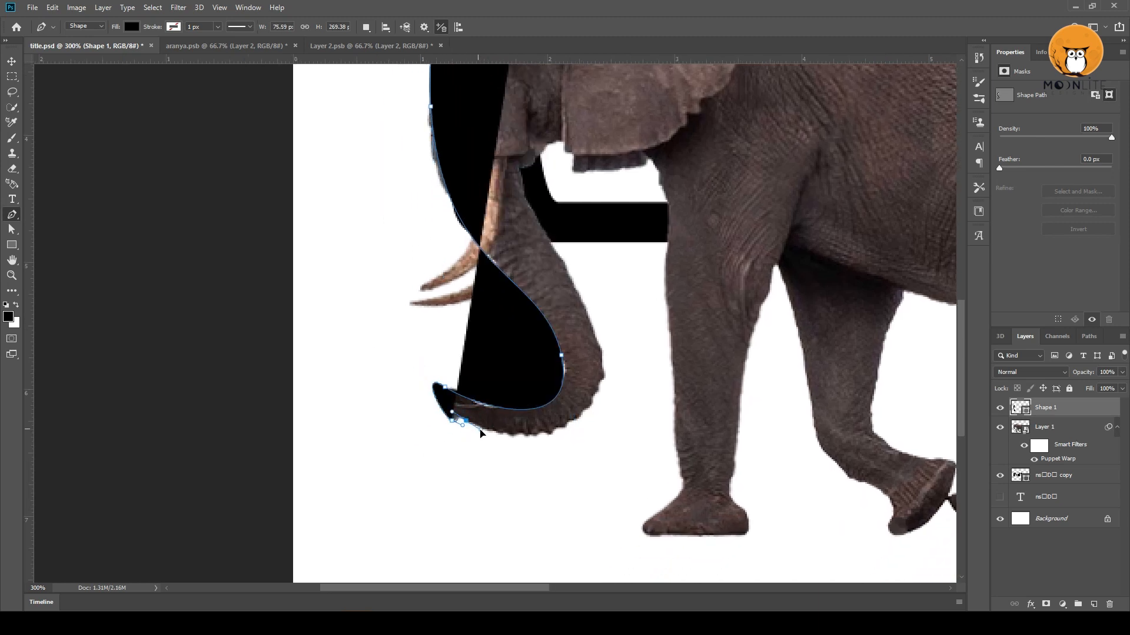
# Trace the trunk's back edge from the tip up to the mouth below the ear.
pyautogui.moveTo(603, 375); pyautogui.dragTo(607, 277)
pyautogui.scroll(3, 526, 268)
pyautogui.moveTo(525, 268); pyautogui.dragTo(594, 250)
pyautogui.moveTo(541, 306); pyautogui.dragTo(547, 300)
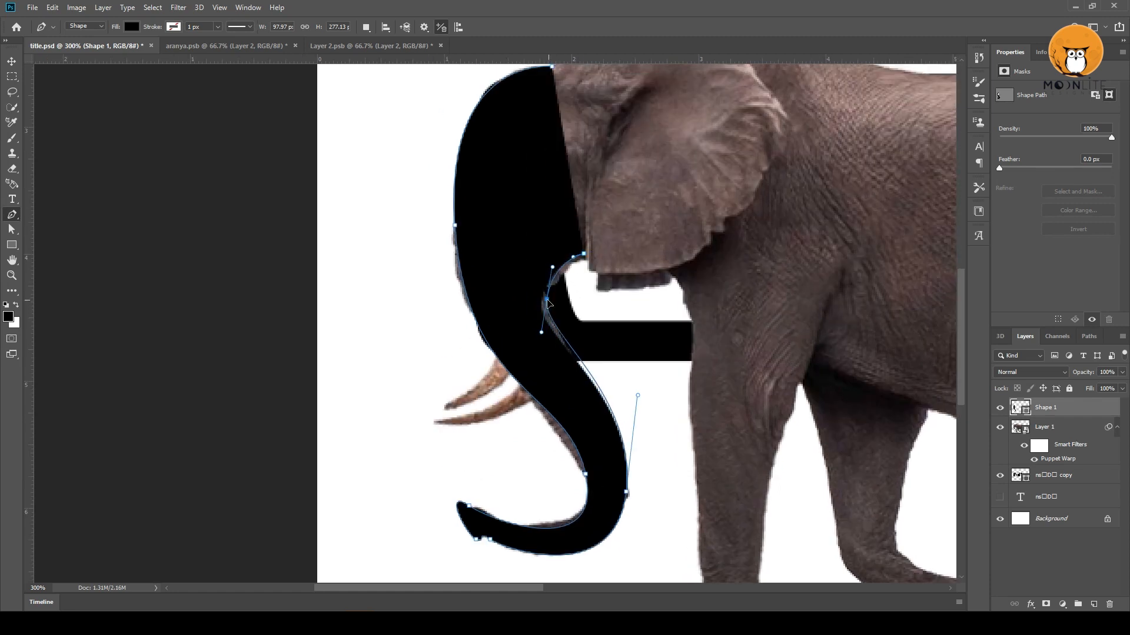
# Carry the outline along the ear, adjust the anchor points at the mouth, and close the shape at the forehead.
pyautogui.scroll(3, 635, 396)
pyautogui.moveTo(663, 321); pyautogui.dragTo(681, 285)
pyautogui.moveTo(584, 351); pyautogui.dragTo(577, 356)
pyautogui.moveTo(543, 396); pyautogui.dragTo(545, 395)
pyautogui.moveTo(617, 329); pyautogui.dragTo(617, 386)
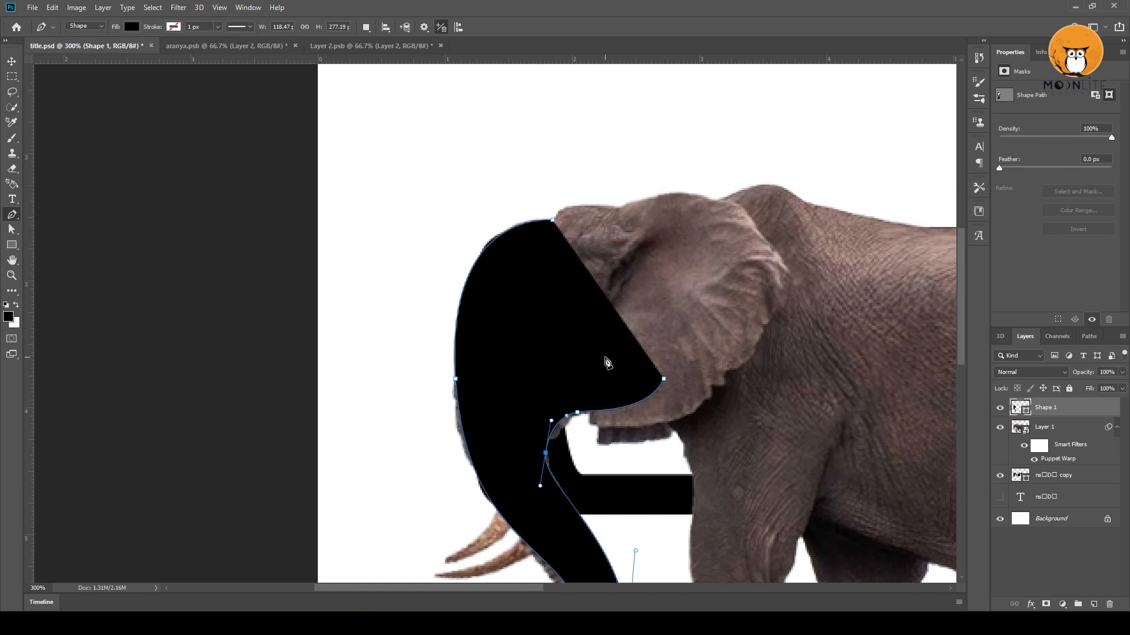
pyautogui.scroll(2, 677, 330)
pyautogui.moveTo(537, 248); pyautogui.dragTo(575, 250)
pyautogui.moveTo(562, 247); pyautogui.dragTo(575, 230)
pyautogui.moveTo(609, 294); pyautogui.dragTo(637, 84)
# Fine-tune the anchor points and handles of the traced head shape around the forehead and face.
pyautogui.moveTo(587, 278)
pyautogui.mouseDown()
pyautogui.moveTo(604, 277)
pyautogui.moveTo(594, 277)
pyautogui.mouseUp()
pyautogui.moveTo(599, 244); pyautogui.dragTo(601, 276)
pyautogui.moveTo(619, 452); pyautogui.dragTo(615, 452)
pyautogui.moveTo(601, 274); pyautogui.dragTo(605, 275)
pyautogui.moveTo(577, 333); pyautogui.dragTo(623, 304)
# Adjust the anchor points and handles along the traced trunk to smooth its curve.
pyautogui.keyDown('ctrl'); pyautogui.click(660, 423); pyautogui.keyUp('ctrl')
pyautogui.moveTo(643, 342); pyautogui.dragTo(636, 348)
pyautogui.keyDown('ctrl'); pyautogui.click(549, 456); pyautogui.keyUp('ctrl')
pyautogui.moveTo(549, 457); pyautogui.dragTo(552, 455)
pyautogui.moveTo(688, 505); pyautogui.dragTo(679, 497)
pyautogui.moveTo(665, 415); pyautogui.dragTo(659, 612)
pyautogui.moveTo(634, 387); pyautogui.dragTo(595, 343)
# Hide the elephant layer and pull the head shape's rear anchor points inward to fit the first letter's loop.
pyautogui.click(999, 428)
pyautogui.moveTo(686, 450); pyautogui.dragTo(751, 344)
pyautogui.moveTo(716, 364); pyautogui.dragTo(702, 413)
pyautogui.keyDown('ctrl'); pyautogui.click(719, 99); pyautogui.keyUp('ctrl')
pyautogui.moveTo(845, 122); pyautogui.dragTo(785, 166)
pyautogui.moveTo(750, 131); pyautogui.dragTo(748, 163)
pyautogui.moveTo(839, 192); pyautogui.dragTo(781, 186)
pyautogui.click(779, 303)
pyautogui.moveTo(796, 267); pyautogui.dragTo(786, 263)
pyautogui.moveTo(779, 303); pyautogui.dragTo(774, 290)
# Reshape the top of the head shape with its anchor points and handles to follow the first letter's upper edge.
pyautogui.moveTo(747, 160); pyautogui.dragTo(729, 216)
pyautogui.moveTo(670, 160); pyautogui.dragTo(648, 168)
pyautogui.moveTo(723, 141); pyautogui.dragTo(729, 170)
pyautogui.click(648, 168)
pyautogui.moveTo(559, 151); pyautogui.dragTo(570, 158)
pyautogui.moveTo(667, 320); pyautogui.dragTo(669, 222)
pyautogui.moveTo(571, 101); pyautogui.dragTo(562, 94)
pyautogui.moveTo(670, 222); pyautogui.dragTo(660, 188)
# Push the head shape's upper rear corner point slightly outward with its handles to make that corner rounder.
pyautogui.click(17, 62)
pyautogui.moveTo(740, 280); pyautogui.dragTo(562, 313)
pyautogui.hotkey('ctrl', '-')
pyautogui.click(602, 439)
pyautogui.keyDown('ctrl'); pyautogui.click(542, 233); pyautogui.keyUp('ctrl')
pyautogui.press('a')
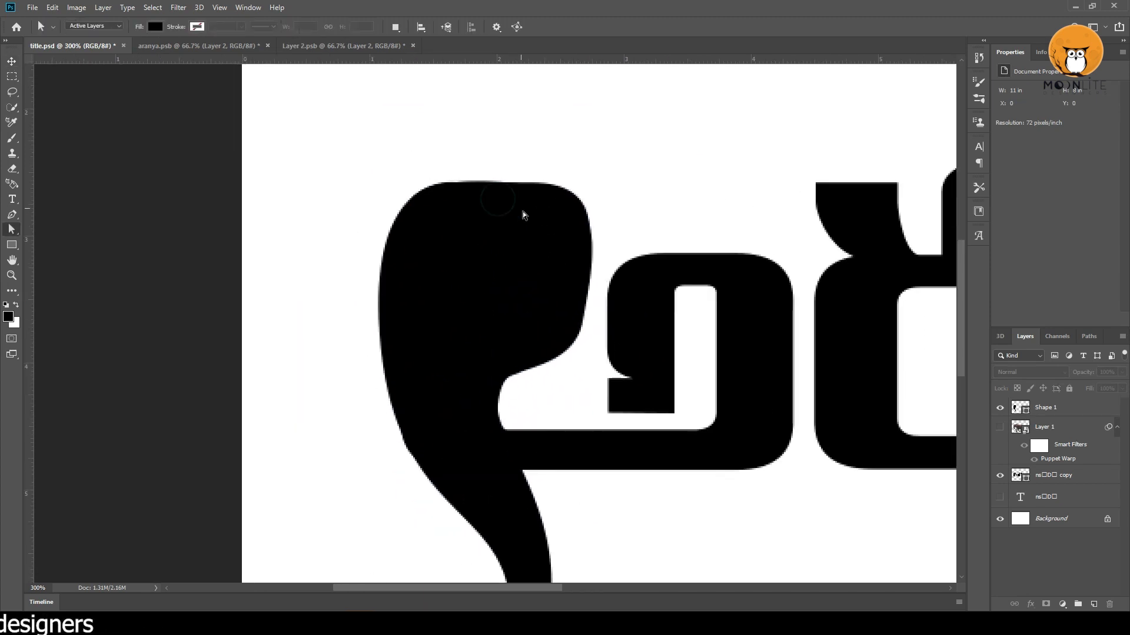
pyautogui.click(482, 228)
pyautogui.click(572, 195)
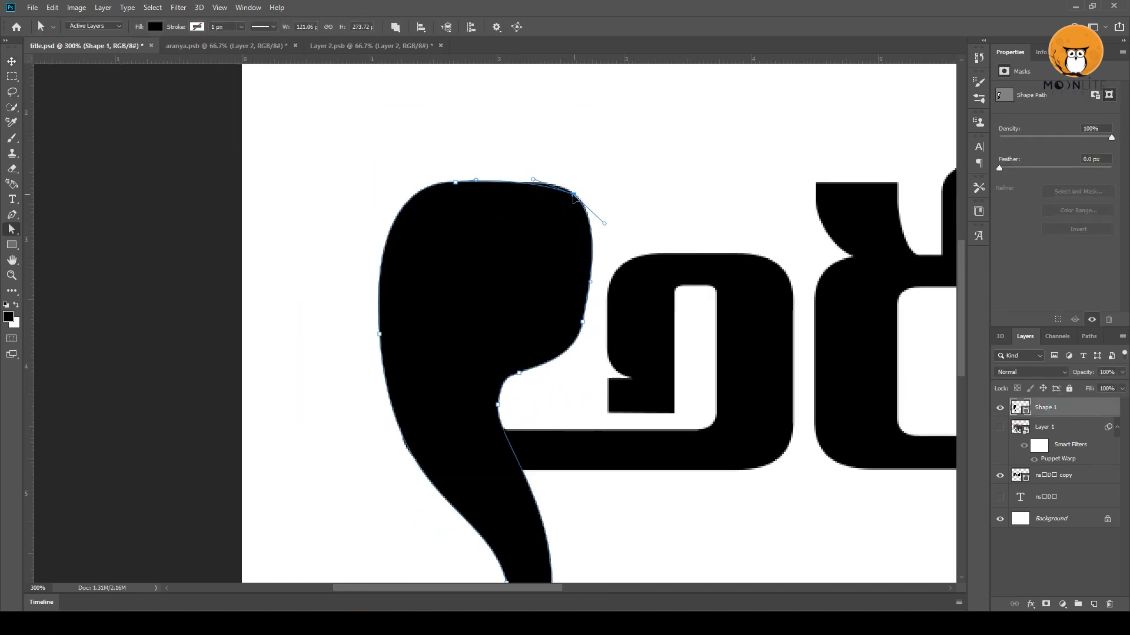
pyautogui.moveTo(576, 195); pyautogui.dragTo(562, 172)
pyautogui.moveTo(607, 222); pyautogui.dragTo(609, 221)
pyautogui.moveTo(562, 172); pyautogui.dragTo(560, 173)
pyautogui.click(612, 178)
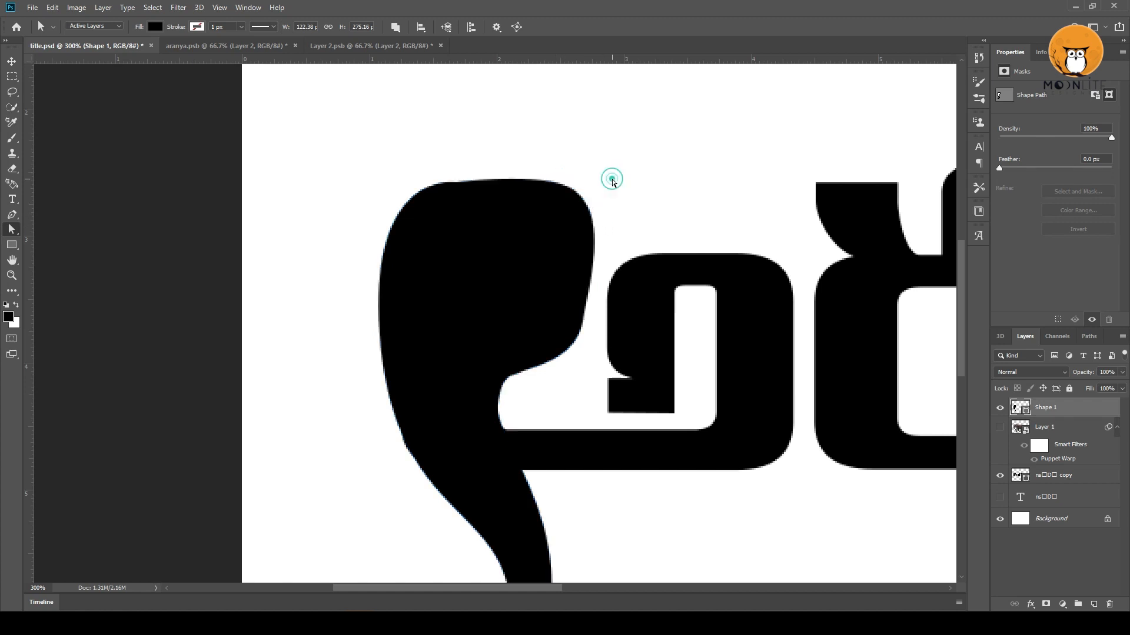
pyautogui.moveTo(566, 323); pyautogui.dragTo(625, 252)
pyautogui.keyDown('alt'); pyautogui.click(624, 254); pyautogui.keyUp('alt')
pyautogui.keyDown('ctrl'); pyautogui.click(1017, 475); pyautogui.keyUp('ctrl')
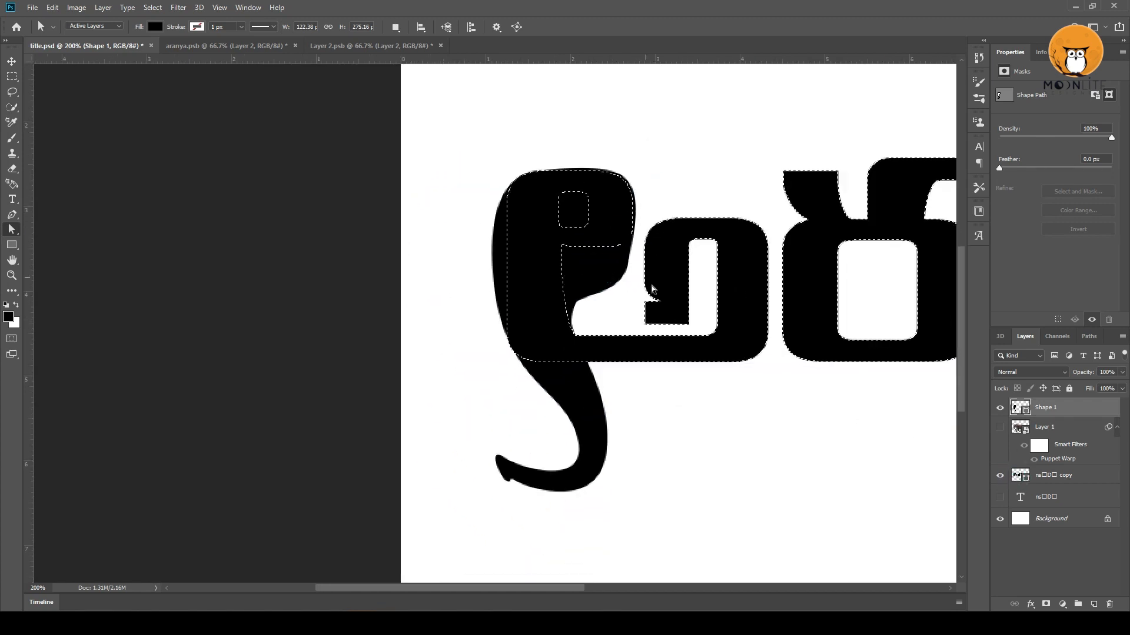
pyautogui.hotkey('ctrl', 'd')
pyautogui.keyDown('ctrl'); pyautogui.click(1017, 475); pyautogui.keyUp('ctrl')
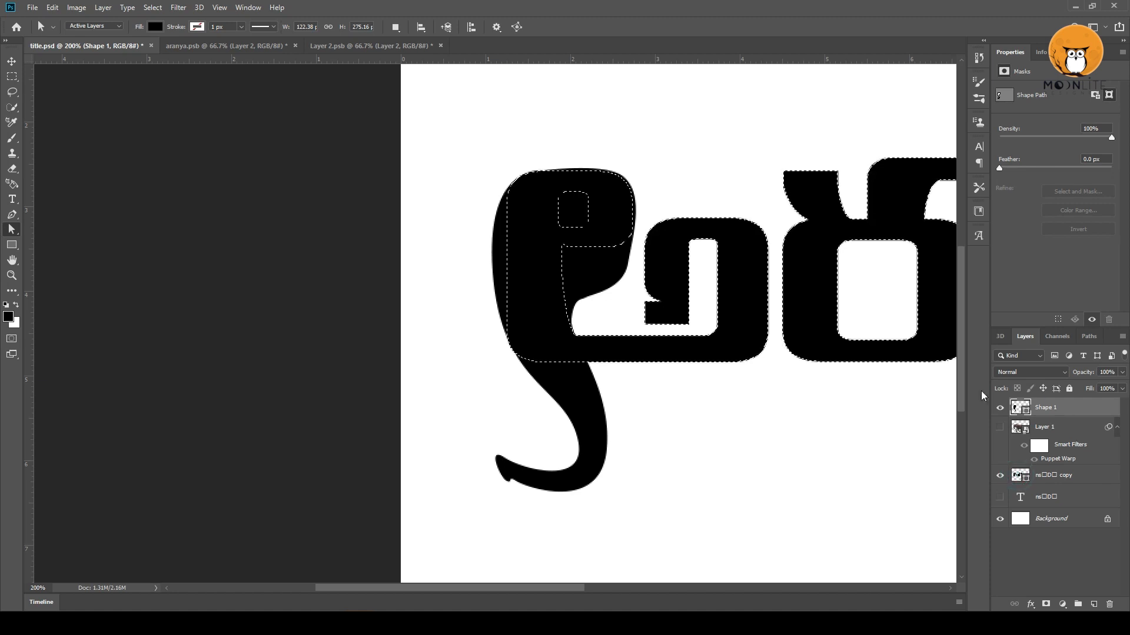
pyautogui.keyDown('ctrl'); pyautogui.click(595, 252); pyautogui.keyUp('ctrl')
pyautogui.hotkey('ctrl', 'd')
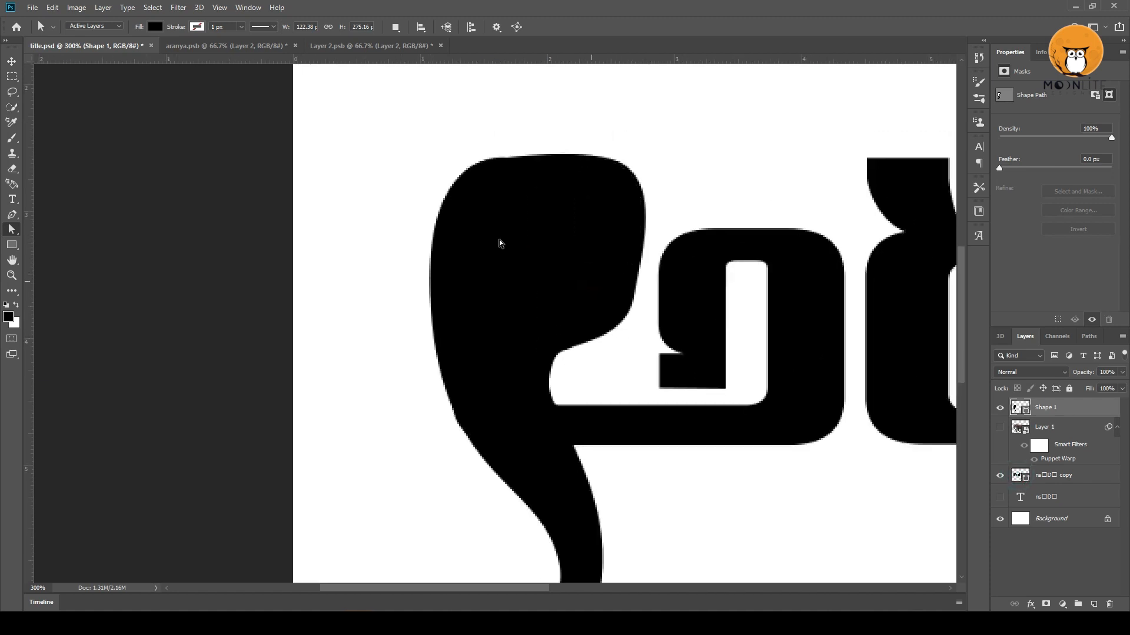
# Draw a rounded rectangle about 22 × 36 px inside the elephant head as its eye and set its corner radii to 5 px.
pyautogui.rightClick(12, 245)
pyautogui.click(43, 248)
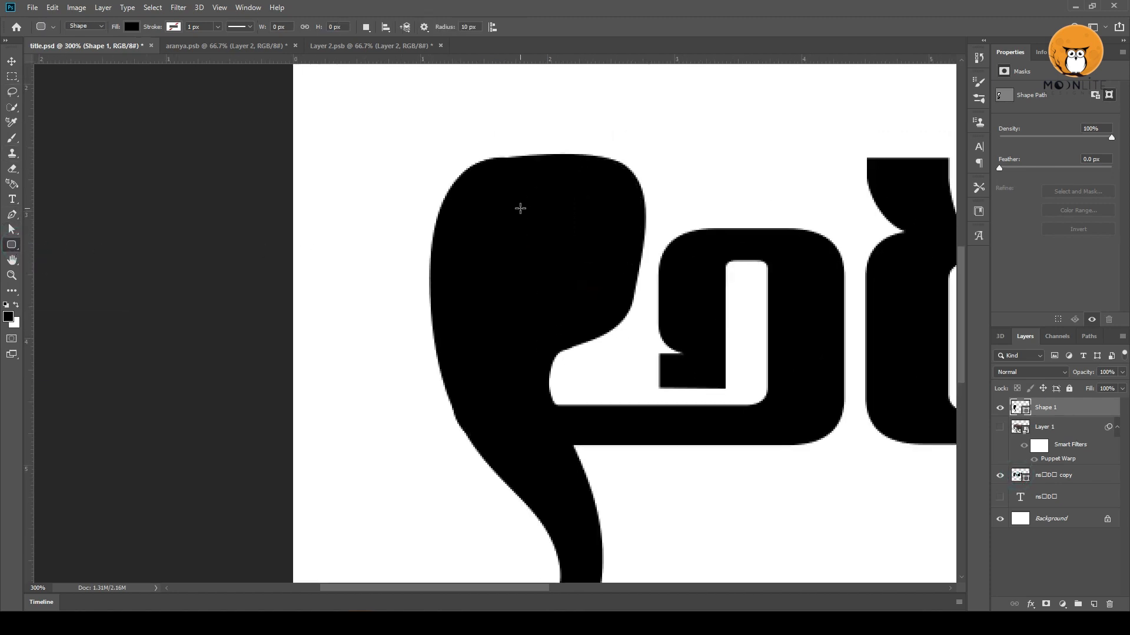
pyautogui.moveTo(521, 209); pyautogui.dragTo(560, 271)
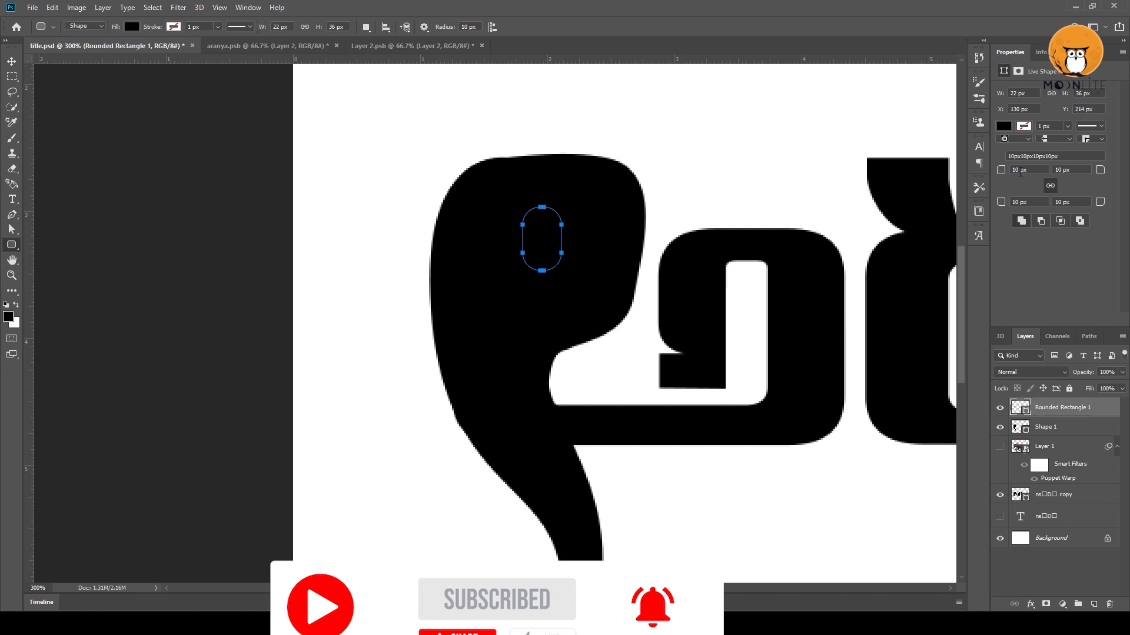
pyautogui.write('5')
pyautogui.press('Return')
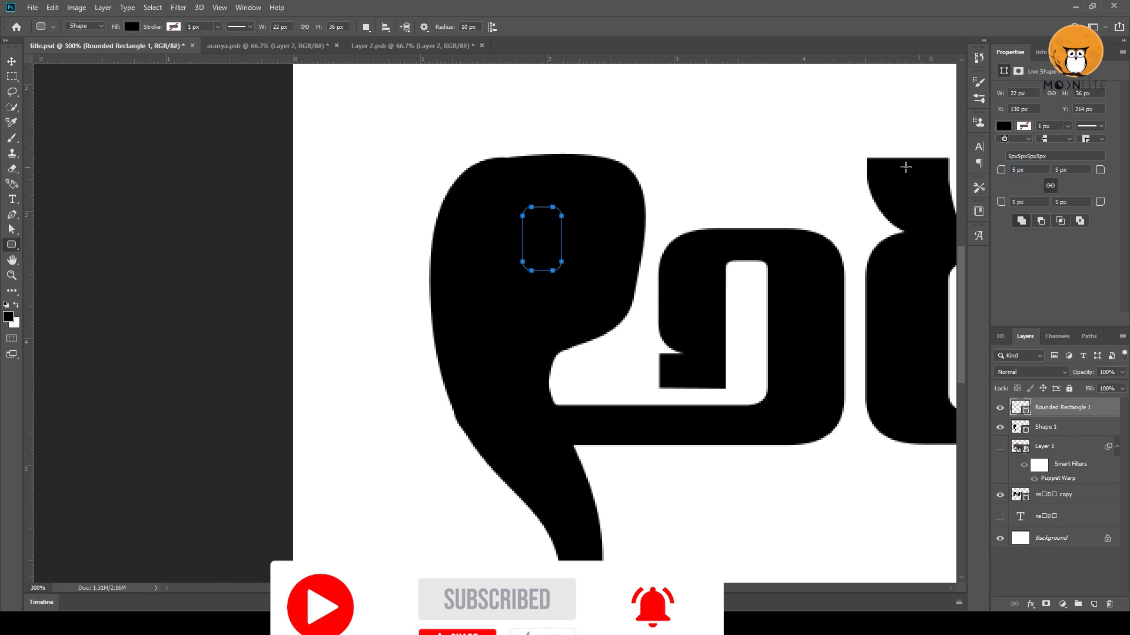
# Subtract the rounded rectangle from the Shape 1 head shape to cut the eye hole.
pyautogui.click(12, 61)
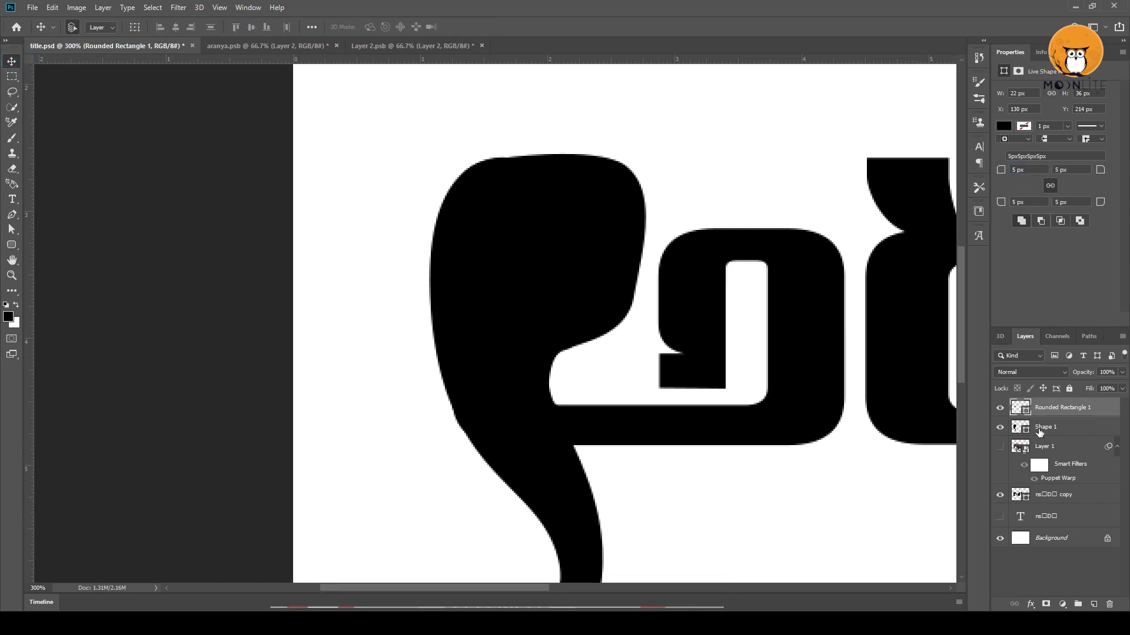
pyautogui.keyDown('shift'); pyautogui.click(1062, 428); pyautogui.keyUp('shift')
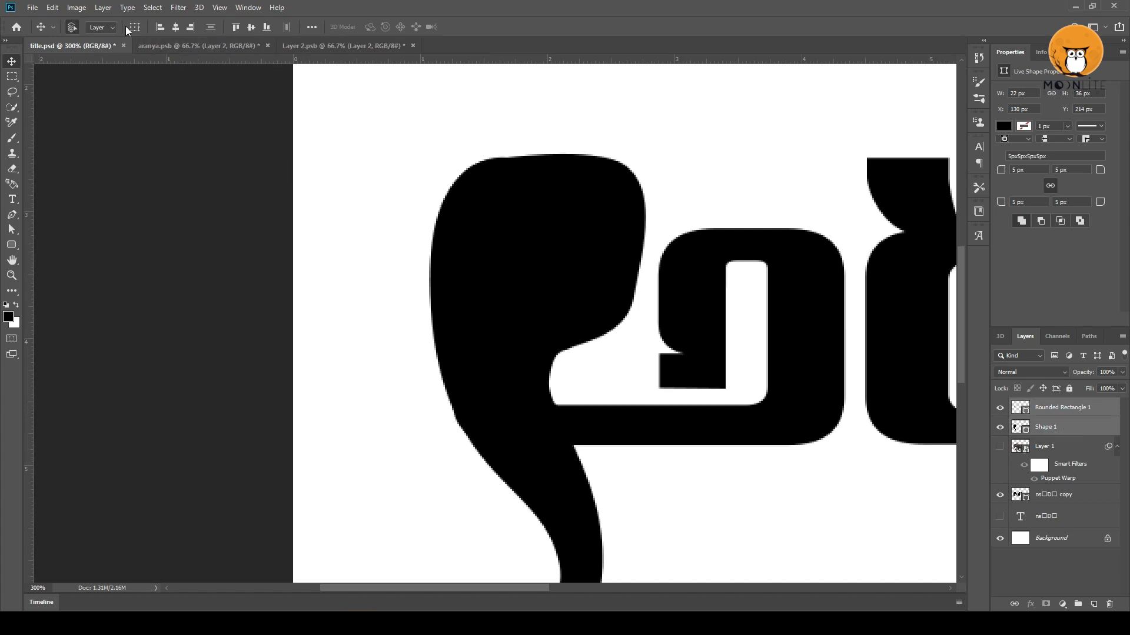
pyautogui.click(75, 8)
pyautogui.moveTo(103, 7)
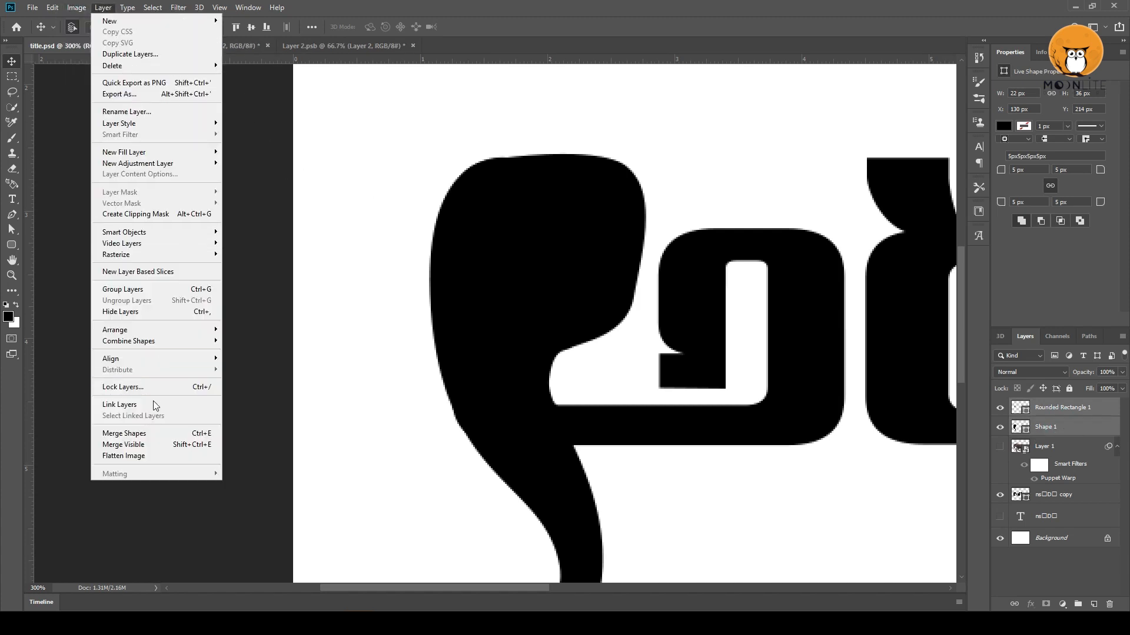
pyautogui.moveTo(158, 342)
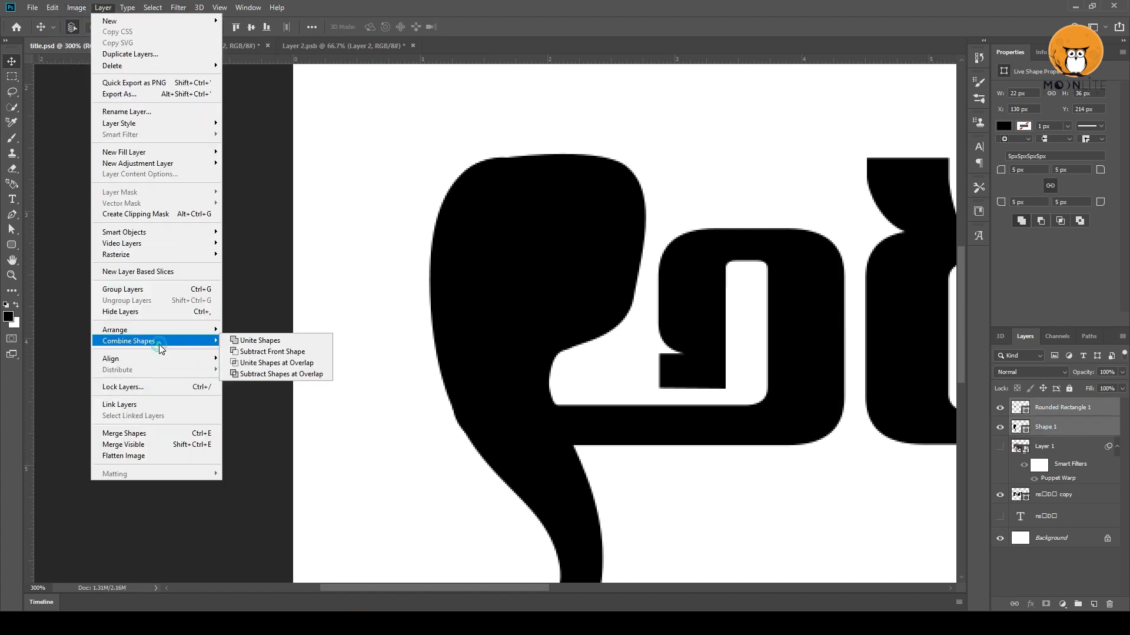
pyautogui.click(235, 352)
pyautogui.click(333, 379)
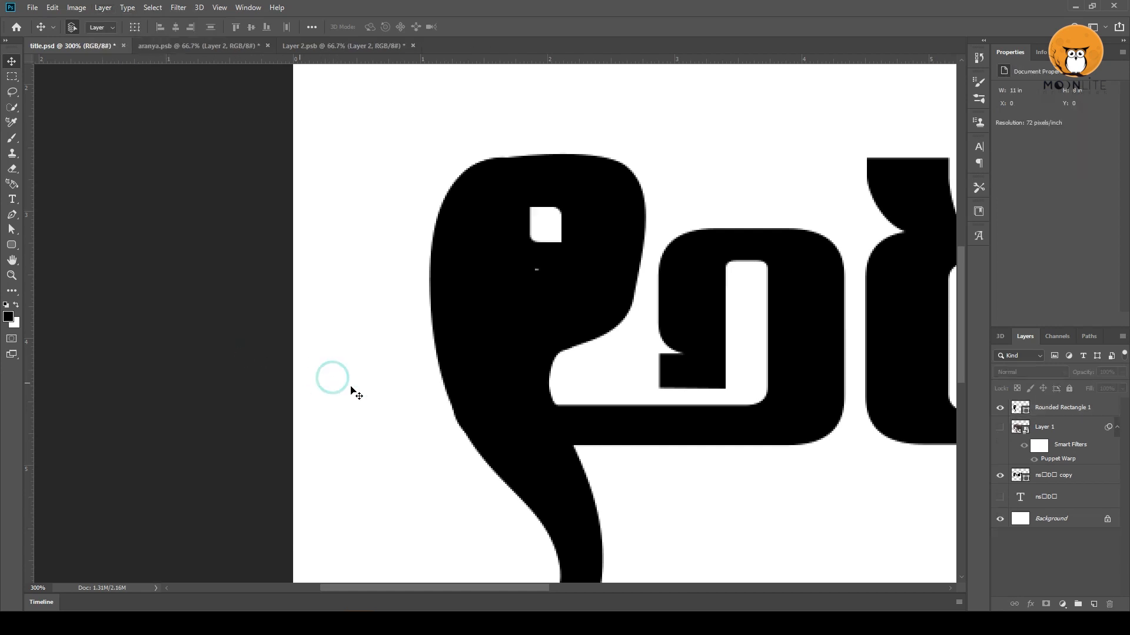
# Add a layer mask to the copied title lettering layer and choose the Hard Round brush from General Brushes.
pyautogui.click(1061, 479)
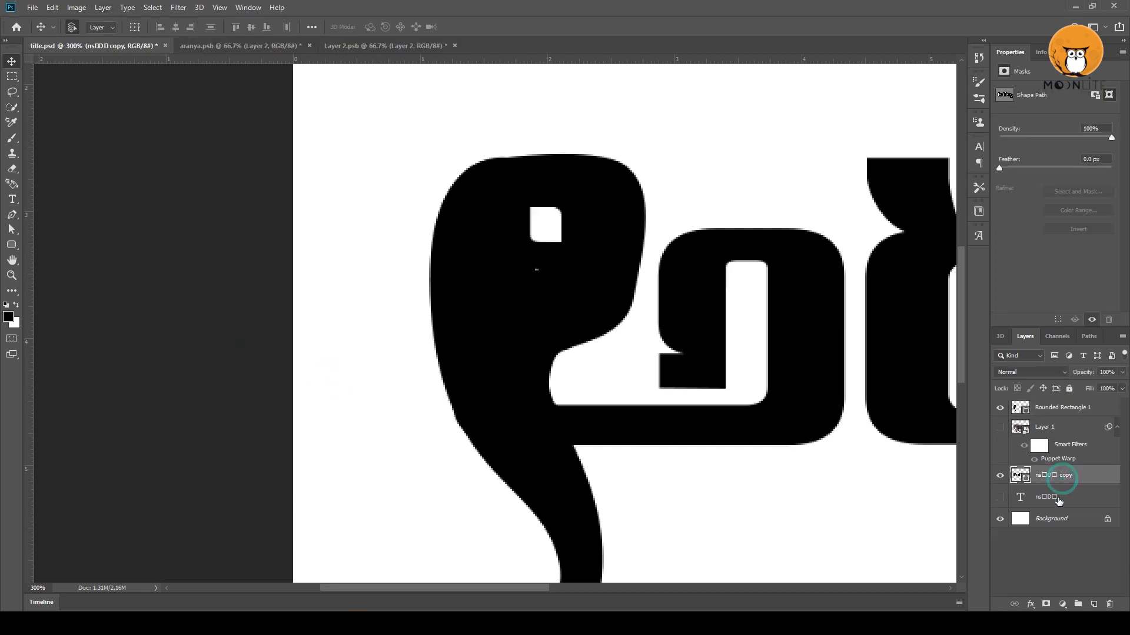
pyautogui.click(1045, 604)
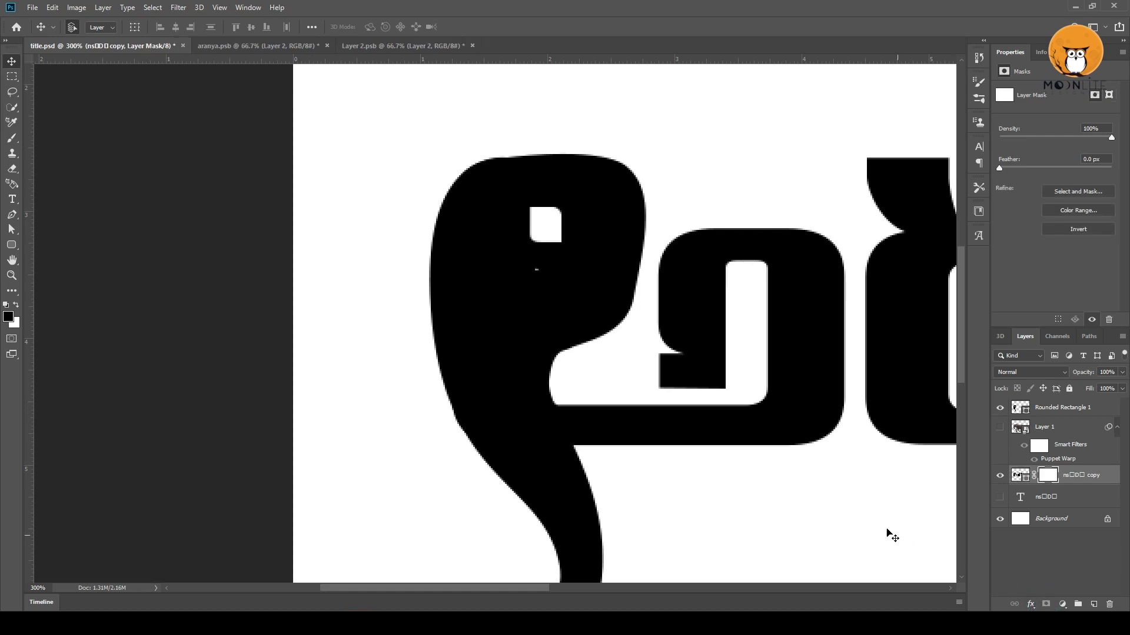
pyautogui.press('b')
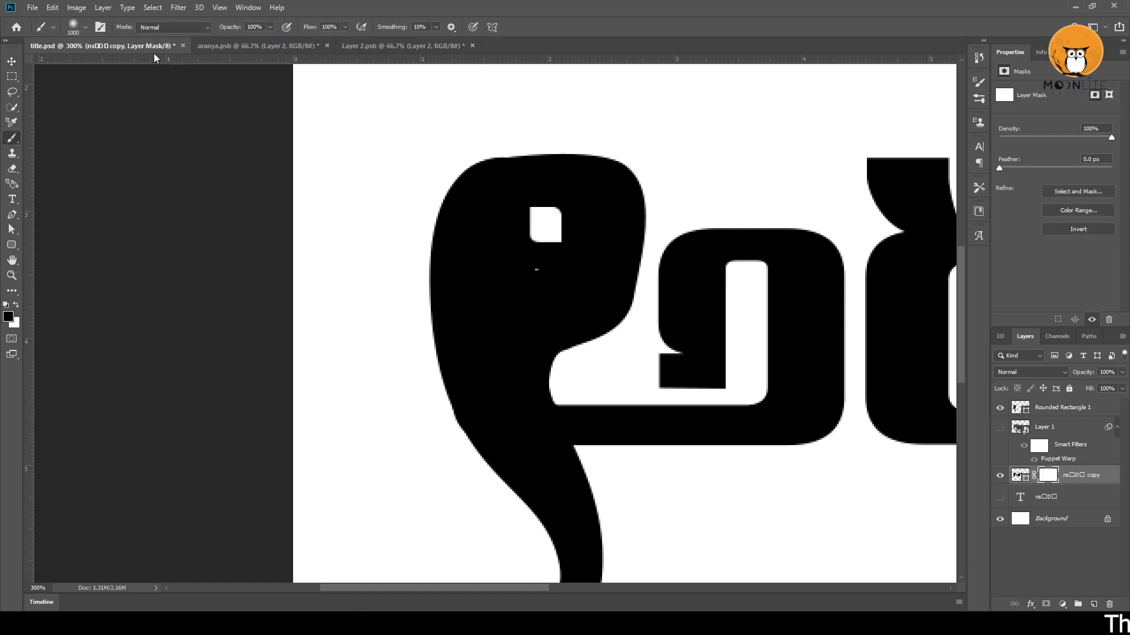
pyautogui.click(82, 27)
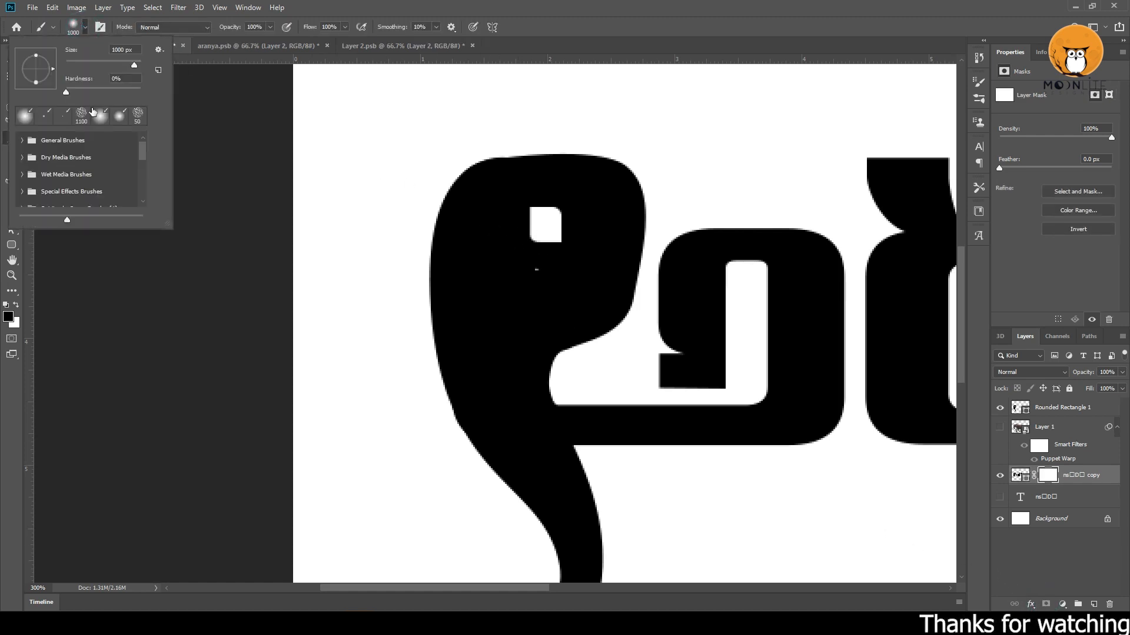
pyautogui.click(20, 140)
pyautogui.click(56, 190)
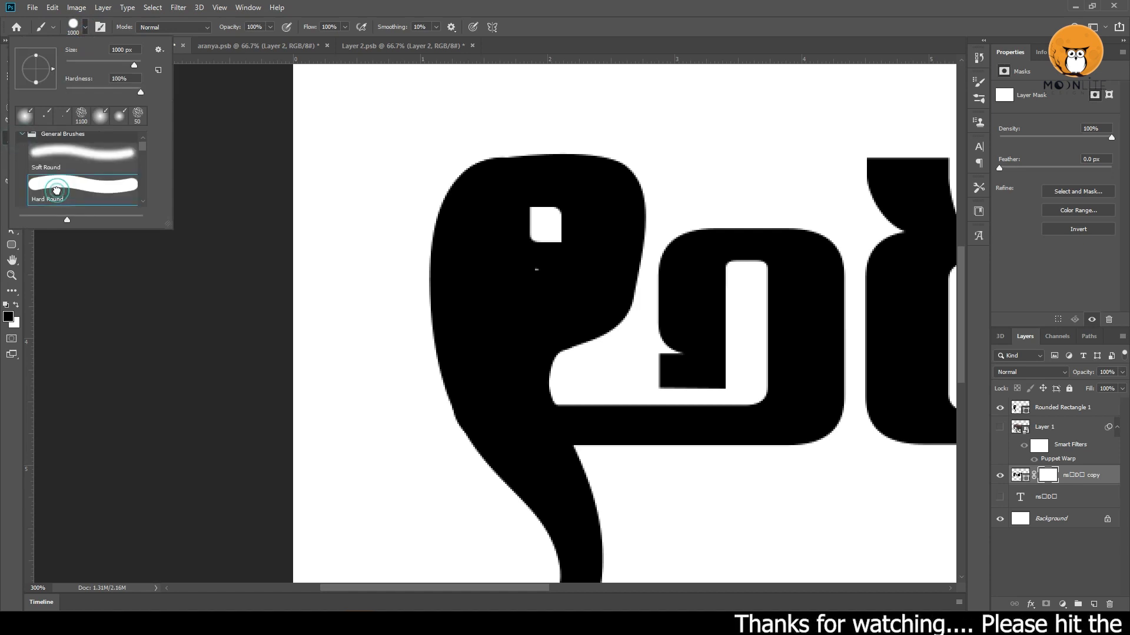
pyautogui.click(577, 19)
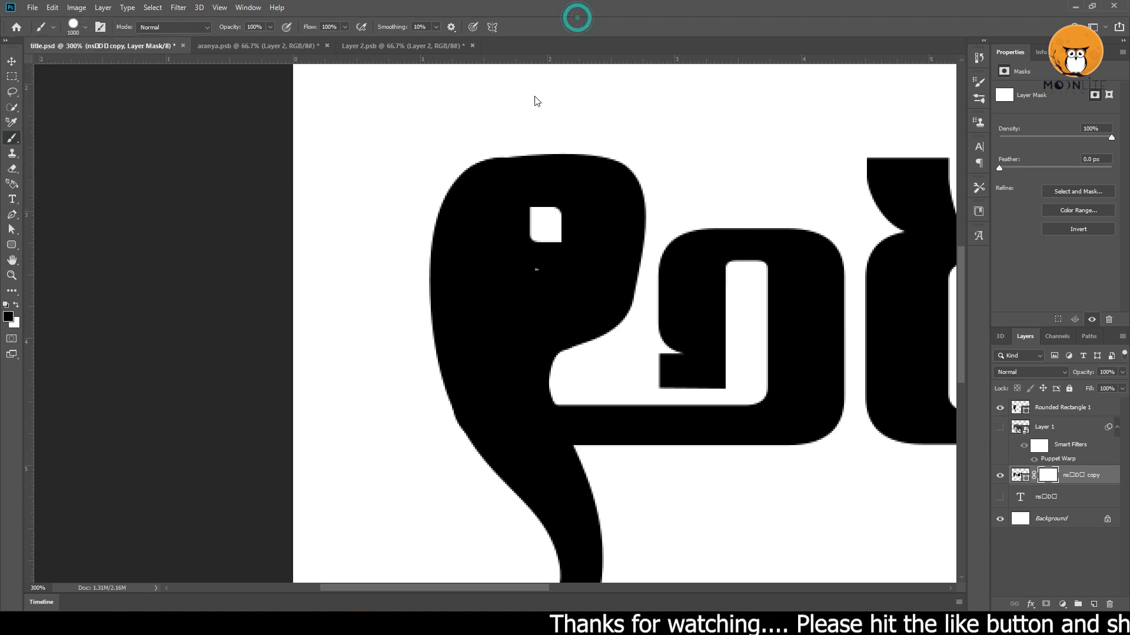
# Mask out the lettering behind the eye hole with black, using a brush reduced to about 25 px.
pyautogui.press('Tab')
pyautogui.press('Tab')
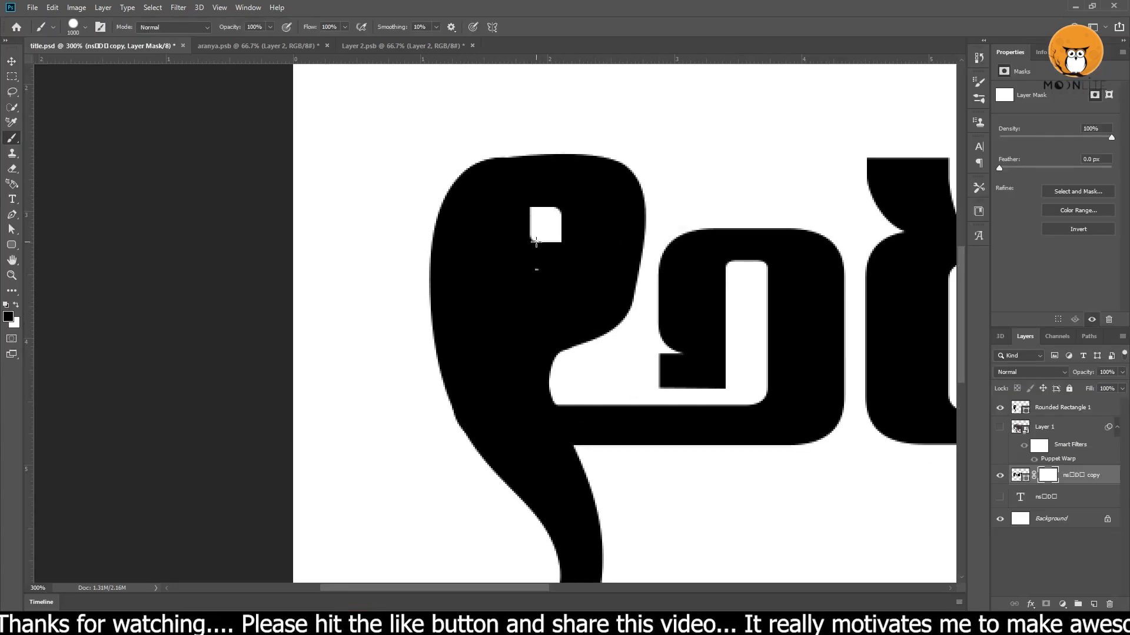
pyautogui.press('[')
pyautogui.press('[')
pyautogui.press('[')
pyautogui.press('[')
pyautogui.press('[')
pyautogui.press('[')
pyautogui.press('[')
pyautogui.press('[')
pyautogui.press('[')
pyautogui.moveTo(544, 238)
pyautogui.mouseDown()
pyautogui.moveTo(547, 252)
pyautogui.moveTo(542, 224)
pyautogui.mouseUp()
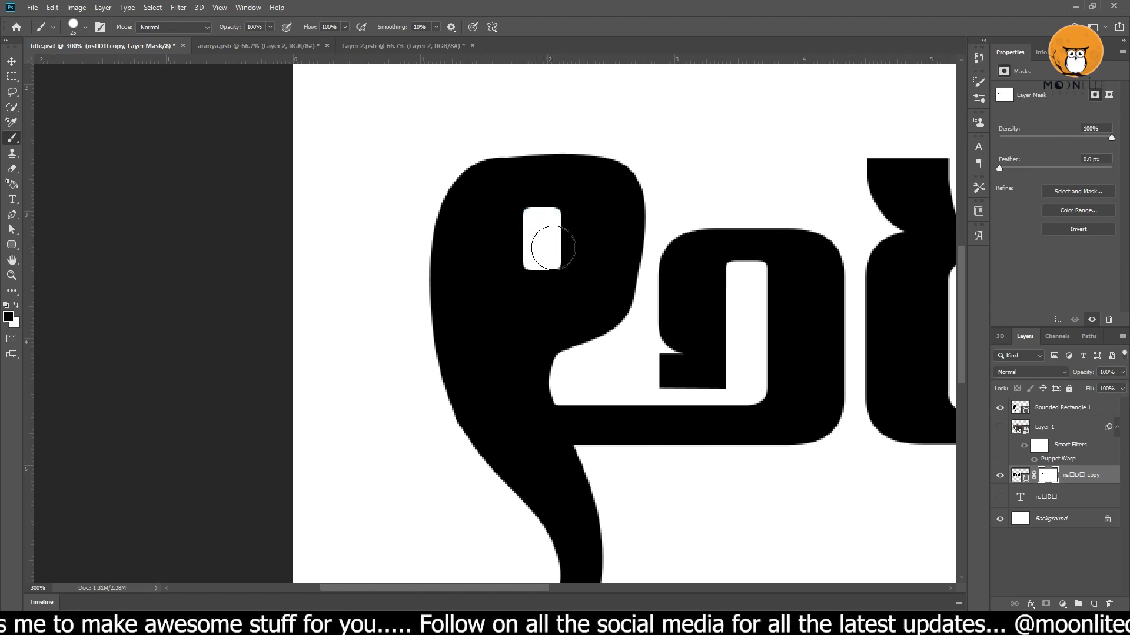
pyautogui.keyDown('alt'); pyautogui.click(542, 255); pyautogui.keyUp('alt')
pyautogui.keyDown('alt'); pyautogui.click(542, 255); pyautogui.keyUp('alt')
pyautogui.keyDown('alt'); pyautogui.click(542, 255); pyautogui.keyUp('alt')
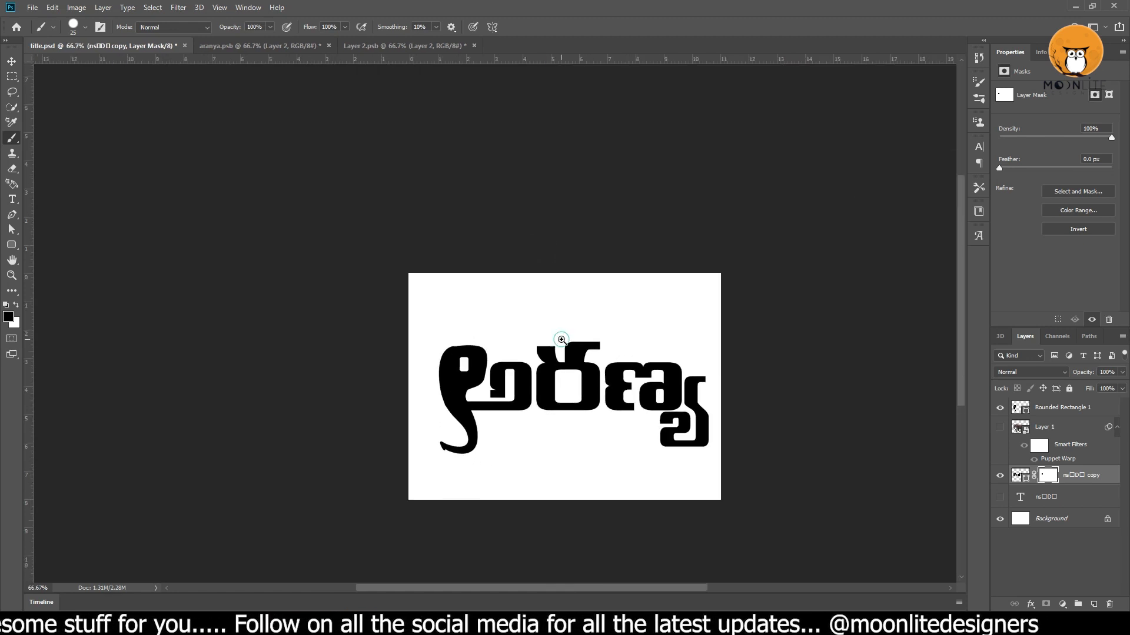
# Place a horizontal guide along the bottom edge of the last letter and remove the guide beneath the trunk.
pyautogui.keyDown('ctrl'); pyautogui.click(561, 337); pyautogui.keyUp('ctrl')
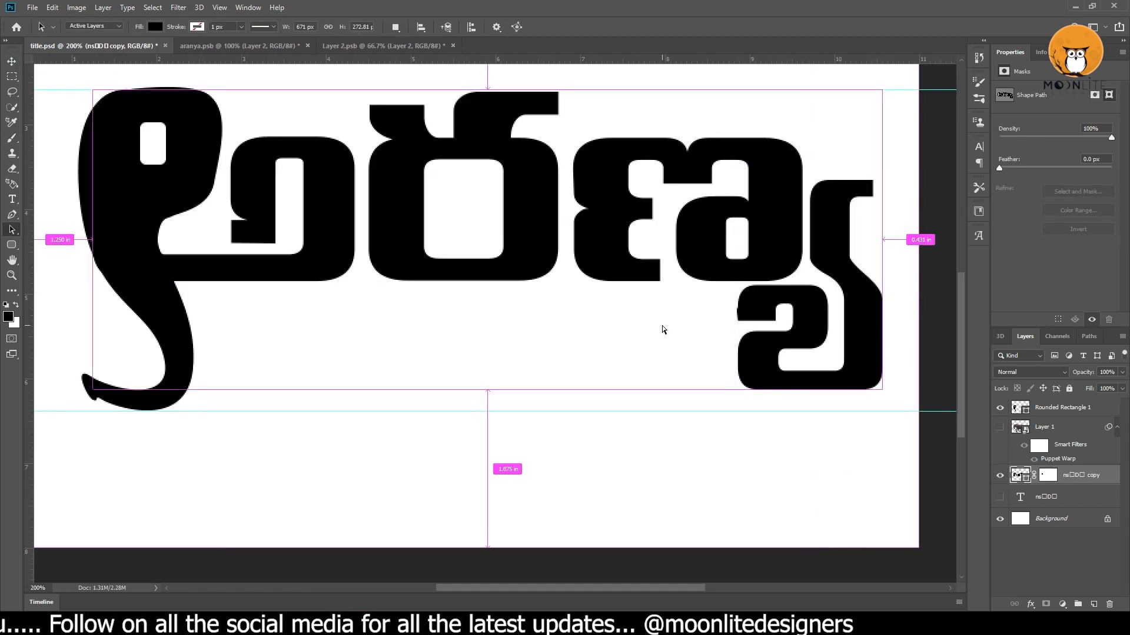
pyautogui.moveTo(567, 335); pyautogui.dragTo(586, 335)
pyautogui.moveTo(515, 63); pyautogui.dragTo(536, 389)
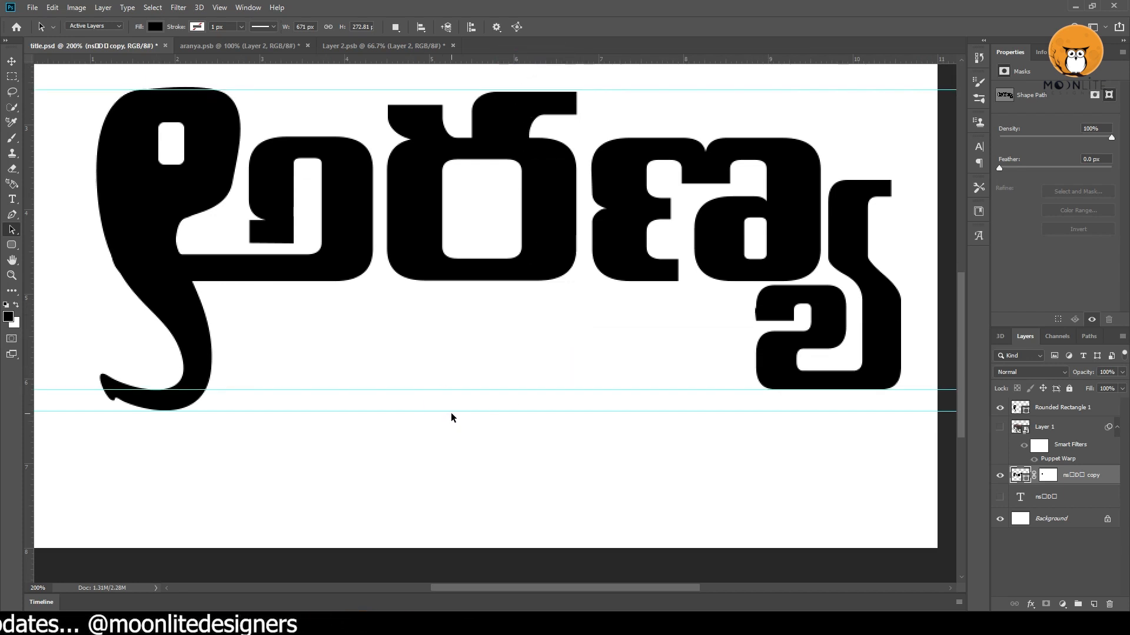
pyautogui.press('v')
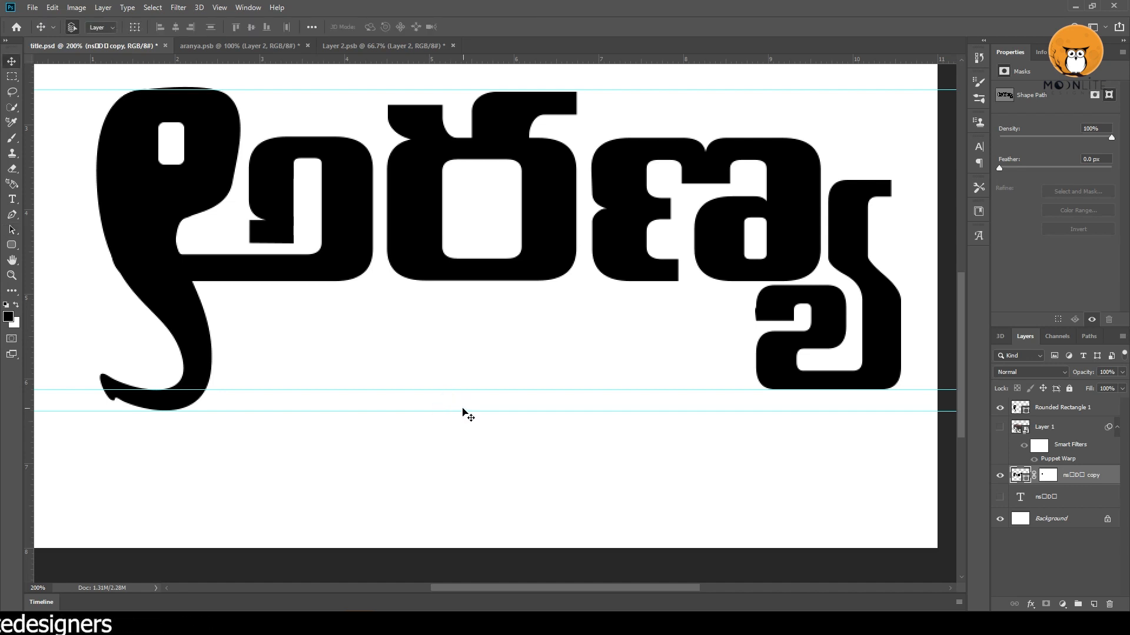
pyautogui.moveTo(462, 410); pyautogui.dragTo(523, 45)
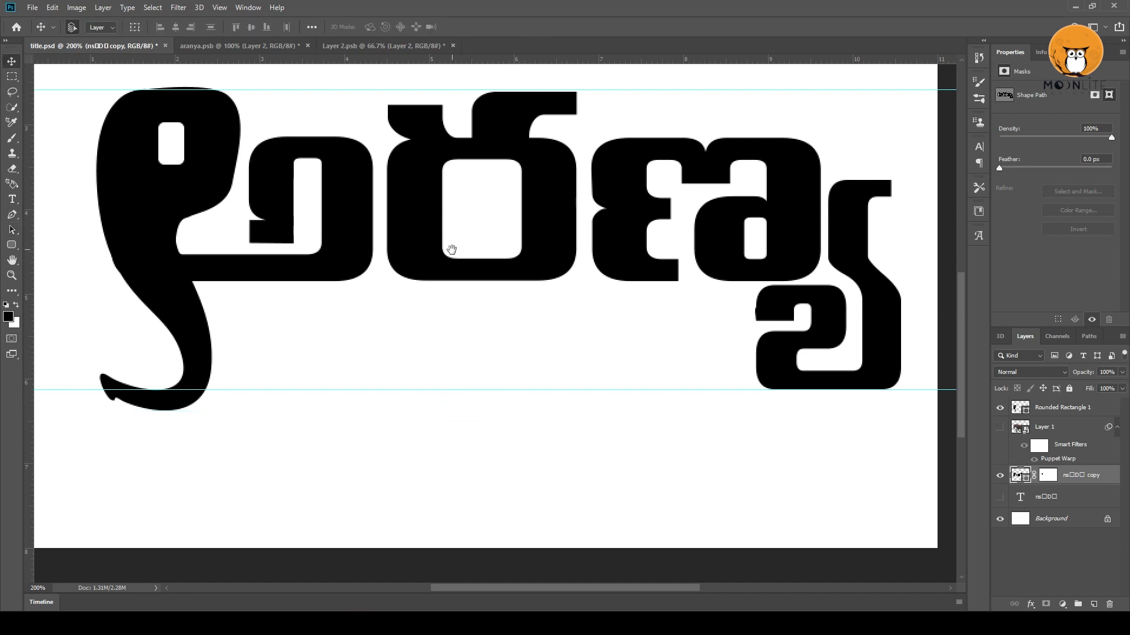
# Draw a slim pointed tusk about 120 px long with the Pen tool, running from inside the head forward past the trunk.
pyautogui.moveTo(451, 250); pyautogui.dragTo(467, 264)
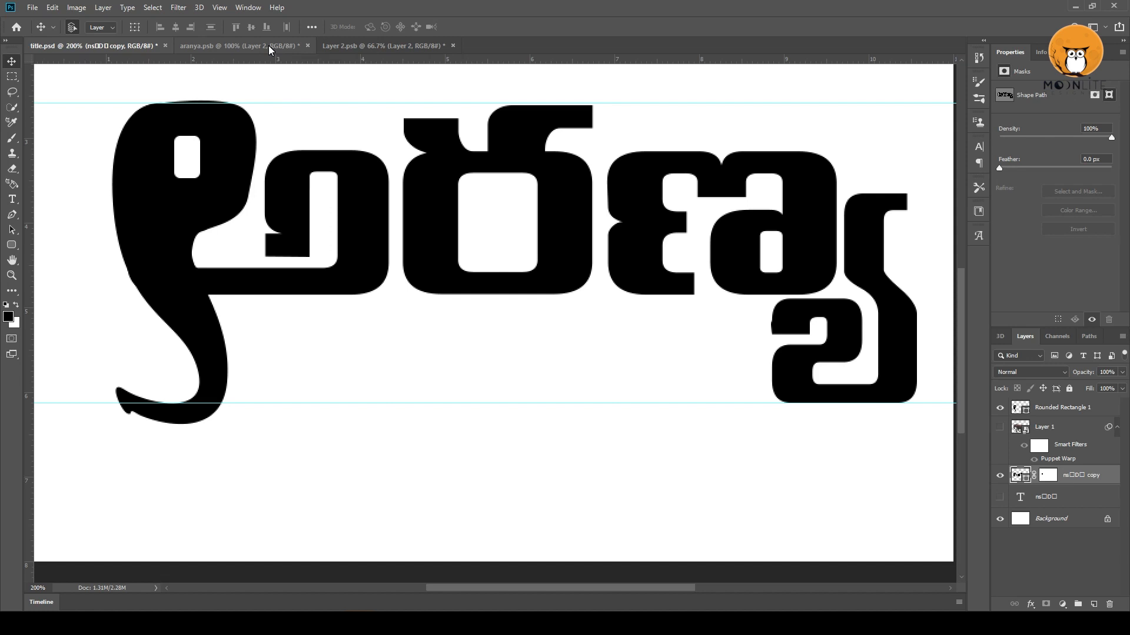
pyautogui.keyDown('ctrl'); pyautogui.click(192, 263); pyautogui.keyUp('ctrl')
pyautogui.moveTo(259, 271); pyautogui.dragTo(485, 300)
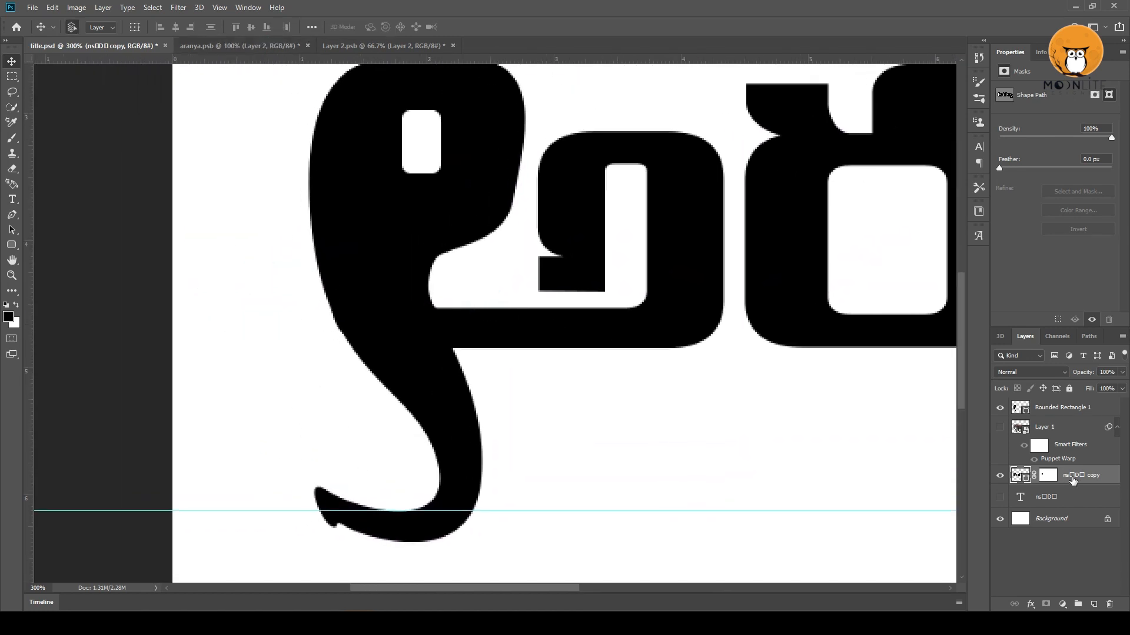
pyautogui.click(1063, 408)
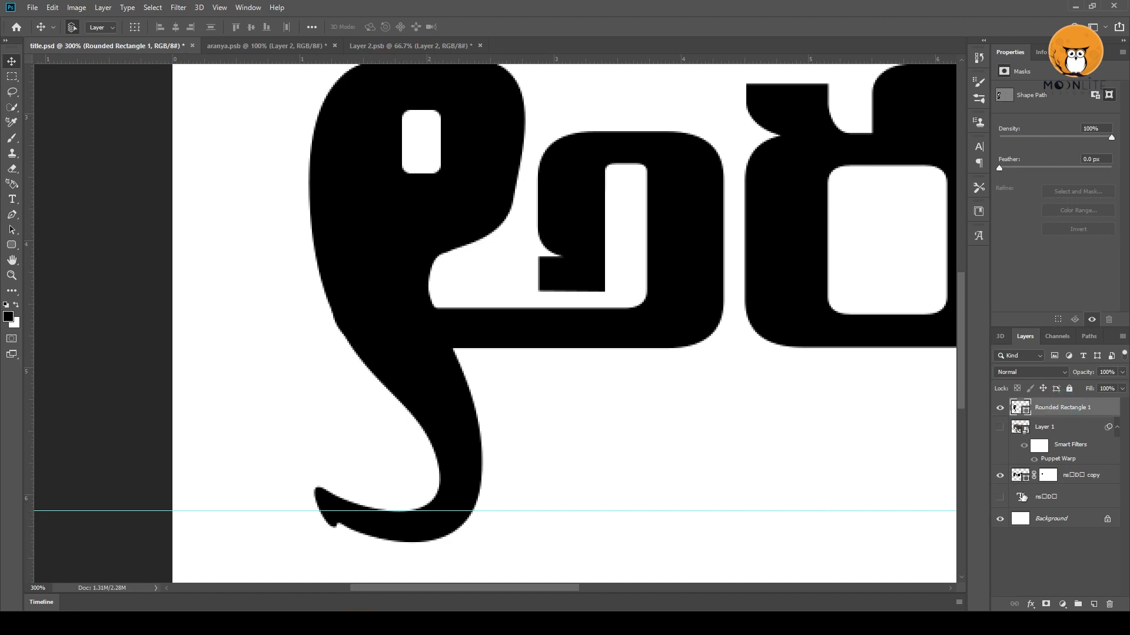
pyautogui.press('p')
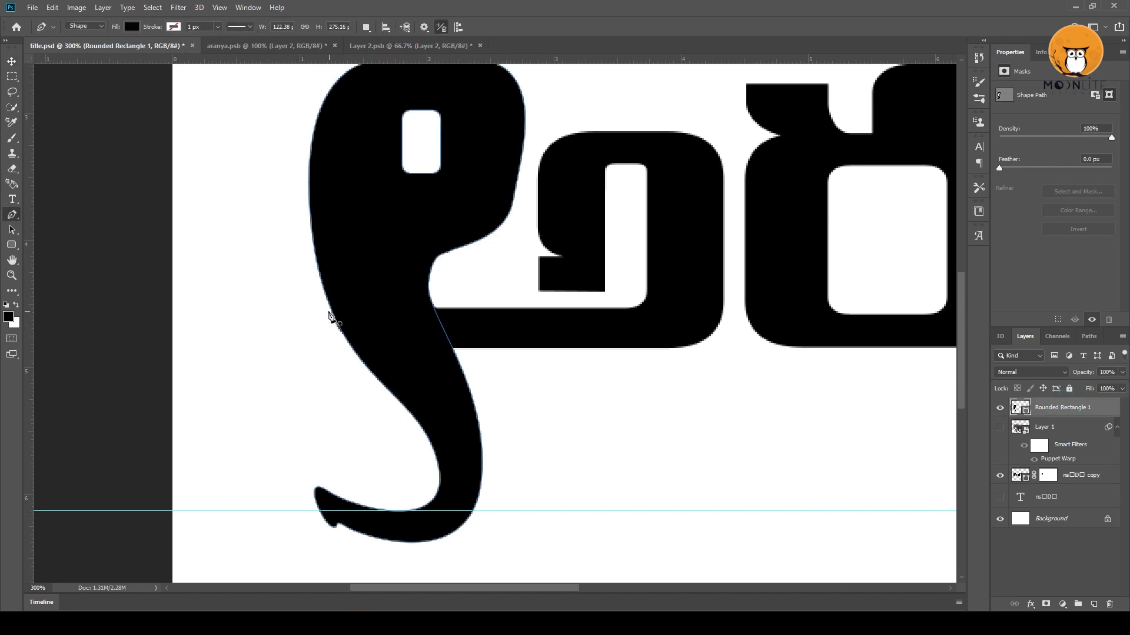
pyautogui.click(425, 237)
pyautogui.moveTo(315, 296); pyautogui.dragTo(215, 331)
pyautogui.moveTo(182, 337); pyautogui.dragTo(219, 338)
pyautogui.hotkey('ctrl', 'z')
pyautogui.moveTo(421, 228); pyautogui.dragTo(445, 202)
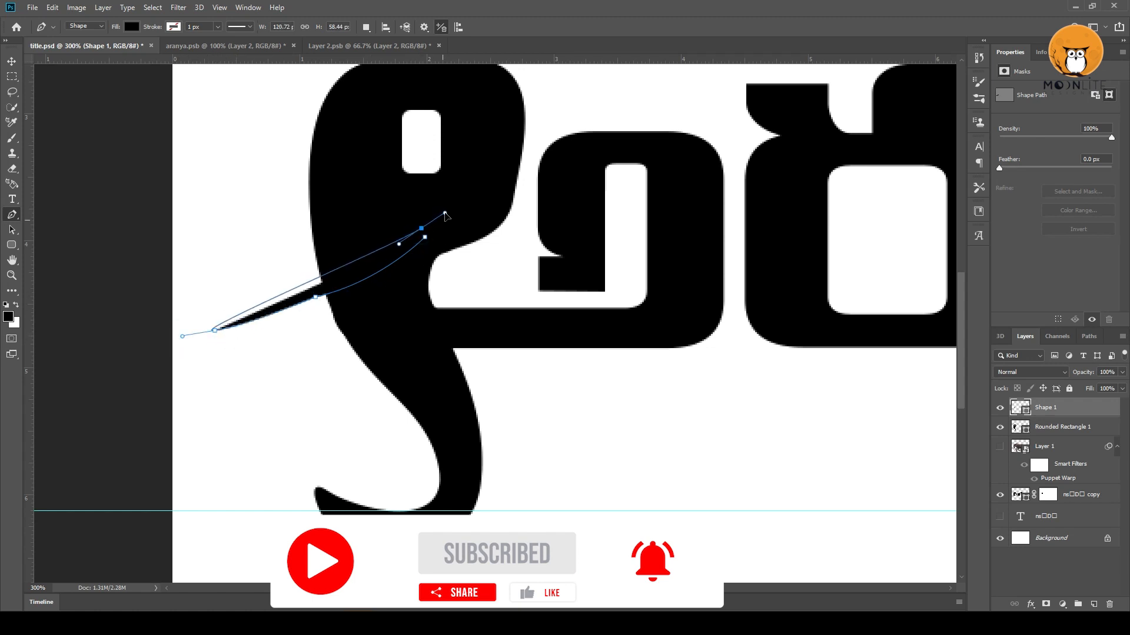
# Undo the last tusk edit, then curve its lower edge, lower its tip and round its inner end, making it about 135 px long.
pyautogui.hotkey('ctrl', 'z')
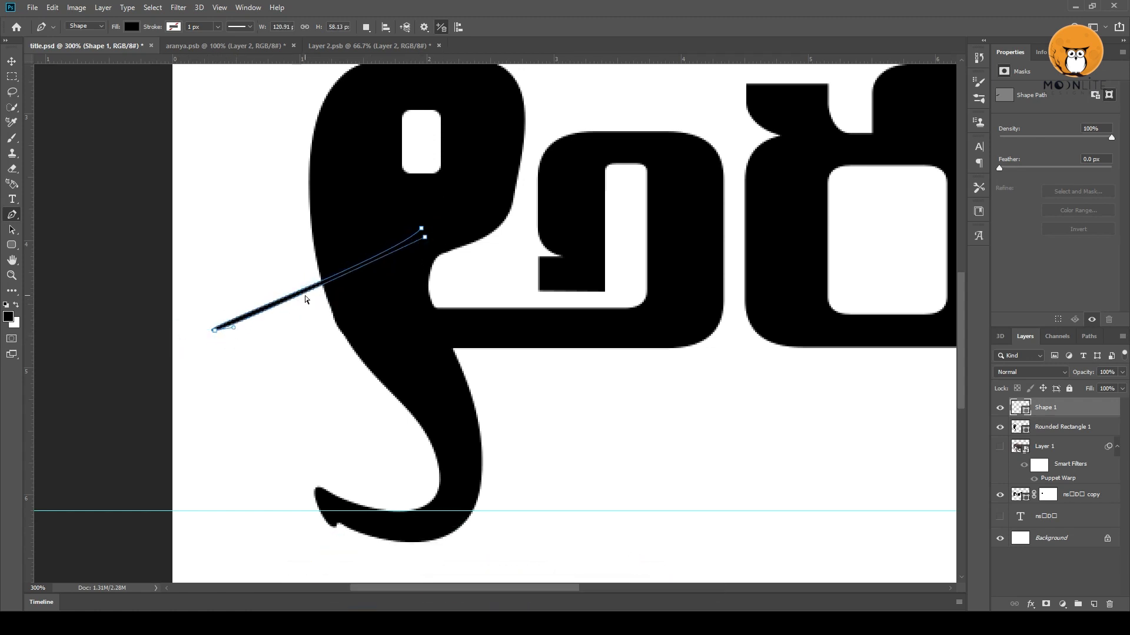
pyautogui.moveTo(310, 292); pyautogui.dragTo(328, 304)
pyautogui.moveTo(423, 229); pyautogui.dragTo(443, 218)
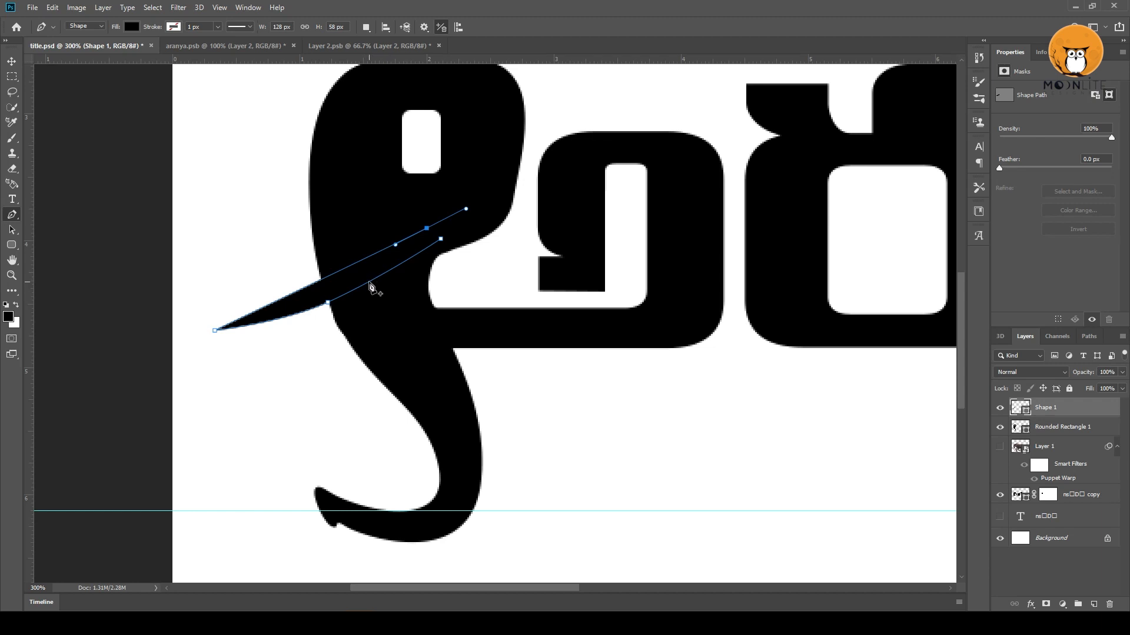
pyautogui.moveTo(211, 328); pyautogui.dragTo(215, 341)
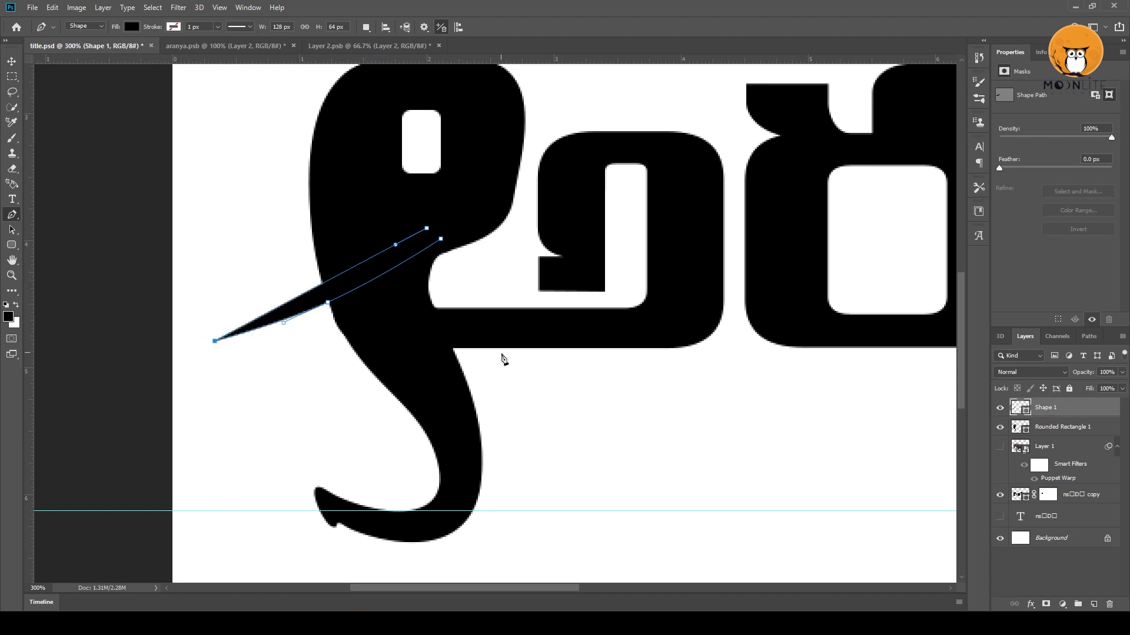
pyautogui.moveTo(427, 228); pyautogui.dragTo(433, 221)
pyautogui.click(441, 239)
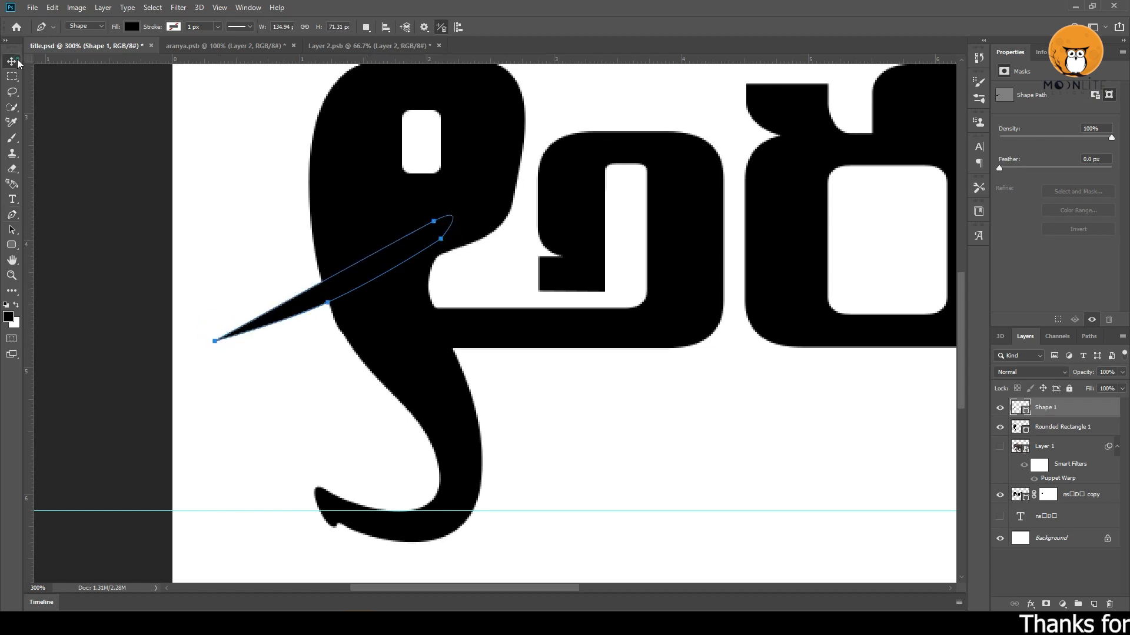
pyautogui.click(14, 62)
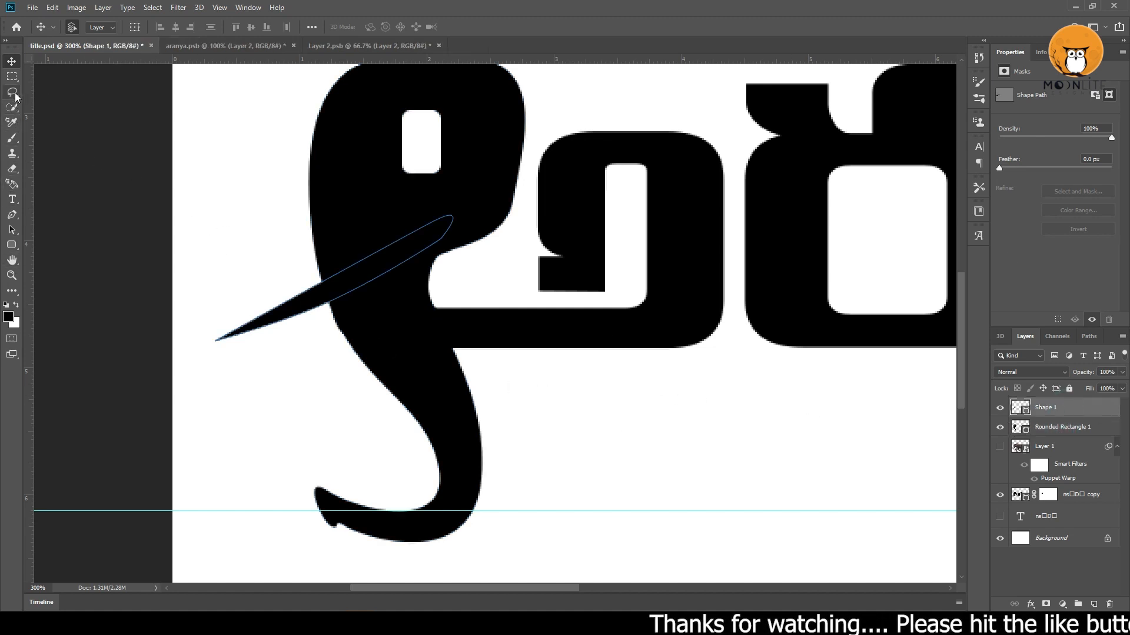
# Draw a thin sliver shape with the Pen tool along the tusk's upper edge, from inside the head past its front outline.
pyautogui.click(12, 214)
pyautogui.click(320, 281)
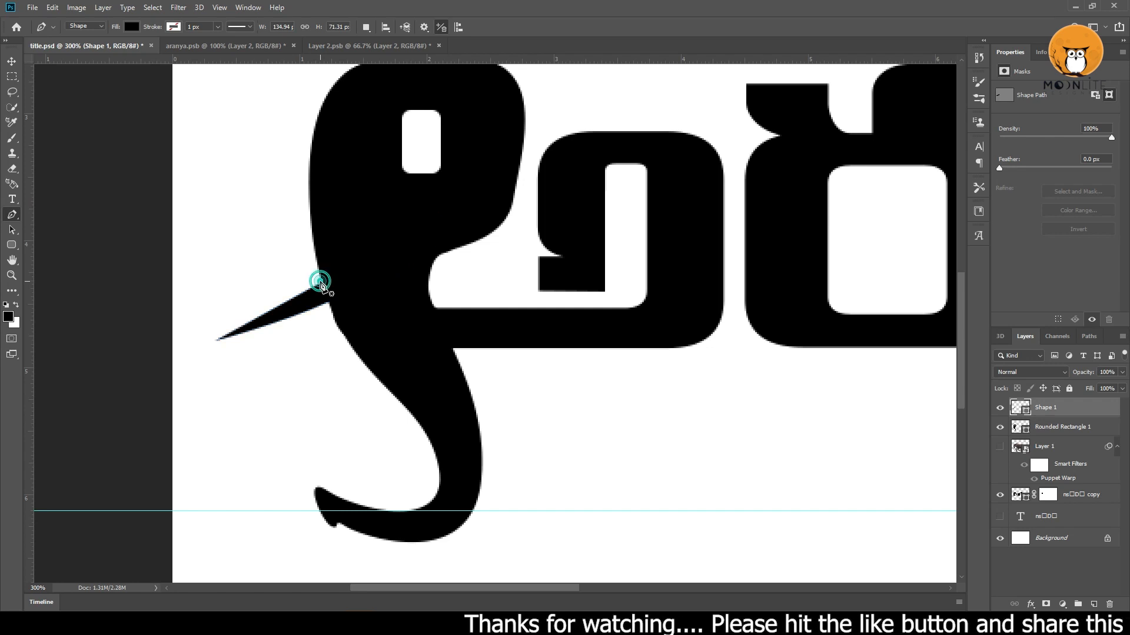
pyautogui.click(443, 212)
pyautogui.moveTo(443, 212); pyautogui.dragTo(367, 246)
pyautogui.moveTo(307, 277); pyautogui.dragTo(255, 299)
pyautogui.click(321, 282)
# Load the sliver shape as a selection, hide its layer, and add a mask cutting the sliver out of the elephant-head shape.
pyautogui.keyDown('ctrl'); pyautogui.click(1020, 410); pyautogui.keyUp('ctrl')
pyautogui.click(999, 407)
pyautogui.click(1052, 449)
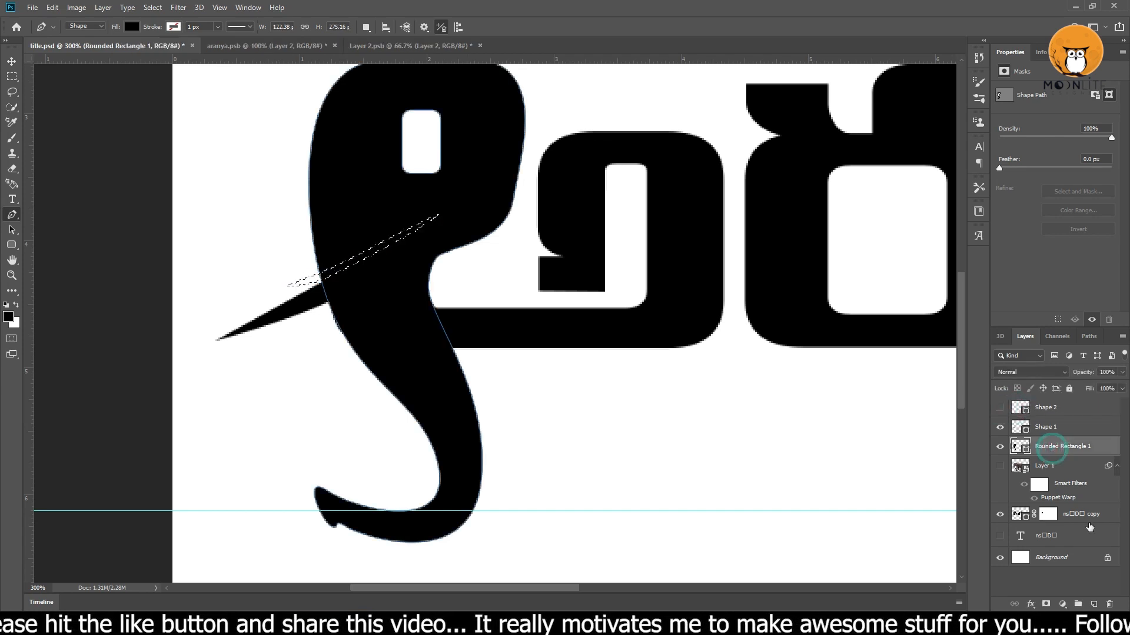
pyautogui.click(1046, 604)
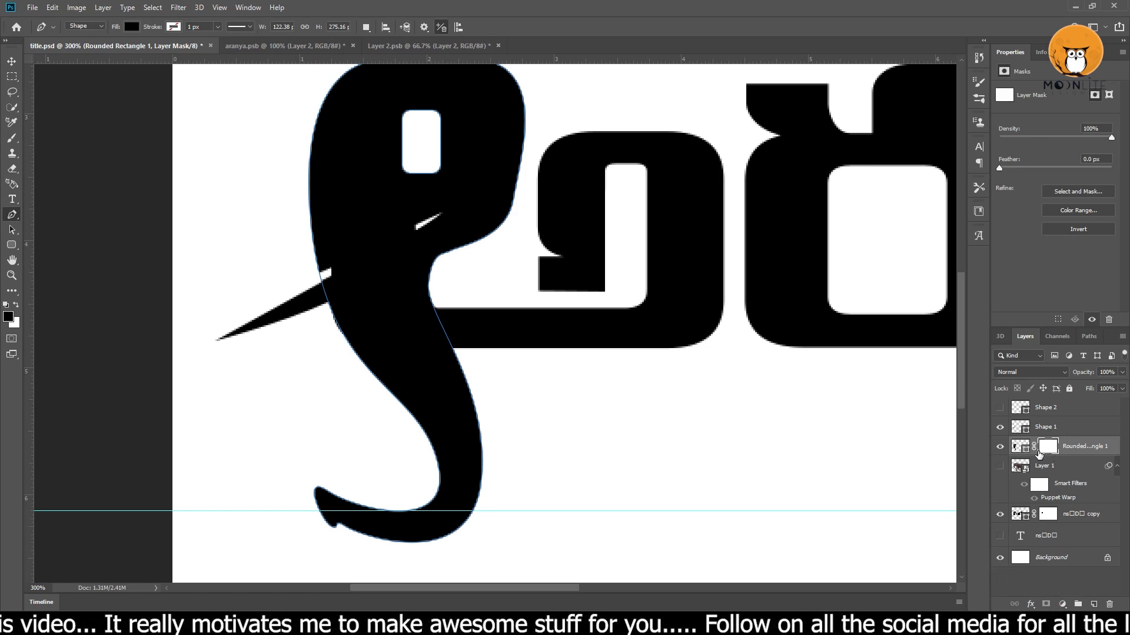
# Paint black with the brush inside the sliver selection on the text copy's layer mask to cut the gap above the tusk.
pyautogui.keyDown('ctrl'); pyautogui.click(1046, 514); pyautogui.keyUp('ctrl')
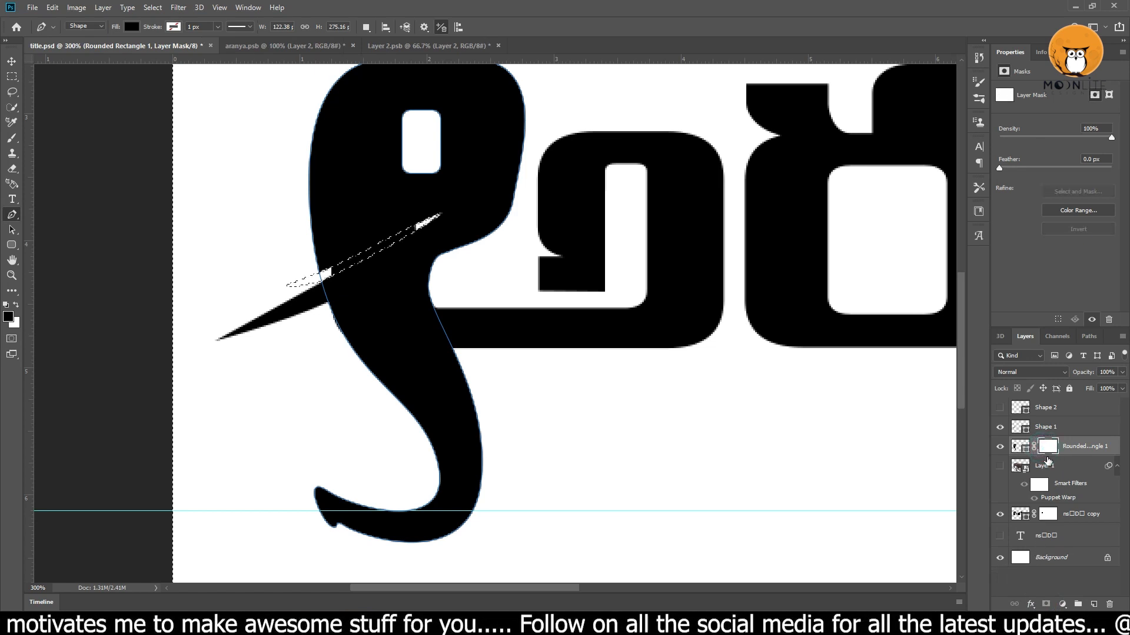
pyautogui.click(1045, 516)
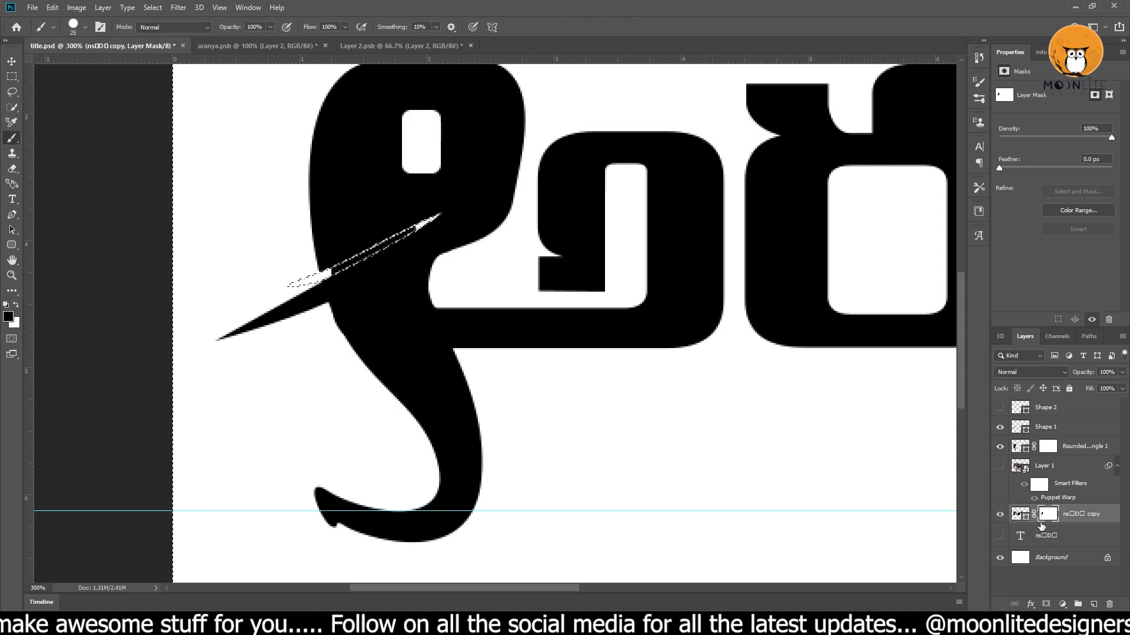
pyautogui.press('b')
pyautogui.keyDown('ctrl'); pyautogui.click(373, 247); pyautogui.keyUp('ctrl')
pyautogui.keyDown('ctrl'); pyautogui.click(374, 246); pyautogui.keyUp('ctrl')
pyautogui.moveTo(377, 257); pyautogui.dragTo(454, 201)
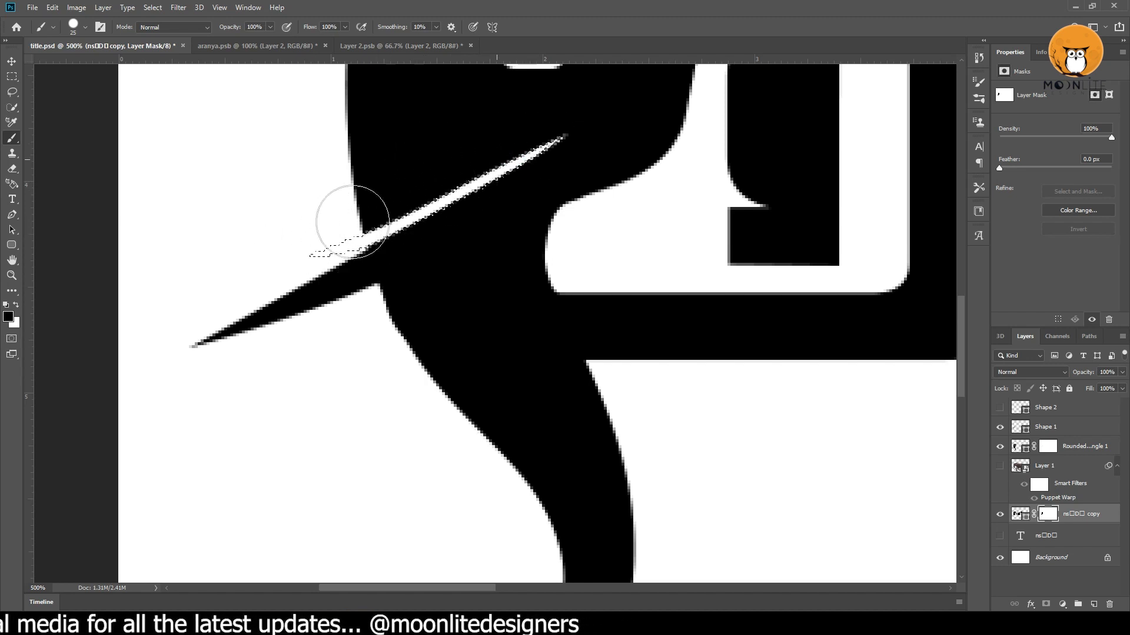
pyautogui.keyDown('alt'); pyautogui.click(450, 189); pyautogui.keyUp('alt')
pyautogui.keyDown('alt'); pyautogui.click(450, 189); pyautogui.keyUp('alt')
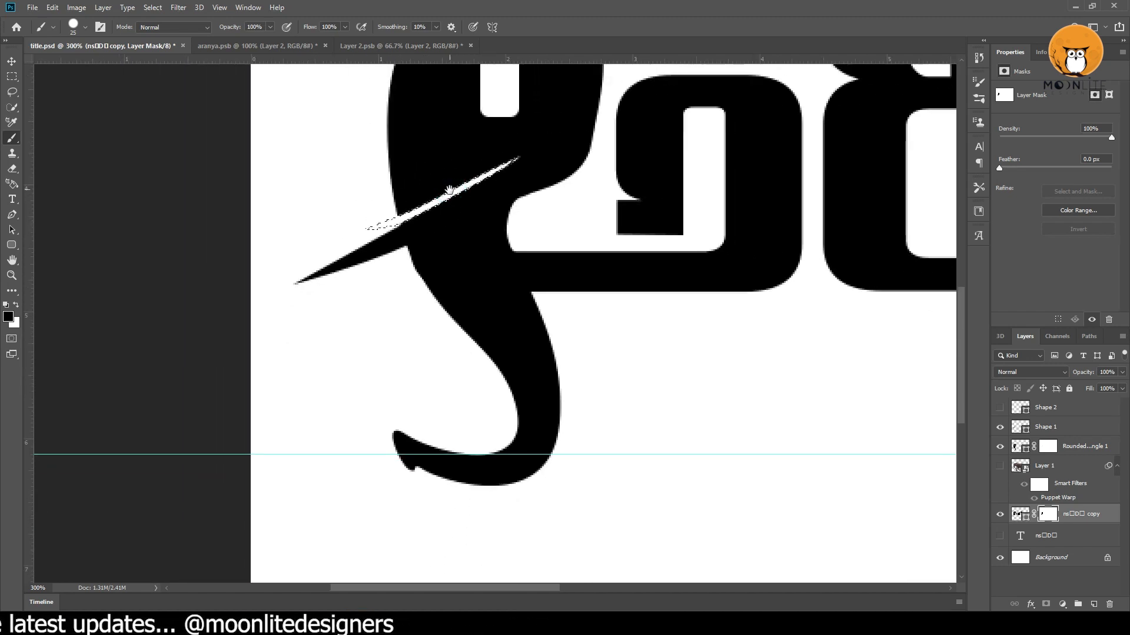
pyautogui.keyDown('alt'); pyautogui.click(451, 189); pyautogui.keyUp('alt')
pyautogui.keyDown('alt'); pyautogui.click(450, 189); pyautogui.keyUp('alt')
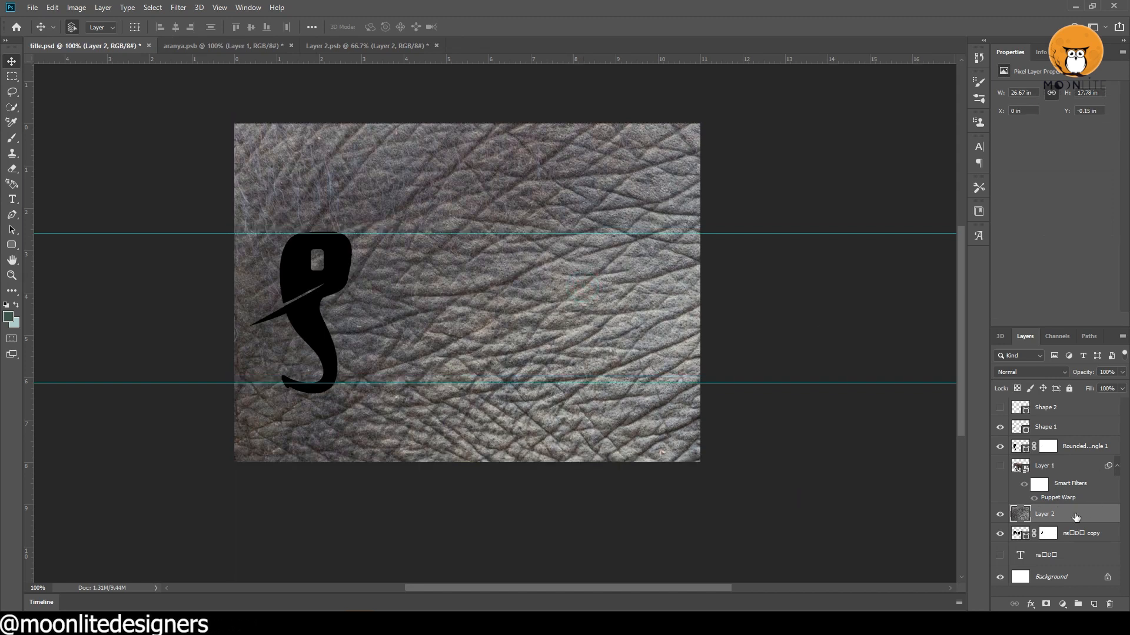
# Move the elephant-skin texture layer above the tusk shape and group the tusk, elephant-head and text copy layers.
pyautogui.moveTo(1061, 418); pyautogui.dragTo(1062, 419)
pyautogui.click(1068, 446)
pyautogui.keyDown('ctrl'); pyautogui.click(1070, 469); pyautogui.keyUp('ctrl')
pyautogui.keyDown('ctrl'); pyautogui.click(1062, 532); pyautogui.keyUp('ctrl')
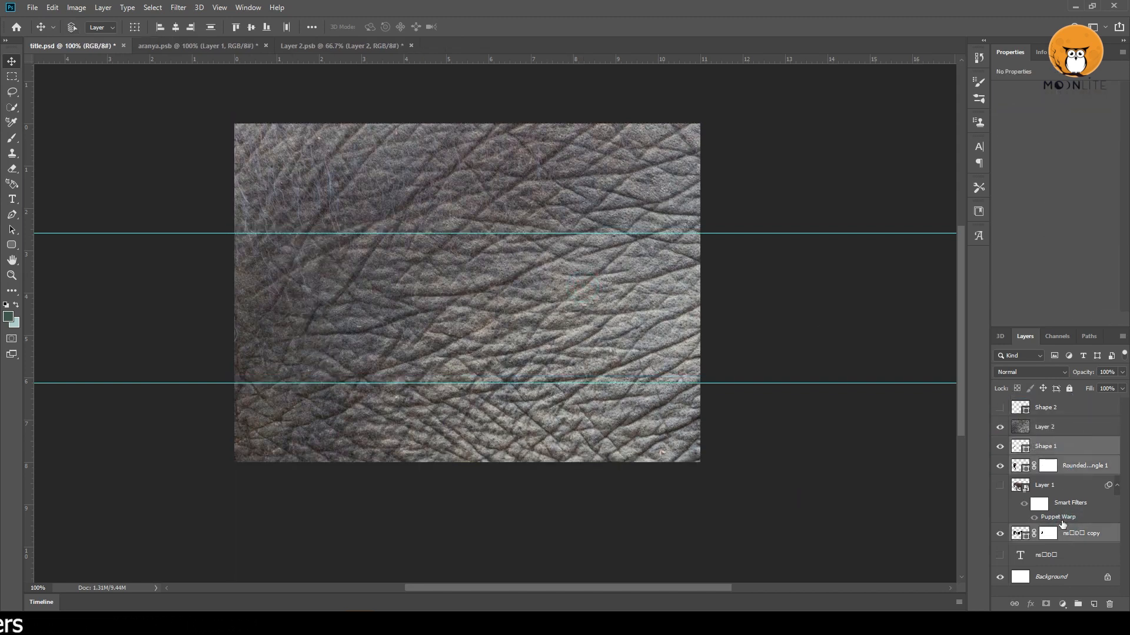
pyautogui.hotkey('ctrl', 'g')
# Clip the elephant-skin texture to the lettering group and convert the texture layer to a smart object.
pyautogui.click(1050, 429)
pyautogui.keyDown('alt'); pyautogui.click(1051, 433); pyautogui.keyUp('alt')
pyautogui.keyDown('alt'); pyautogui.click(500, 345); pyautogui.keyUp('alt')
pyautogui.rightClick(1065, 428)
pyautogui.click(965, 278)
# Scale the clipped texture down to about 18.7 in wide and position it so it covers the whole lettering.
pyautogui.hotkey('ctrl', 't')
pyautogui.keyDown('alt'); pyautogui.click(580, 309); pyautogui.keyUp('alt')
pyautogui.keyDown('alt'); pyautogui.click(583, 311); pyautogui.keyUp('alt')
pyautogui.moveTo(677, 262); pyautogui.dragTo(459, 410)
pyautogui.moveTo(416, 461); pyautogui.dragTo(415, 322)
pyautogui.keyDown('ctrl'); pyautogui.click(413, 322); pyautogui.keyUp('ctrl')
pyautogui.keyDown('ctrl'); pyautogui.click(413, 322); pyautogui.keyUp('ctrl')
pyautogui.moveTo(653, 216); pyautogui.dragTo(646, 221)
pyautogui.moveTo(575, 294); pyautogui.dragTo(583, 293)
pyautogui.press('Return')
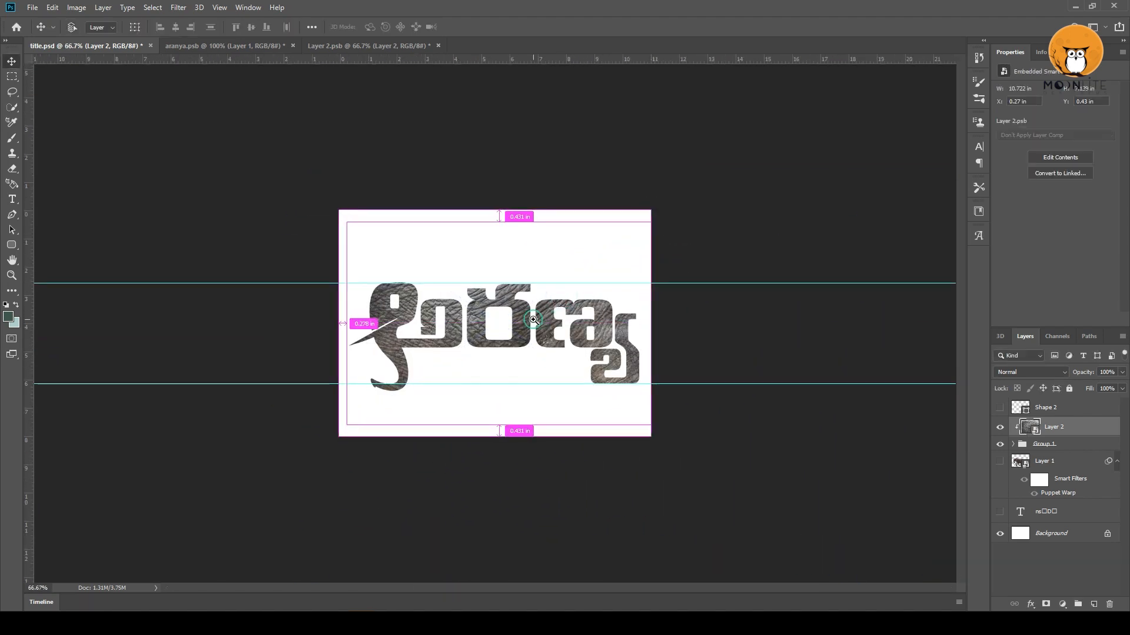
pyautogui.keyDown('ctrl'); pyautogui.click(509, 332); pyautogui.keyUp('ctrl')
pyautogui.keyDown('ctrl'); pyautogui.click(509, 333); pyautogui.keyUp('ctrl')
pyautogui.keyDown('alt'); pyautogui.click(510, 331); pyautogui.keyUp('alt')
# Hide the texture and fill the tusk, elephant-head and text copy layers with the pale teal background colour.
pyautogui.click(1061, 445)
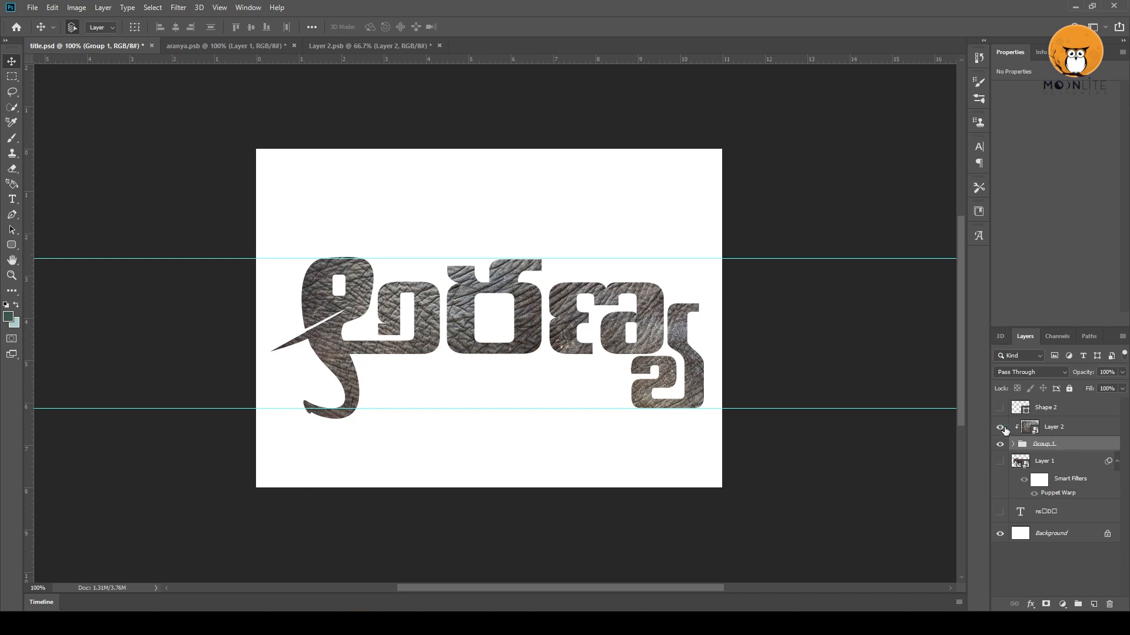
pyautogui.click(1000, 427)
pyautogui.click(1012, 444)
pyautogui.click(1054, 461)
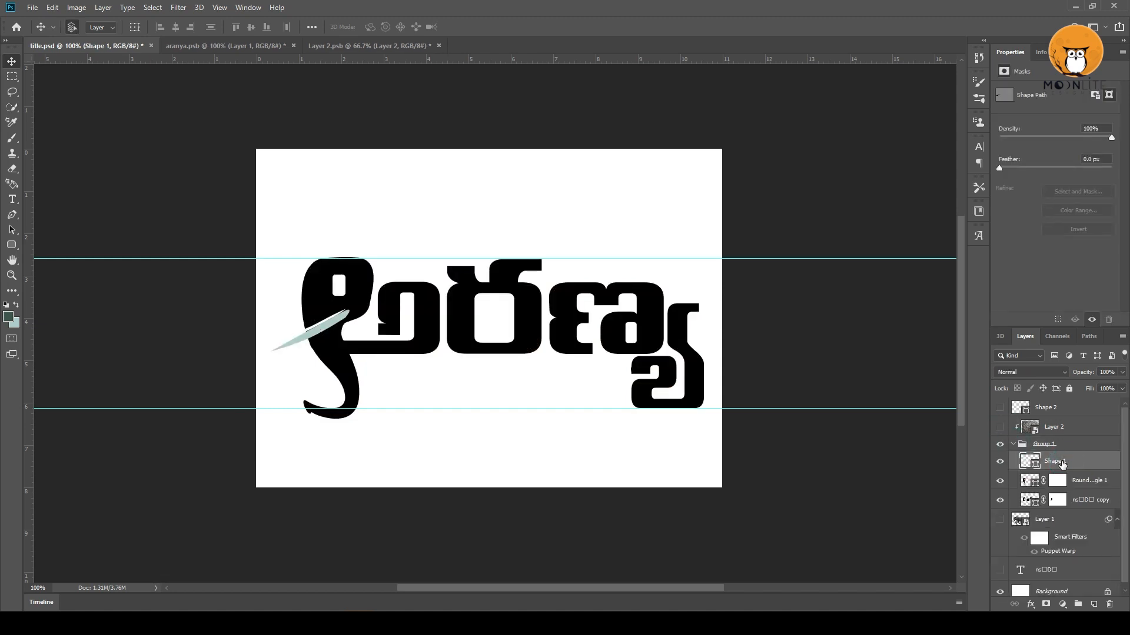
pyautogui.click(1059, 481)
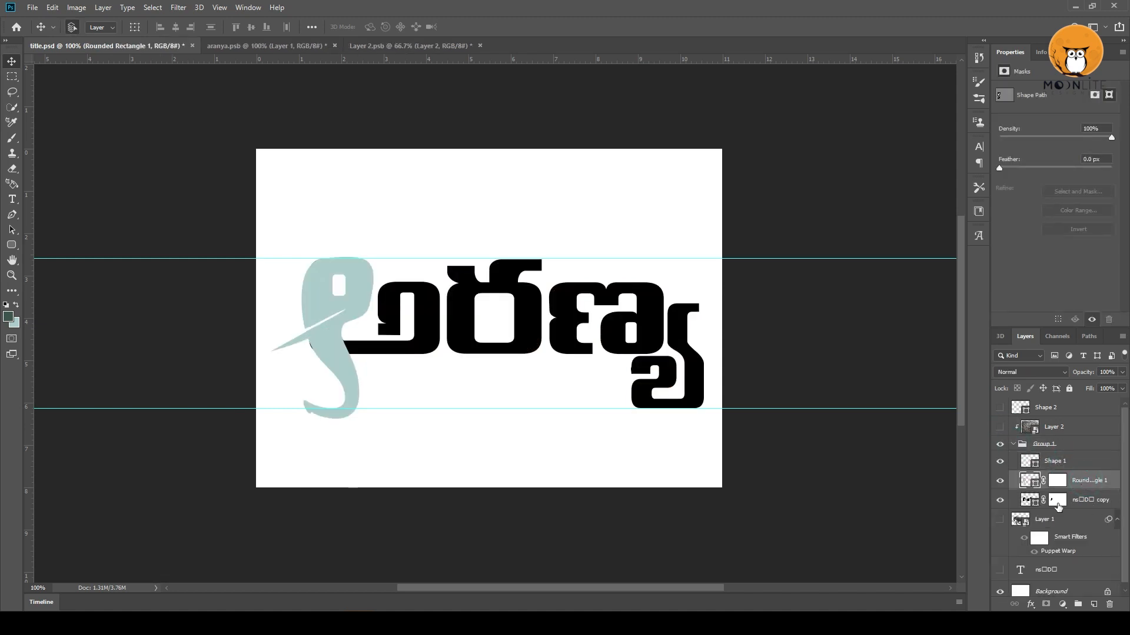
pyautogui.click(1088, 504)
pyautogui.hotkey('ctrl', 'BackSpace')
pyautogui.click(1012, 444)
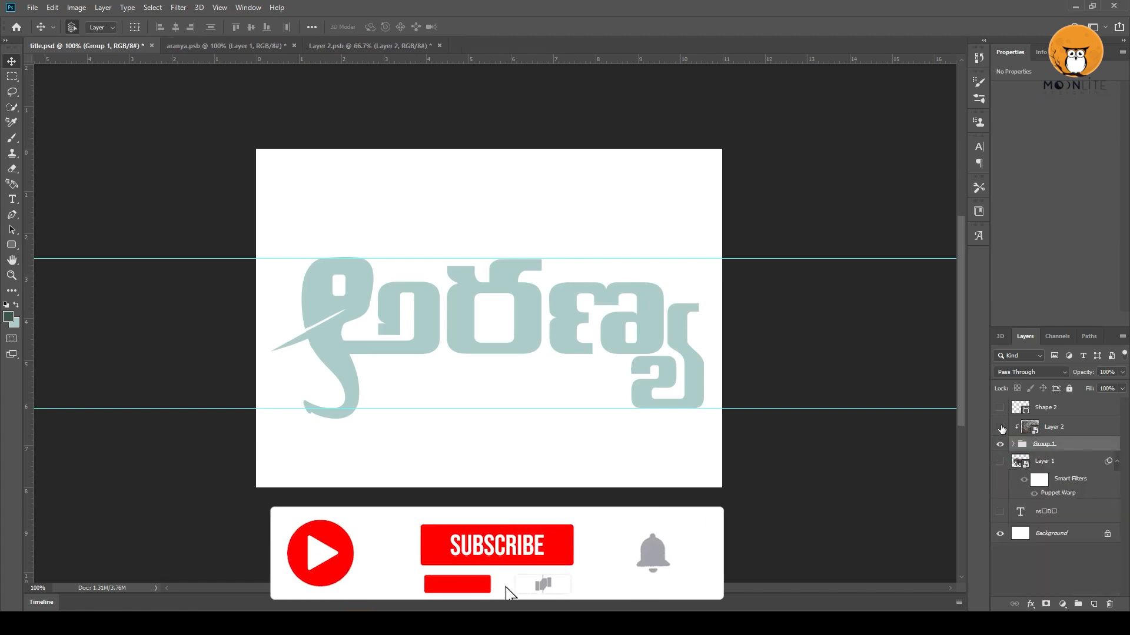
# Show the texture layer again and set its blending mode to Linear Burn.
pyautogui.click(1000, 427)
pyautogui.click(1057, 431)
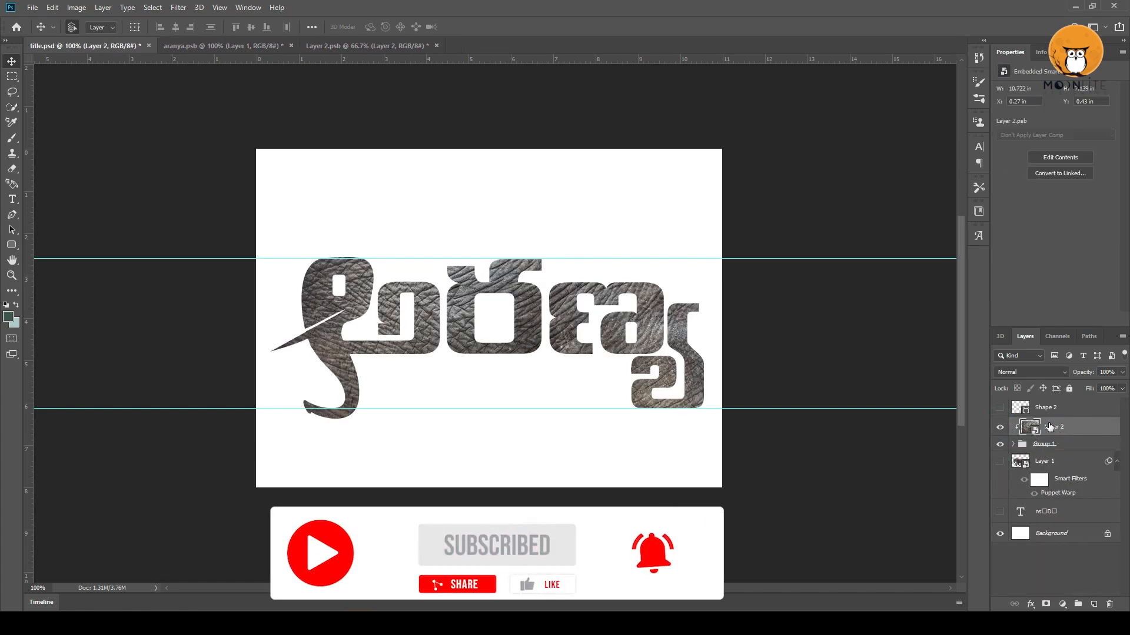
pyautogui.click(1033, 371)
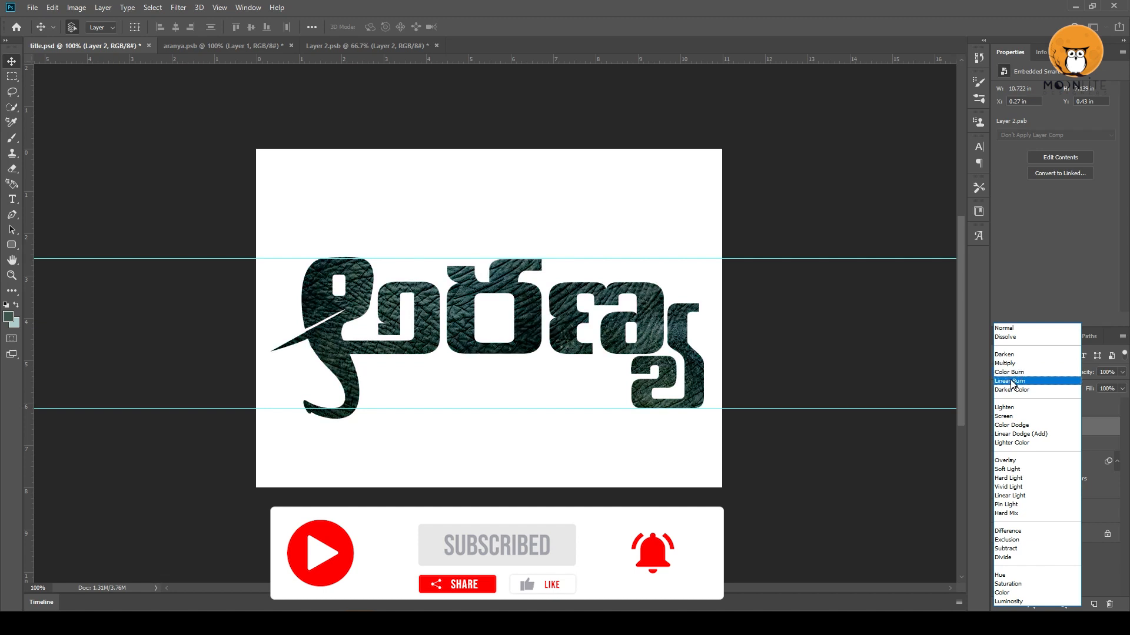
pyautogui.click(1011, 382)
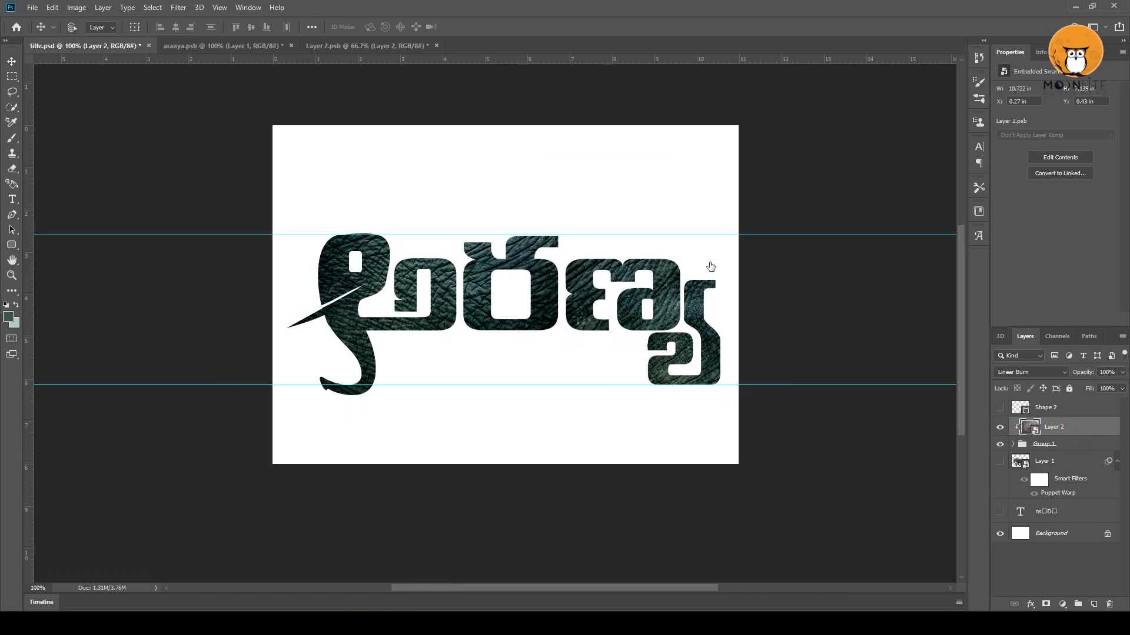
# Scale the texture down to about 6.9 in wide and place it over the first letters of the title.
pyautogui.hotkey('ctrl', 't')
pyautogui.moveTo(740, 144); pyautogui.dragTo(568, 257)
pyautogui.moveTo(482, 357); pyautogui.dragTo(480, 327)
pyautogui.moveTo(569, 413); pyautogui.dragTo(578, 420)
pyautogui.moveTo(544, 350); pyautogui.dragTo(837, 317)
pyautogui.press('Return')
# Duplicate the texture, flip the copy horizontally, place it over the last letters and clip it to the lettering group.
pyautogui.hotkey('ctrl', 'j')
pyautogui.hotkey('ctrl', 't')
pyautogui.rightClick(520, 288)
pyautogui.click(543, 423)
pyautogui.press('Return')
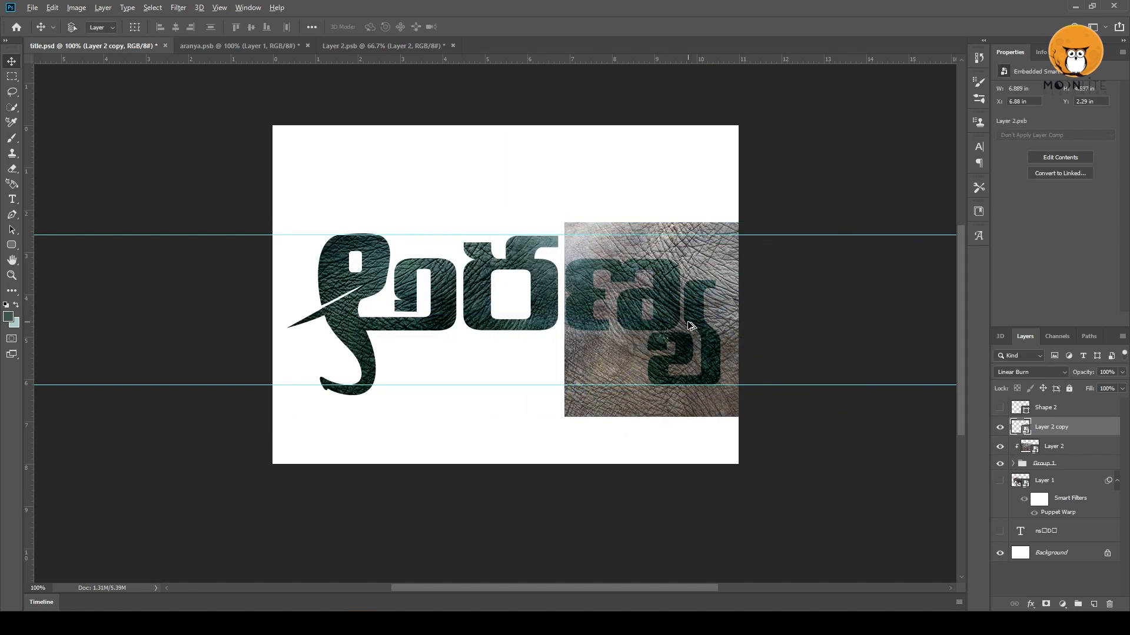
pyautogui.hotkey('ctrl', 'alt', 'g')
# On a new layer, paint pale teal #adcdcc over the lower part of the lettering with a 300 px Soft Round brush.
pyautogui.hotkey('ctrl', 'shift', 'n')
pyautogui.press('Return')
pyautogui.press('b')
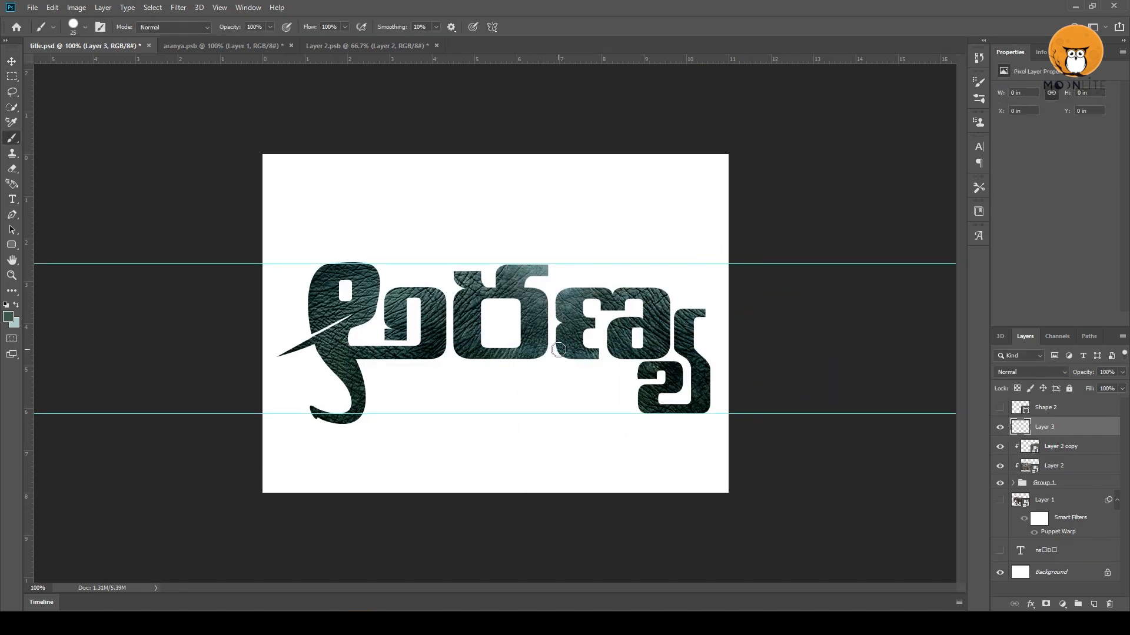
pyautogui.press(']')
pyautogui.click(86, 27)
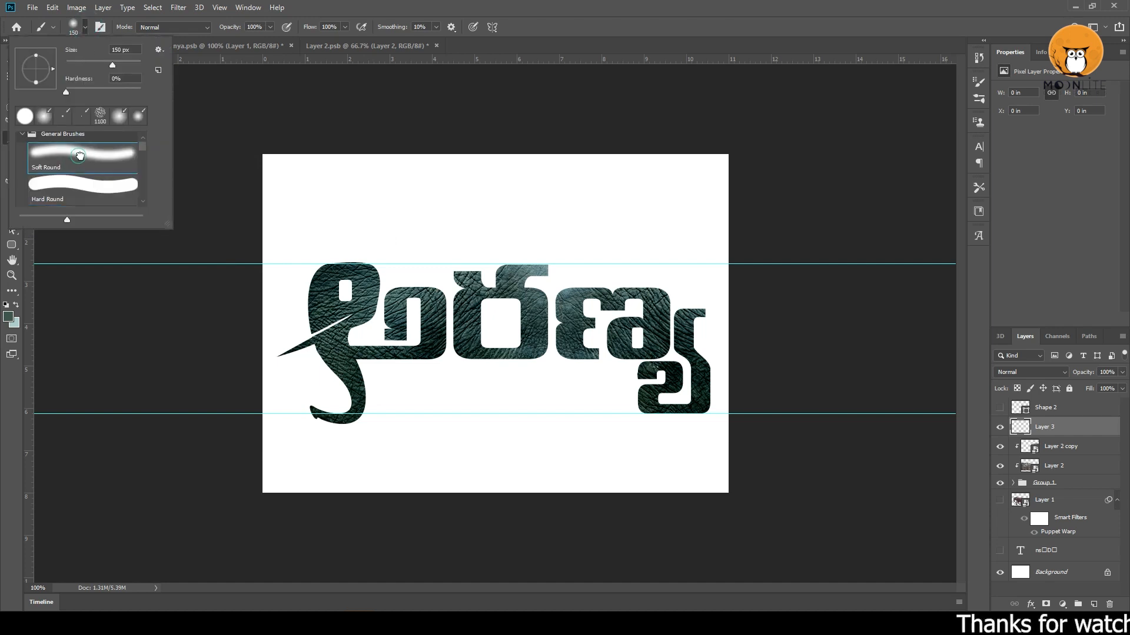
pyautogui.doubleClick(80, 156)
pyautogui.click(10, 316)
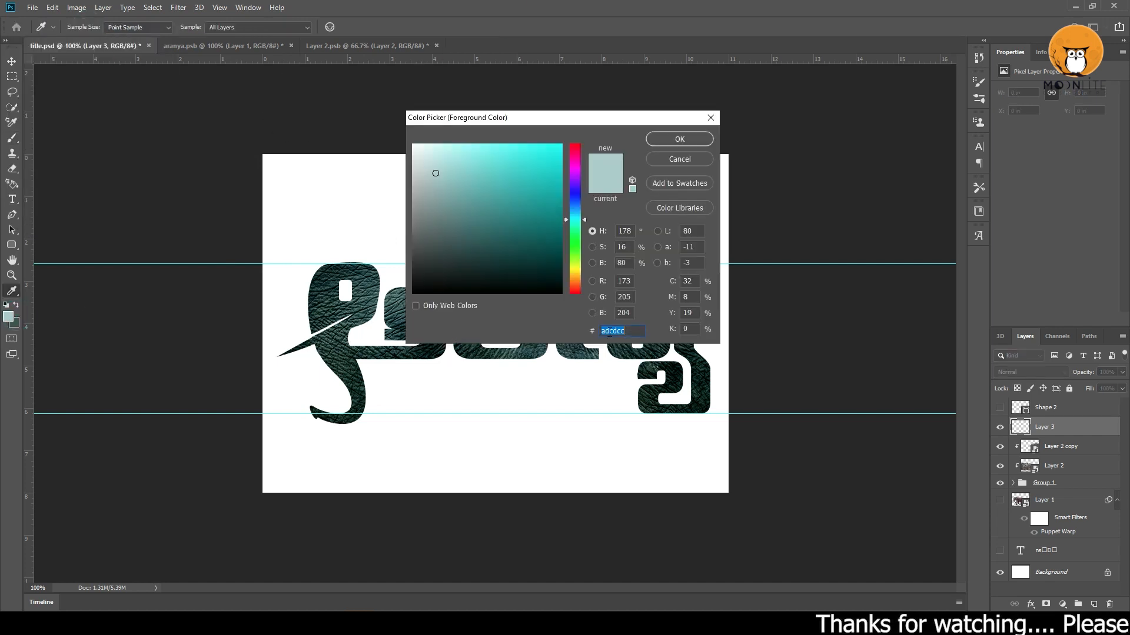
pyautogui.click(680, 141)
pyautogui.moveTo(545, 365)
pyautogui.mouseDown()
pyautogui.moveTo(467, 396)
pyautogui.moveTo(646, 340)
pyautogui.moveTo(677, 365)
pyautogui.mouseUp()
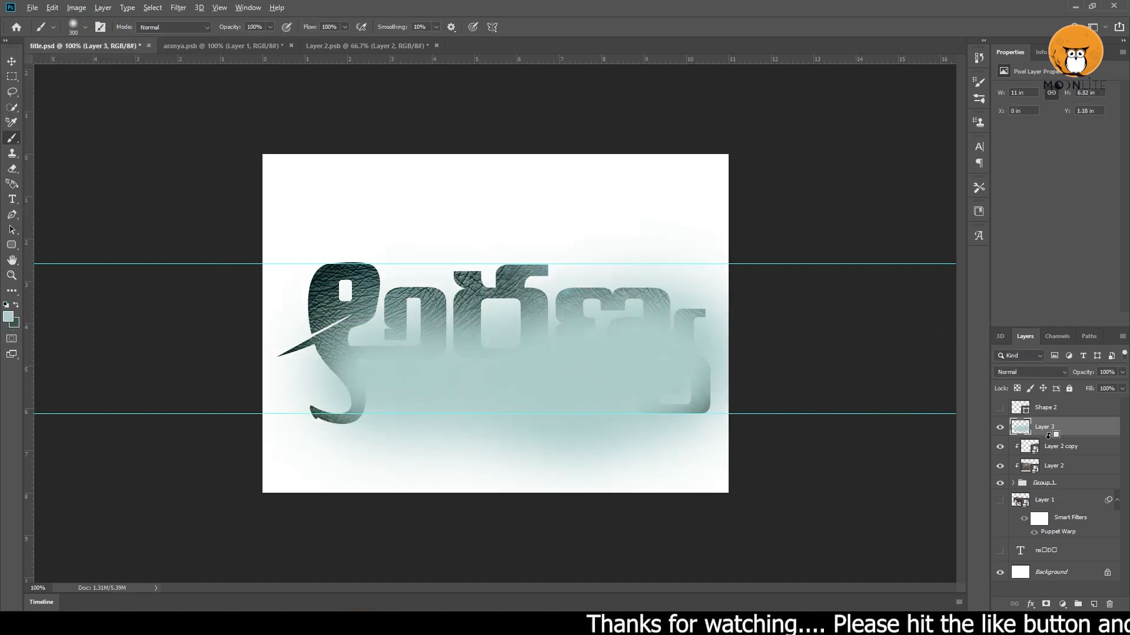
# Clip the pale teal paint layer to the lettering and set it to Linear Light at 71% opacity.
pyautogui.keyDown('alt'); pyautogui.click(1048, 435); pyautogui.keyUp('alt')
pyautogui.press('v')
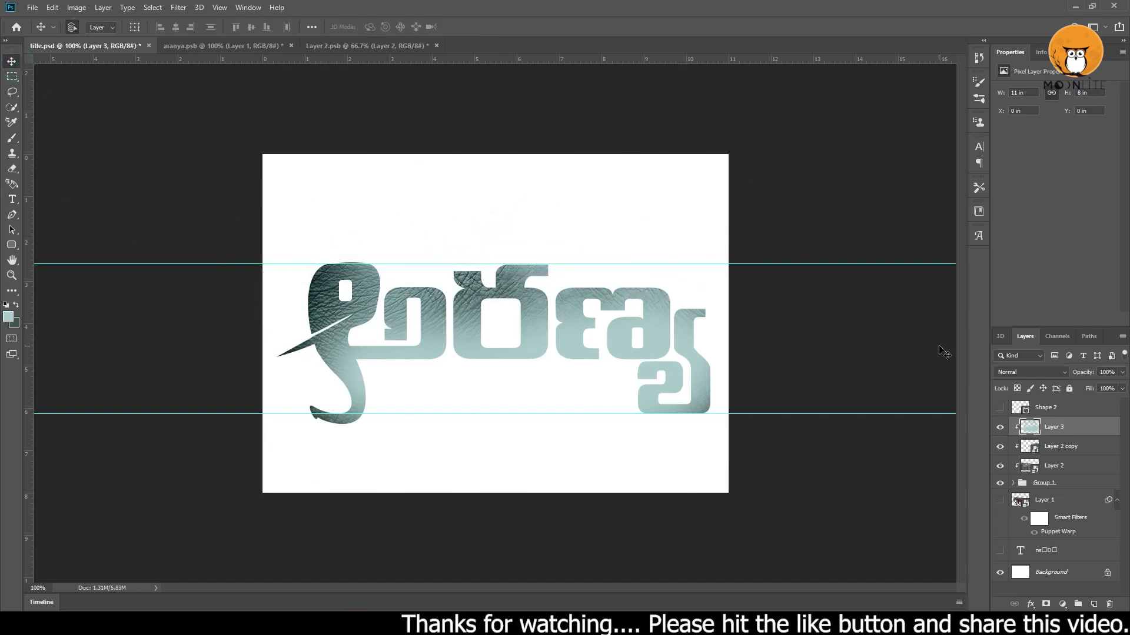
pyautogui.click(1029, 372)
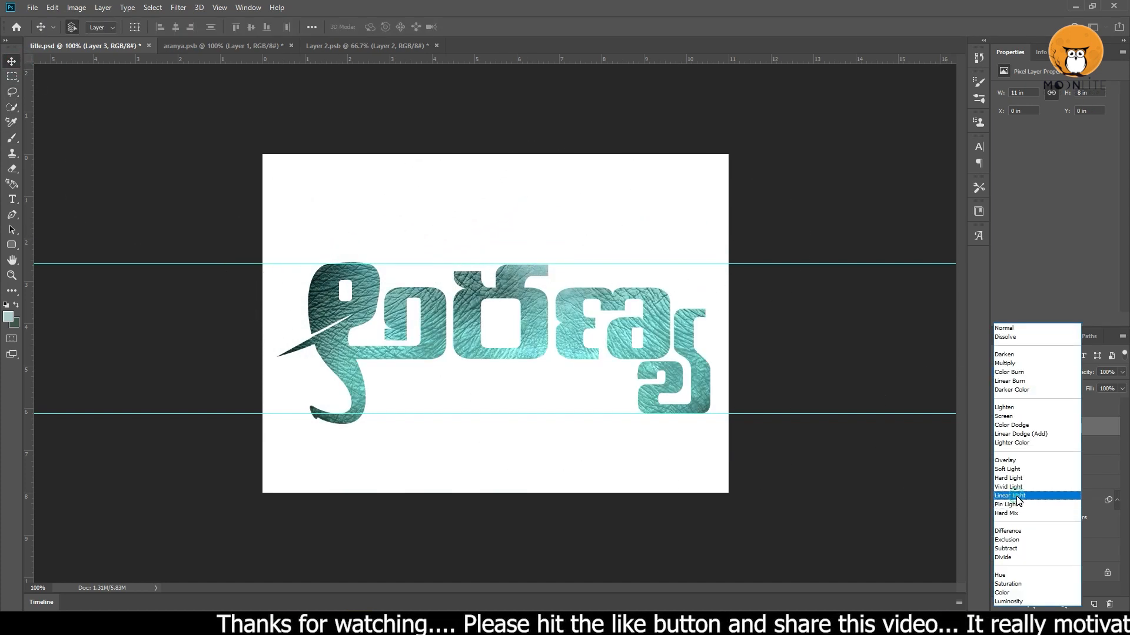
pyautogui.click(1018, 501)
pyautogui.moveTo(1119, 388); pyautogui.dragTo(1104, 387)
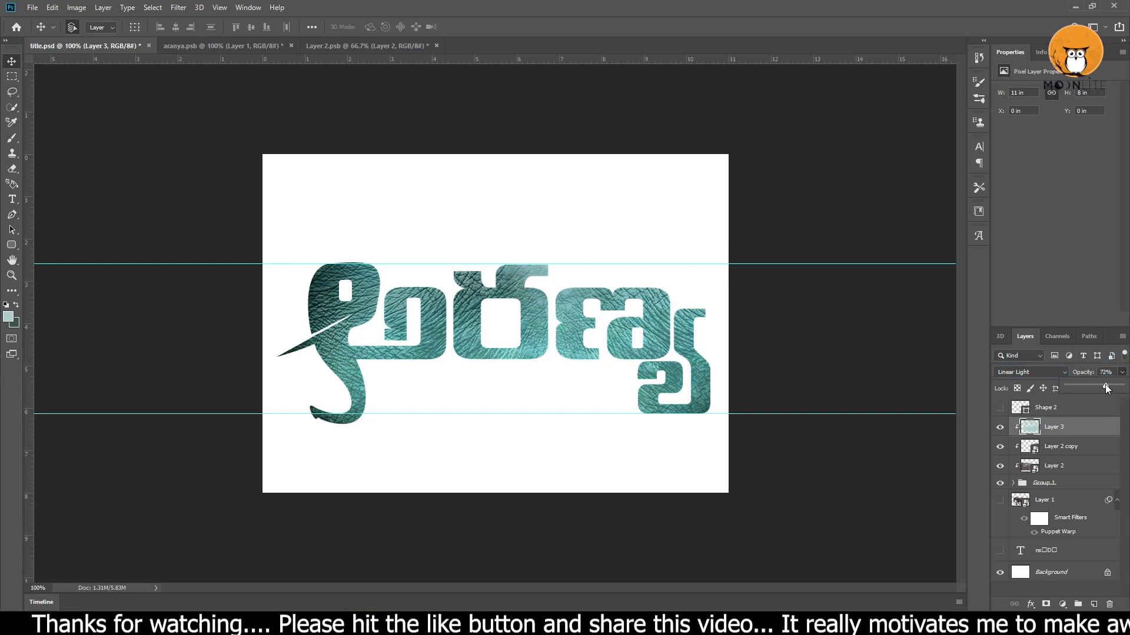
# Add a new layer above the pale teal paint layer and clip it to the lettering group.
pyautogui.scroll(1, 494, 342)
pyautogui.scroll(-1, 541, 346)
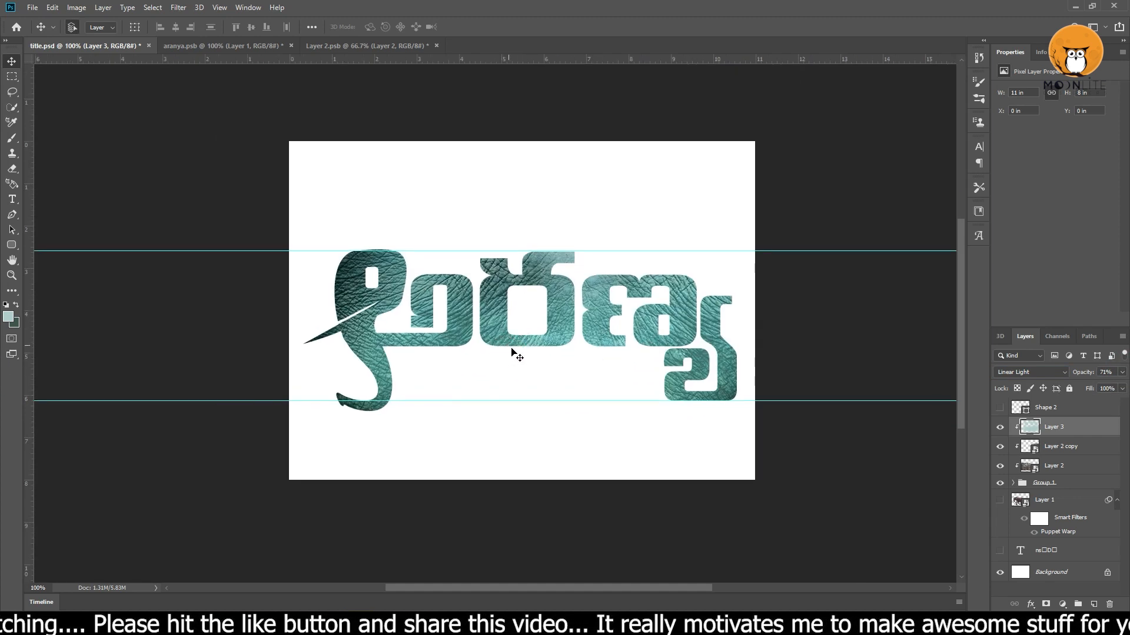
pyautogui.scroll(1, 512, 353)
pyautogui.scroll(-1, 479, 348)
pyautogui.hotkey('ctrl', 'shift', 'n')
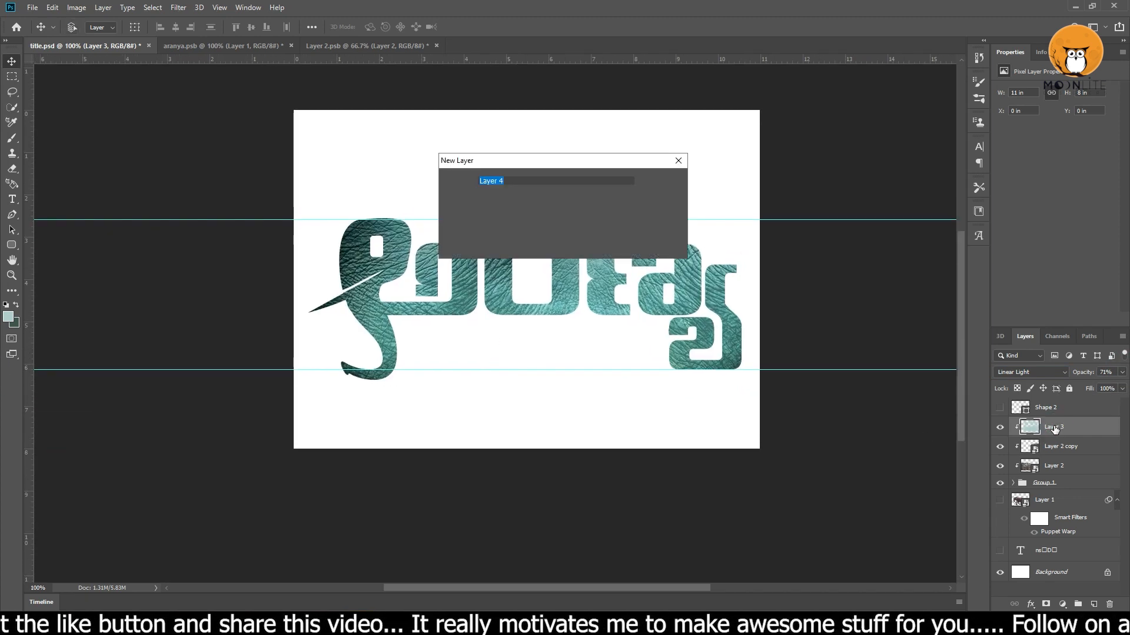
pyautogui.press('Return')
pyautogui.hotkey('ctrl', 'alt', 'g')
# Paint dark green #3e554d around the edges of the lettering with the 300 px soft brush.
pyautogui.press('b')
pyautogui.press('x')
pyautogui.click(9, 317)
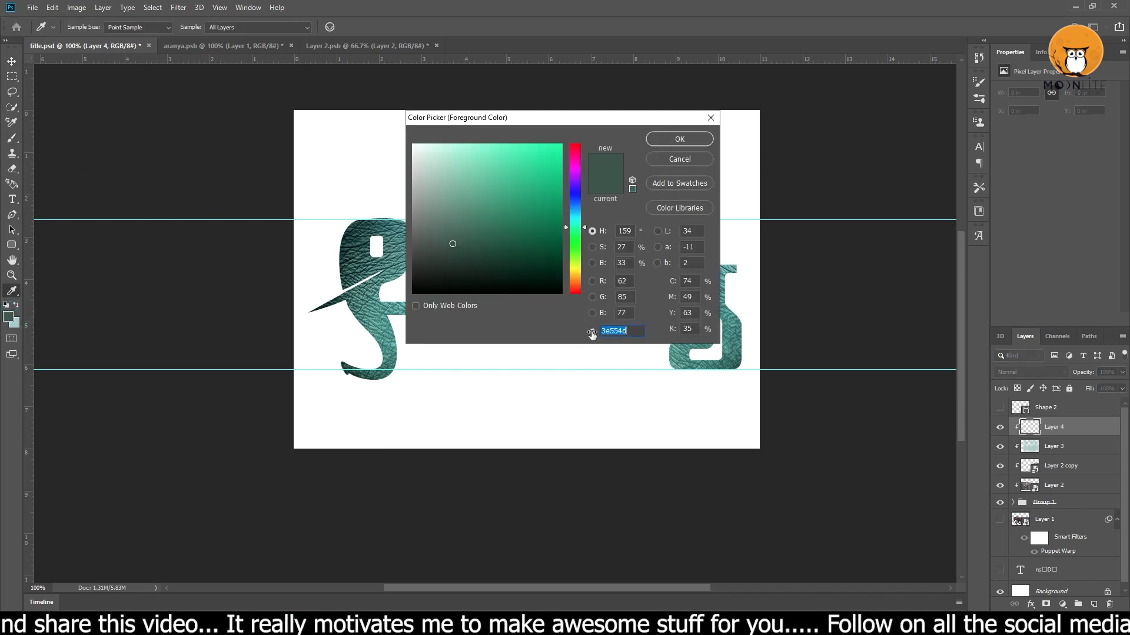
pyautogui.press('Return')
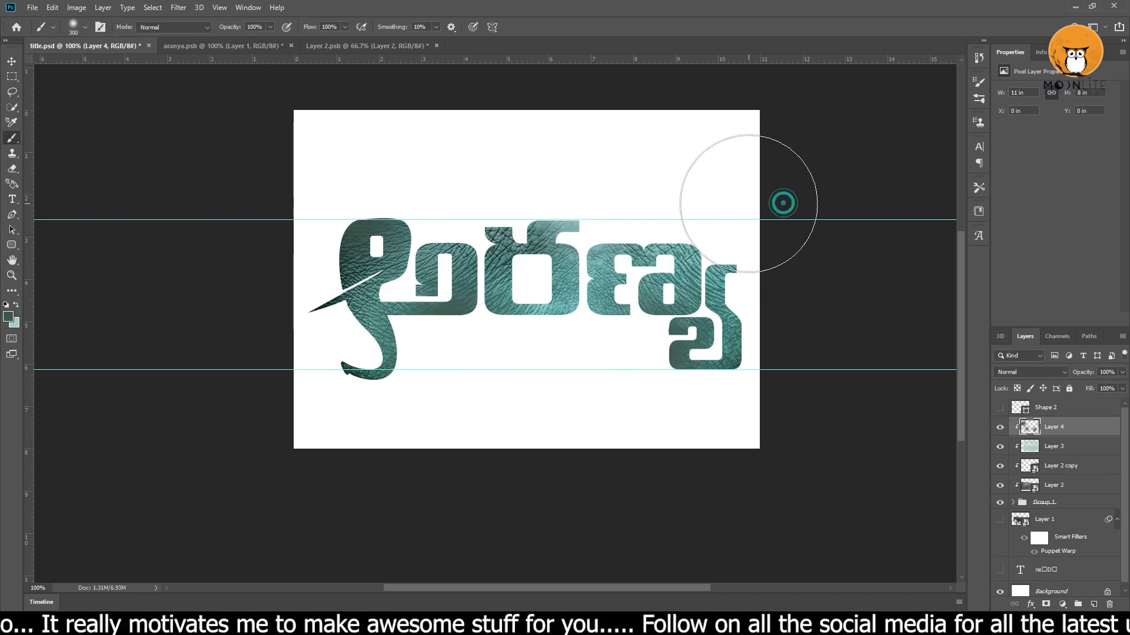
pyautogui.click(576, 194)
pyautogui.click(477, 320)
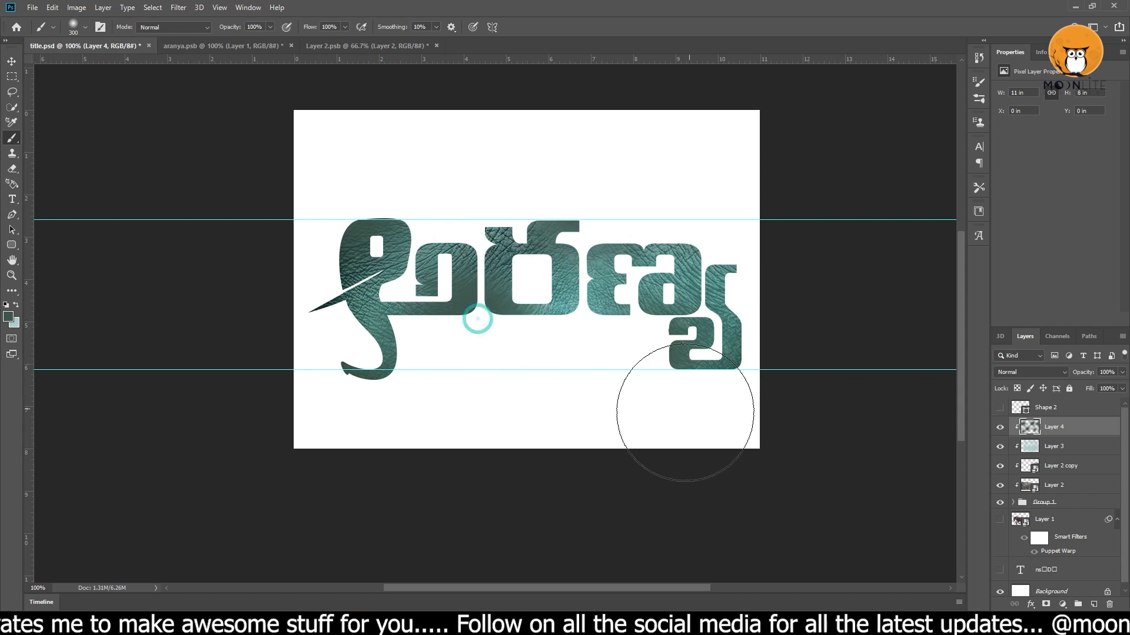
pyautogui.click(602, 289)
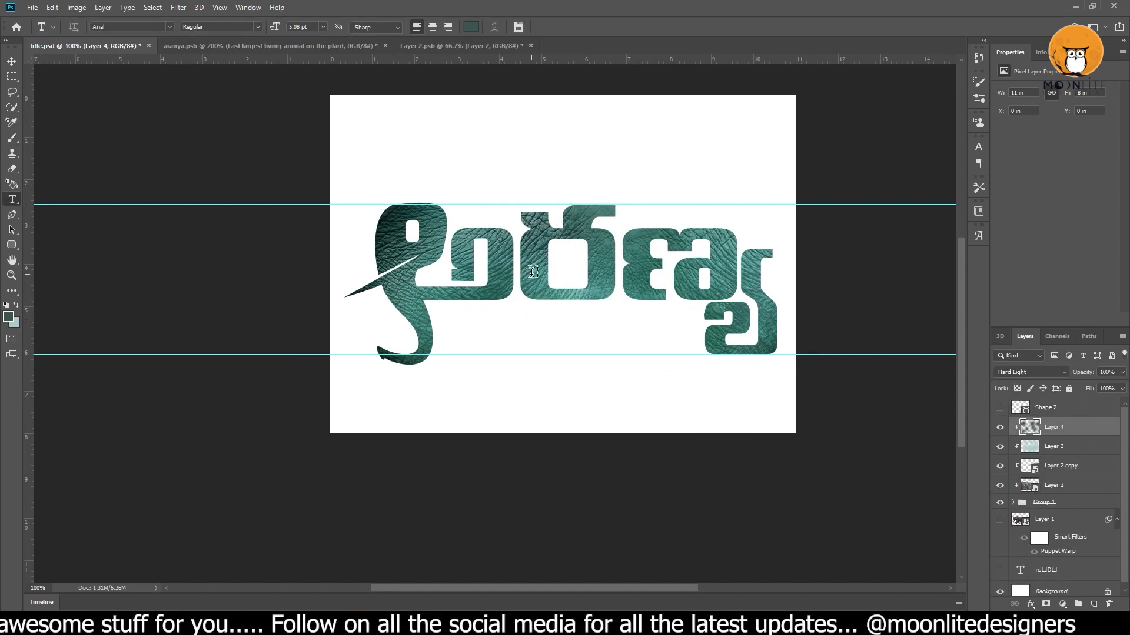
# Add the text "Last largest living animal on the plant" in black 10 pt Arial and move it onto the second letter.
pyautogui.click(607, 267)
pyautogui.scroll(3, 597, 276)
pyautogui.keyDown('alt'); pyautogui.click(597, 276); pyautogui.keyUp('alt')
pyautogui.write('t')
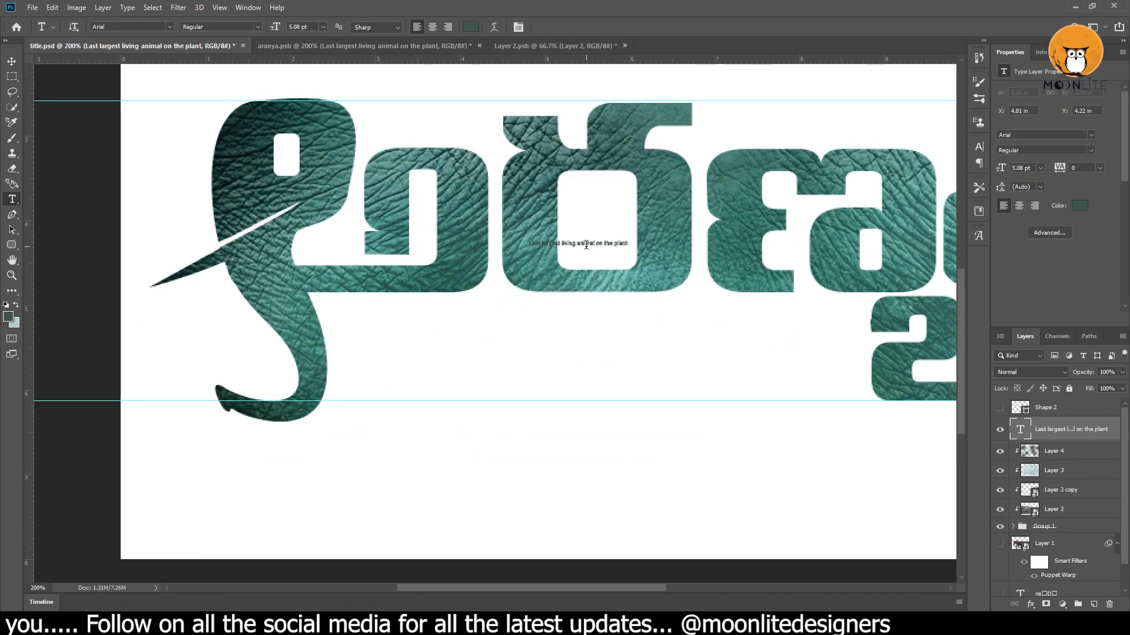
pyautogui.write('10')
pyautogui.press('Return')
pyautogui.click(11, 60)
pyautogui.moveTo(580, 246); pyautogui.dragTo(420, 234)
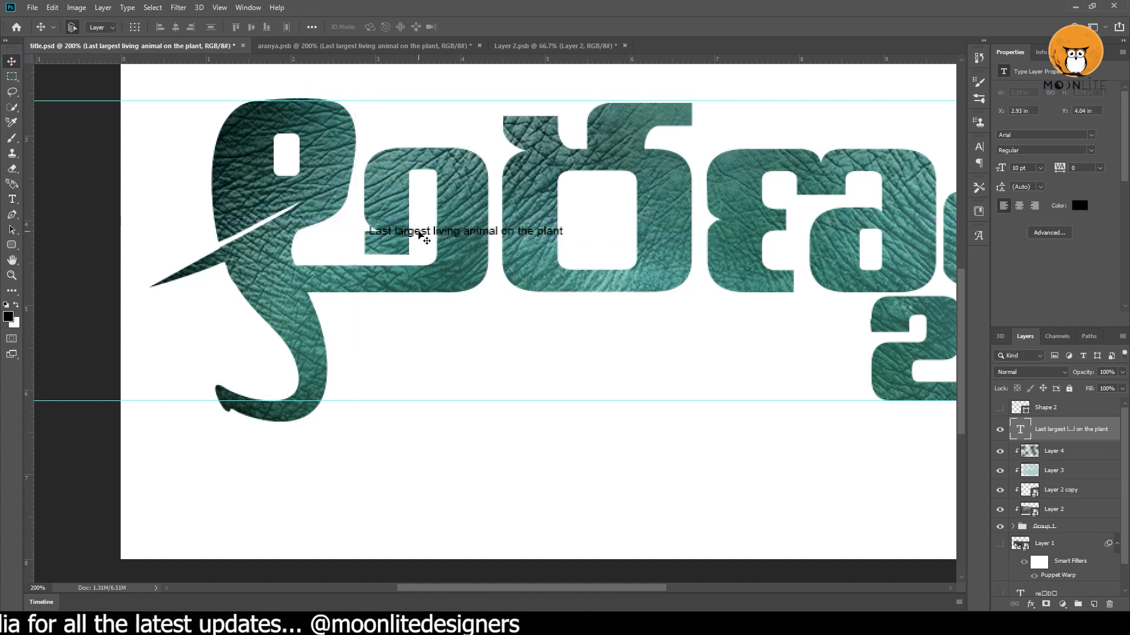
pyautogui.moveTo(505, 232); pyautogui.dragTo(490, 235)
# Repeat the phrase "Last largest living animal on the plant" to extend the text line, and shift the line towards the first letter.
pyautogui.press('t')
pyautogui.click(545, 234)
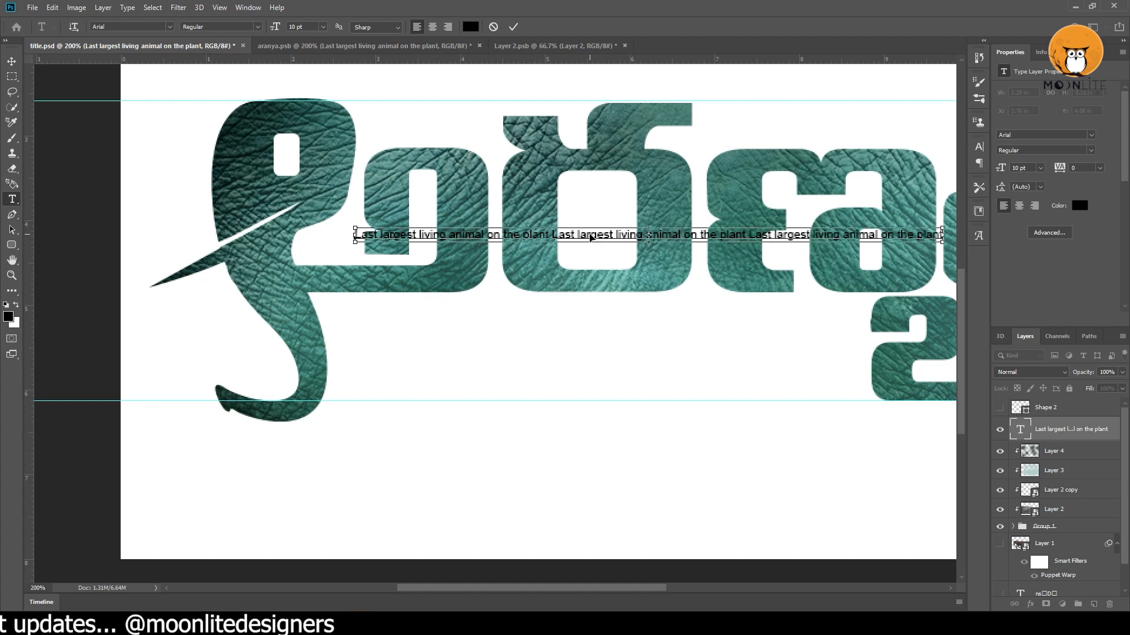
pyautogui.click(11, 61)
pyautogui.moveTo(565, 232); pyautogui.dragTo(501, 233)
# Position the long text line across the whole title, starting at the elephant head, and clip it to the lettering.
pyautogui.hotkey('ctrl', '-')
pyautogui.hotkey('ctrl', '+')
pyautogui.hotkey('ctrl', '-')
pyautogui.moveTo(521, 313); pyautogui.dragTo(487, 304)
pyautogui.hotkey('ctrl', 'alt', 'g')
pyautogui.hotkey('ctrl', '+')
pyautogui.moveTo(746, 265); pyautogui.dragTo(733, 319)
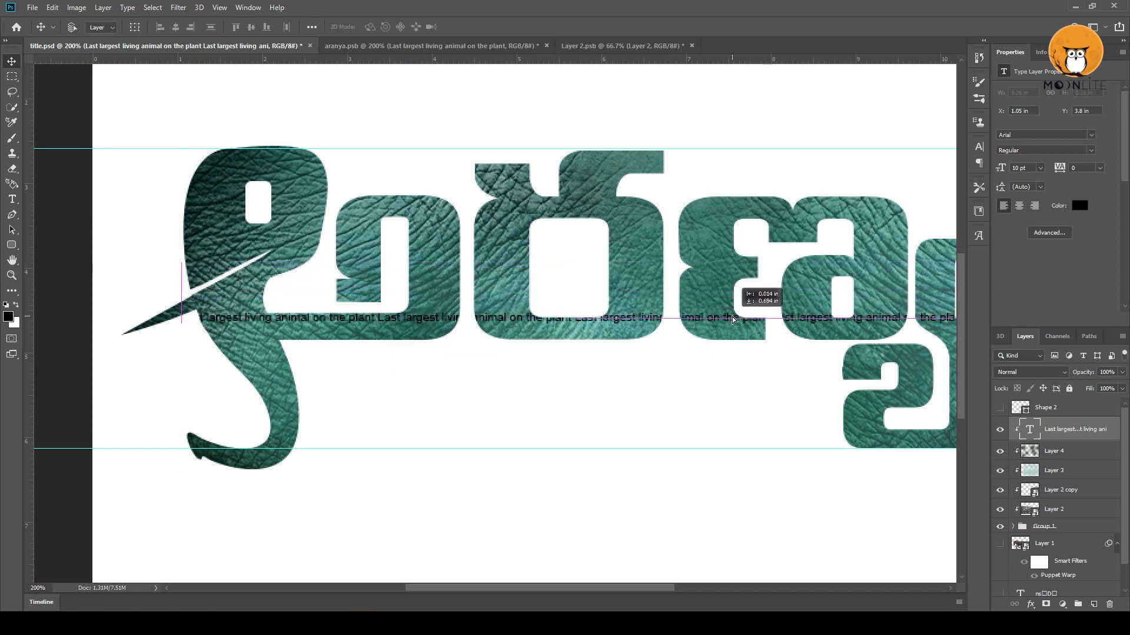
pyautogui.click(368, 44)
# Duplicate the text line below the original, set the copy to 15 pt and reposition it across the lettering.
pyautogui.keyDown('alt'); pyautogui.moveTo(510, 266); pyautogui.dragTo(509, 283); pyautogui.keyUp('alt')
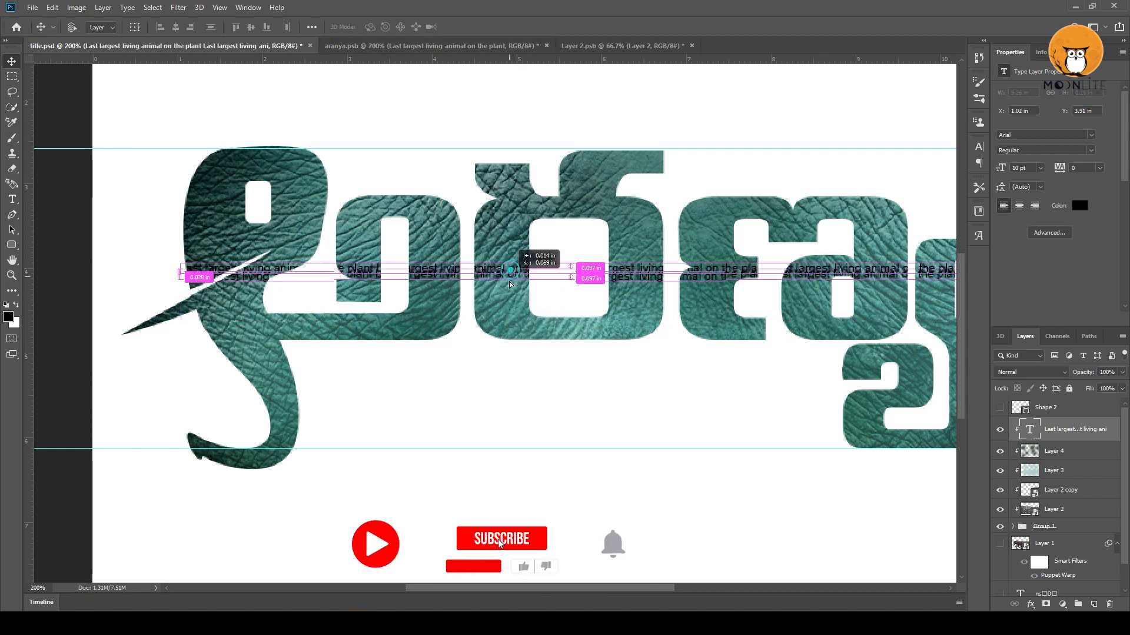
pyautogui.press('t')
pyautogui.click(506, 278)
pyautogui.hotkey('ctrl', 'a')
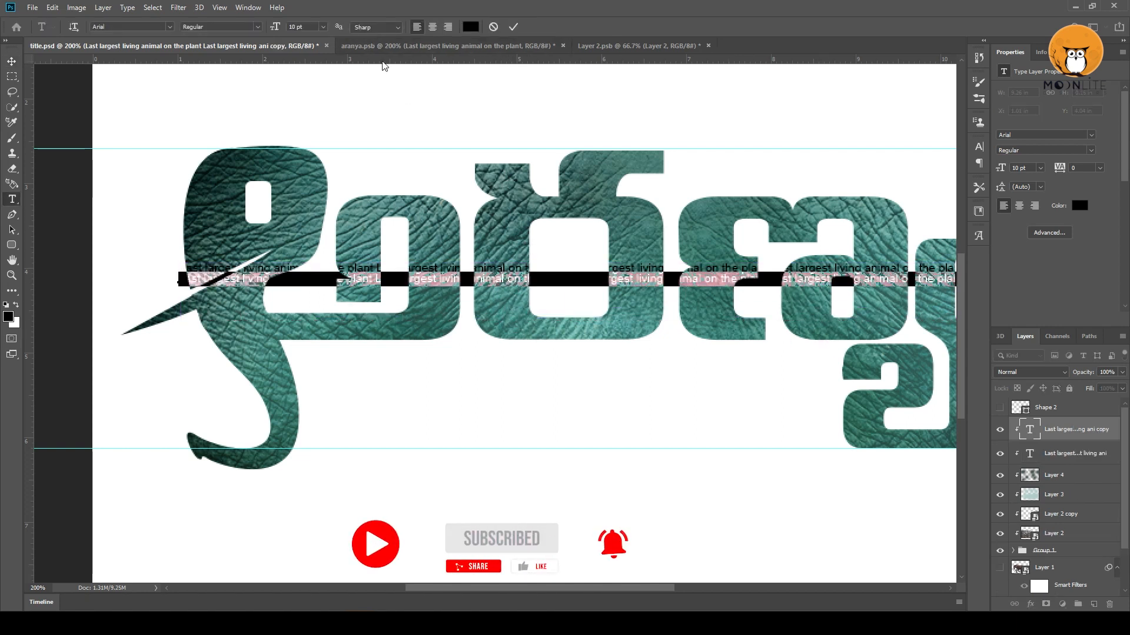
pyautogui.write('15')
pyautogui.press('Return')
pyautogui.click(12, 61)
pyautogui.moveTo(520, 275); pyautogui.dragTo(483, 283)
# Set another copy of the text line to 12 pt.
pyautogui.press('t')
pyautogui.click(520, 299)
pyautogui.hotkey('ctrl', 'a')
pyautogui.write('12')
pyautogui.press('Return')
pyautogui.click(11, 61)
# Set the uppermost of the stacked text lines to 8 pt.
pyautogui.keyDown('ctrl'); pyautogui.click(493, 269); pyautogui.keyUp('ctrl')
pyautogui.press('t')
pyautogui.click(484, 286)
pyautogui.hotkey('ctrl', 'a')
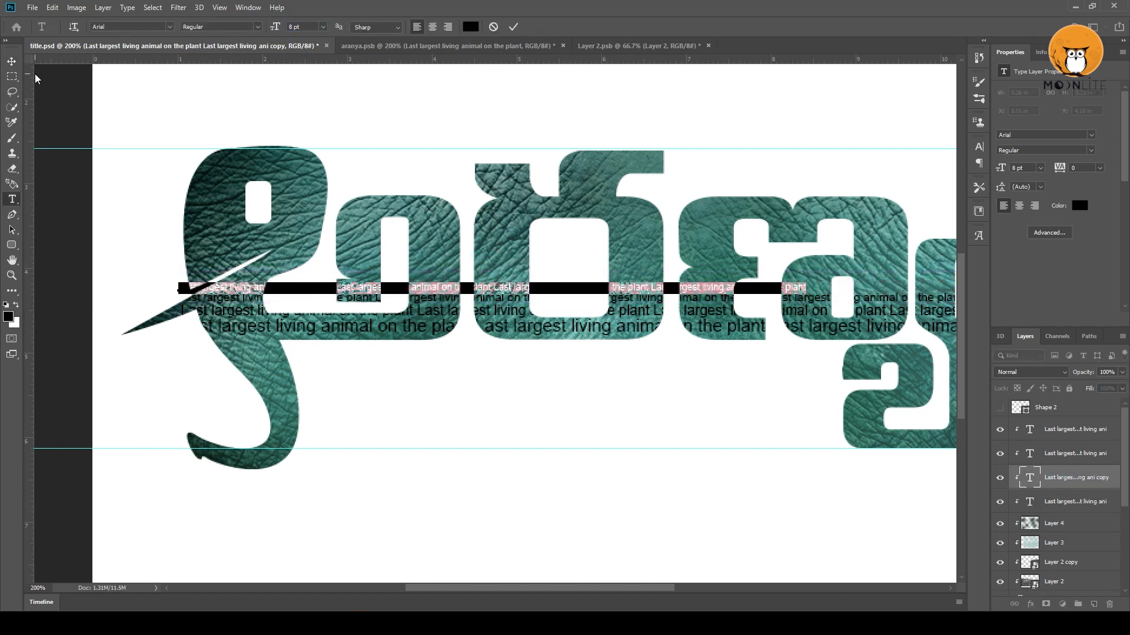
pyautogui.click(12, 61)
# Convert the four stacked text line layers into a single smart object.
pyautogui.click(1068, 503)
pyautogui.keyDown('shift'); pyautogui.click(1068, 432); pyautogui.keyUp('shift')
pyautogui.rightClick(1068, 432)
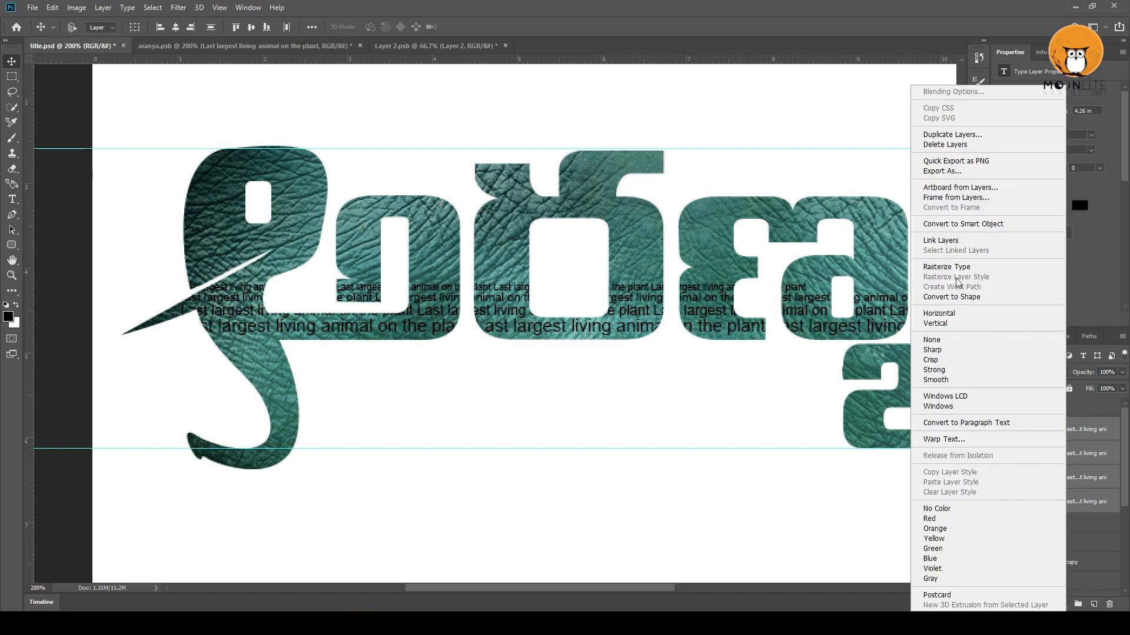
pyautogui.click(994, 226)
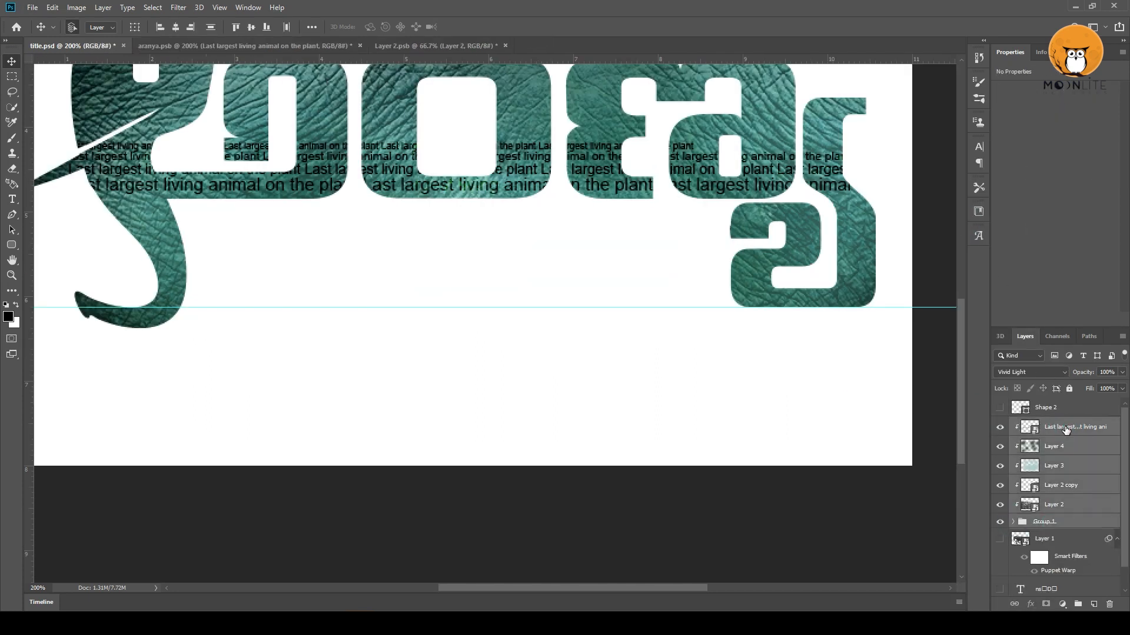
# Group the lettering layers as Title and the leftover layers as Extra, and place a skin texture copy behind them.
pyautogui.click(1012, 424)
pyautogui.click(1051, 424)
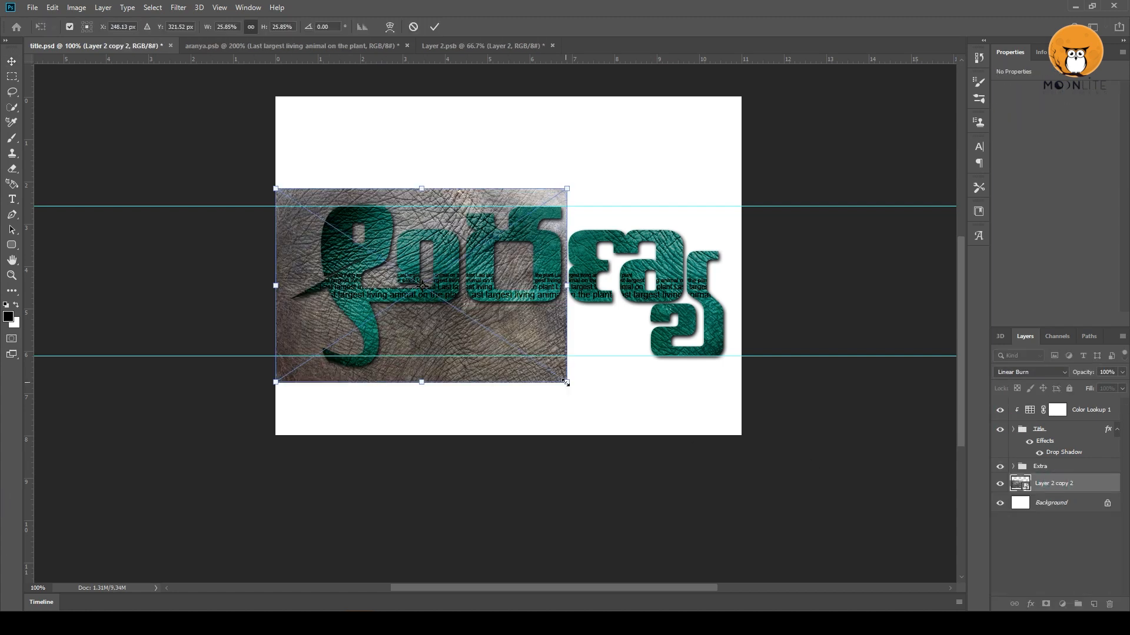
pyautogui.moveTo(567, 383); pyautogui.dragTo(724, 423)
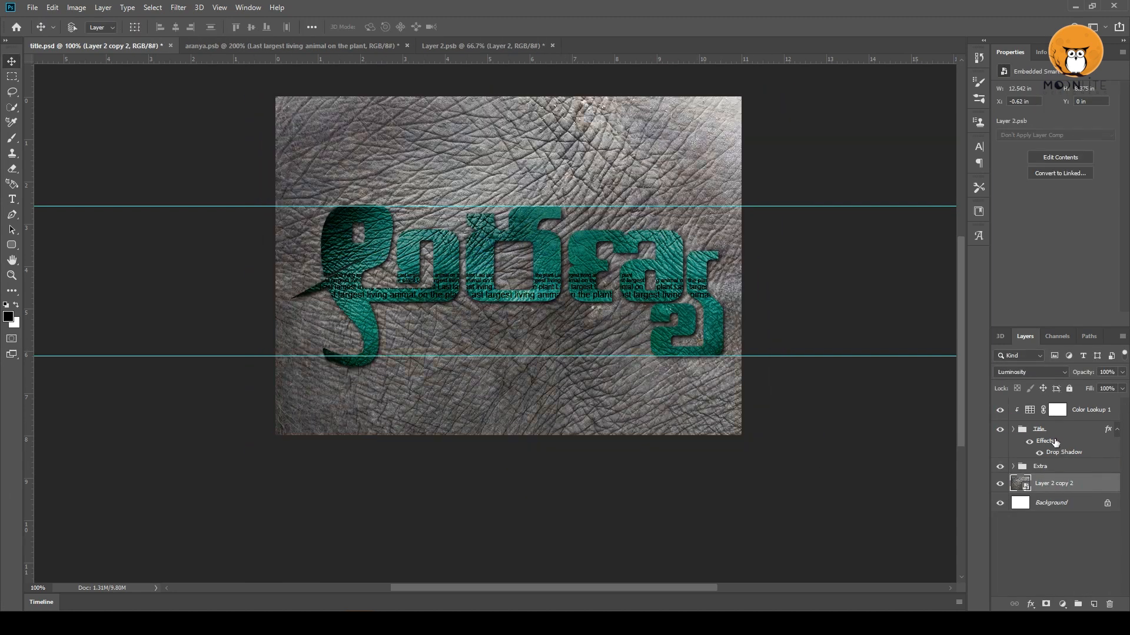